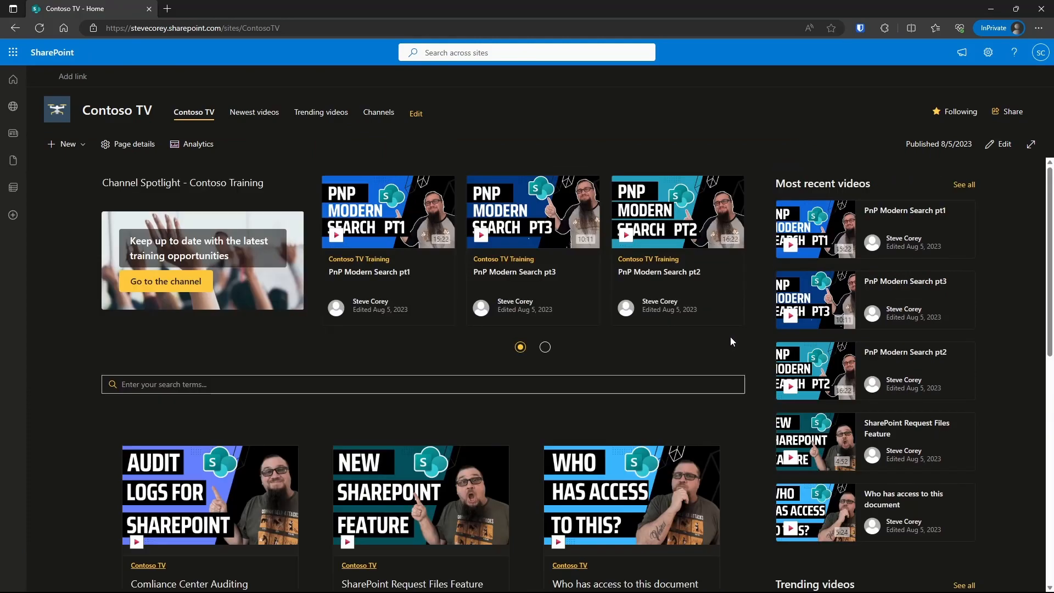
- Look over the Contoso TV home page, put it in edit mode and display the spotlight videos' Highlighted content settings
scroll(730, 337, down, 7)
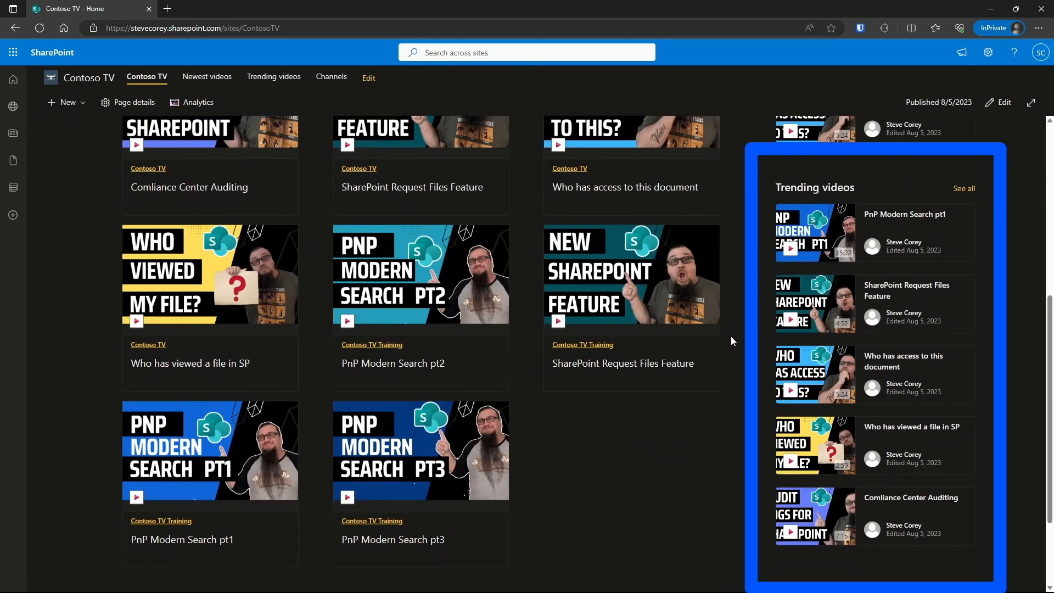
scroll(750, 322, up, 10)
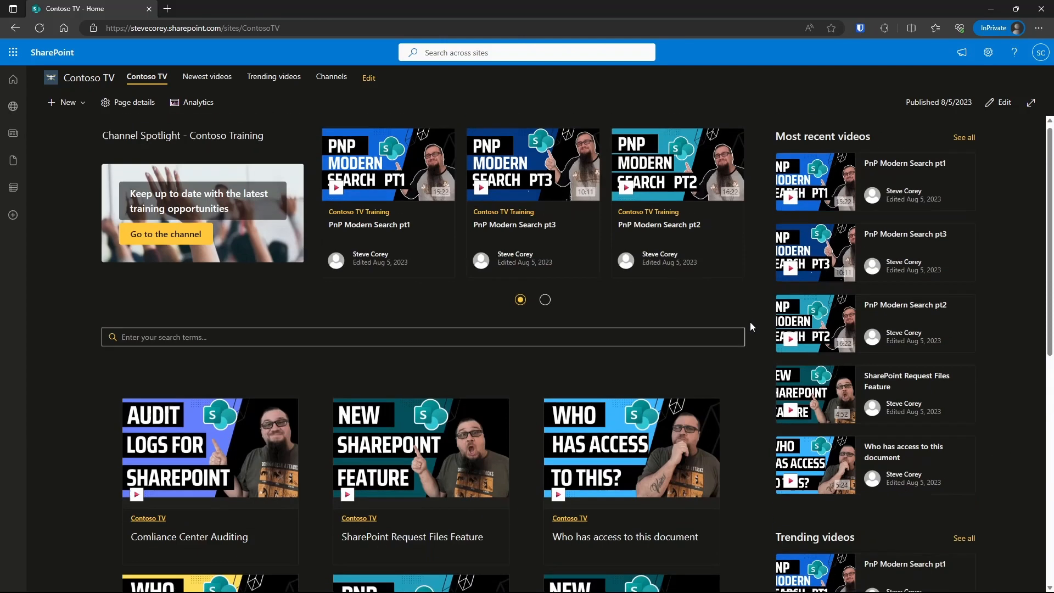
click(998, 103)
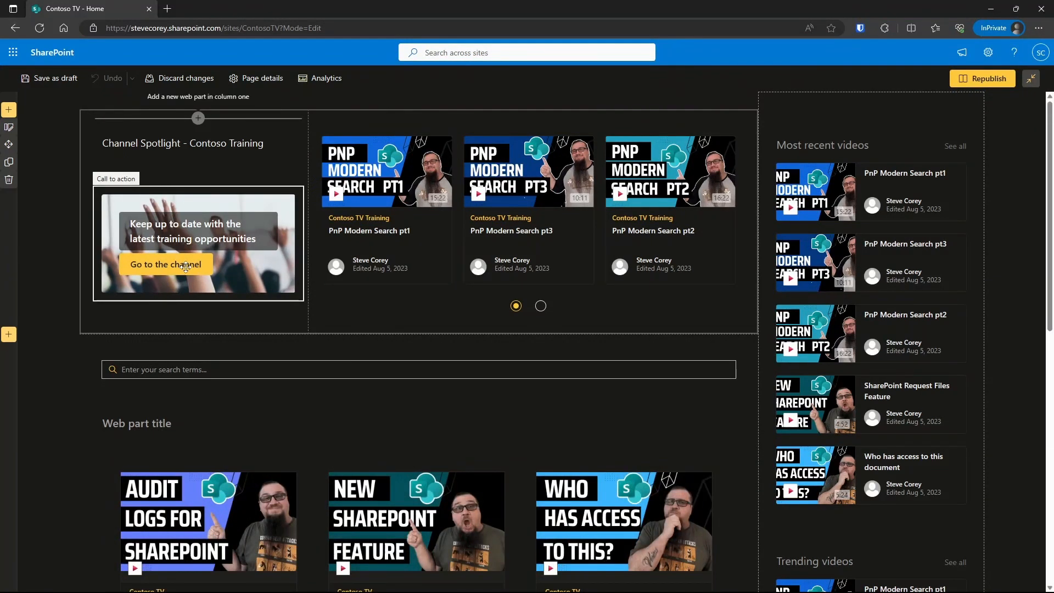
click(384, 159)
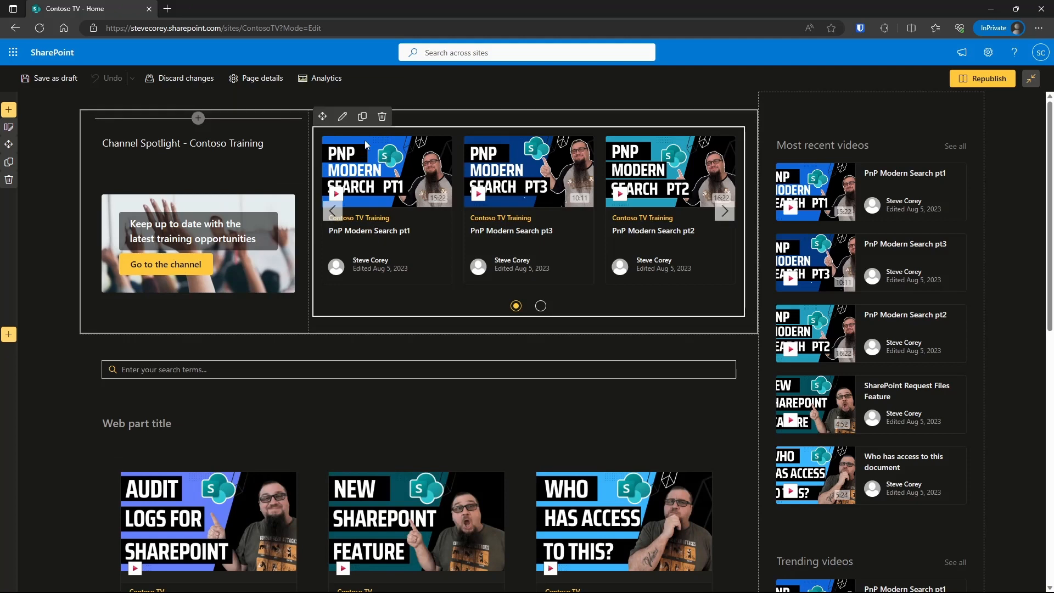
click(343, 116)
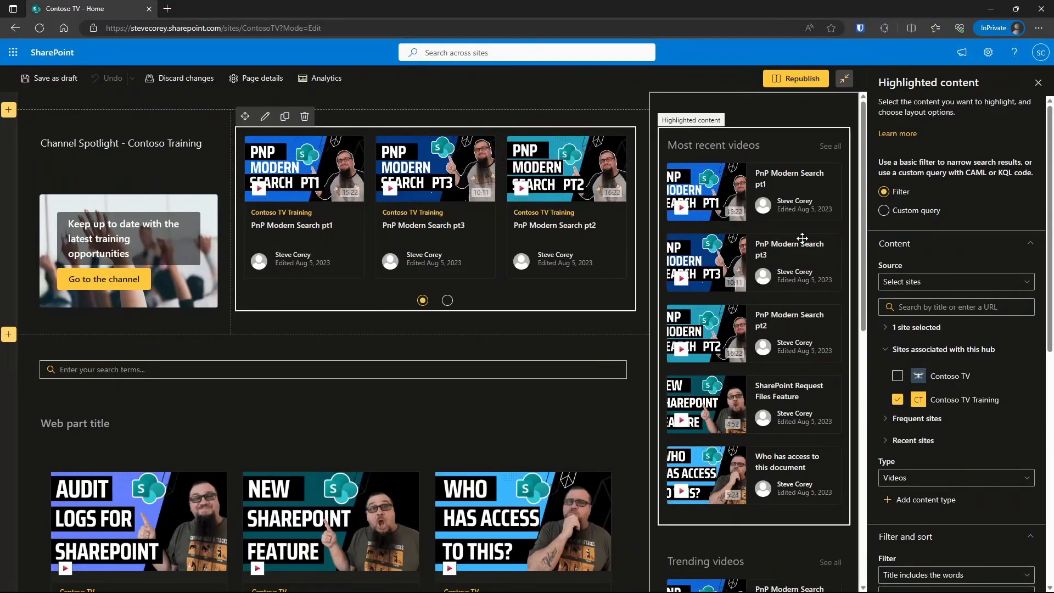
- Review the Highlighted content settings of the Most recent videos and Trending videos web parts, including the available sort options
click(728, 149)
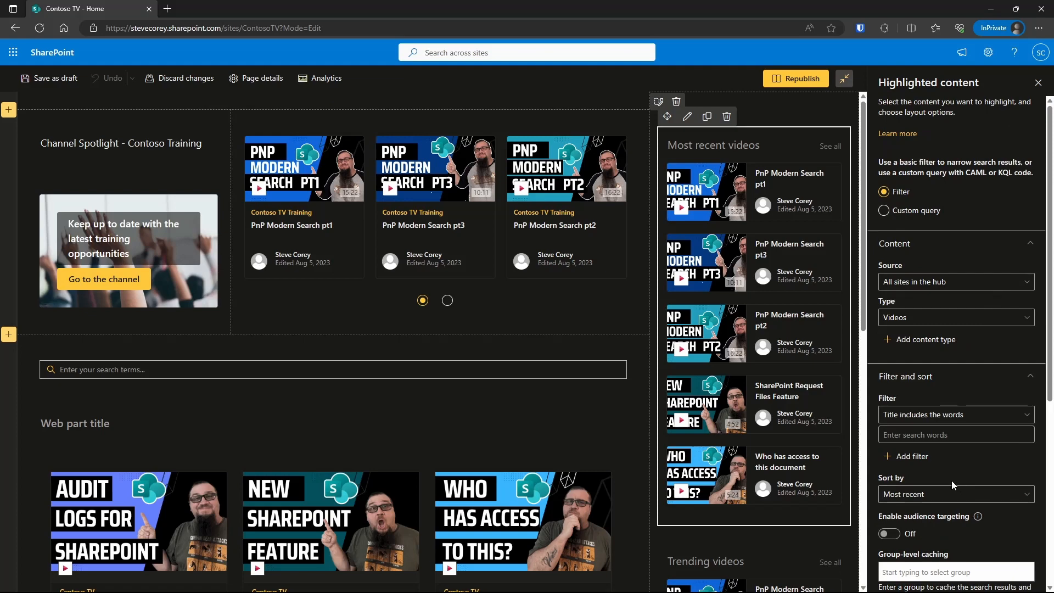
scroll(796, 452, down, 4)
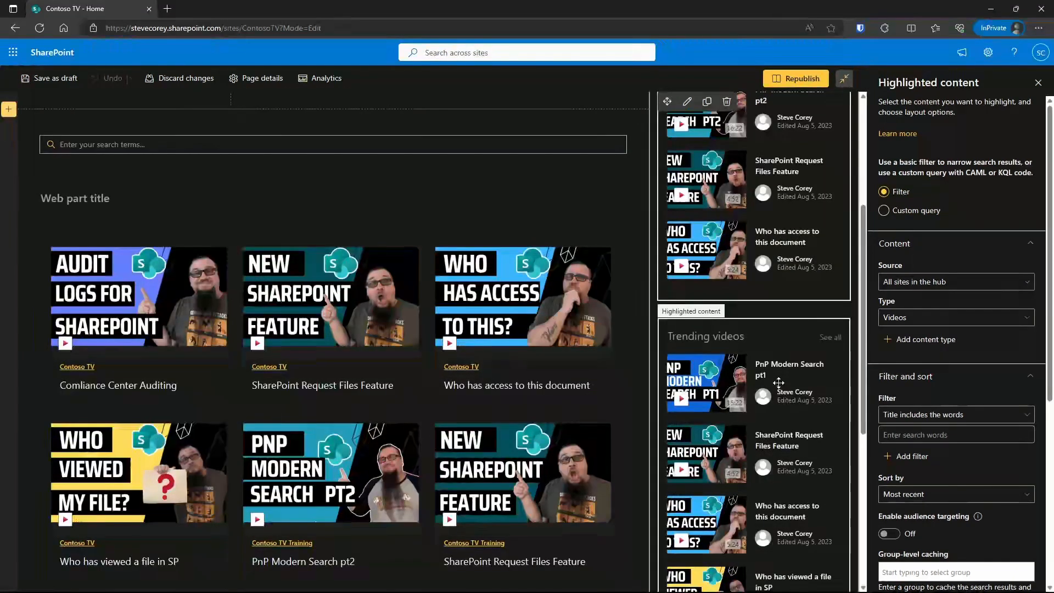
click(779, 387)
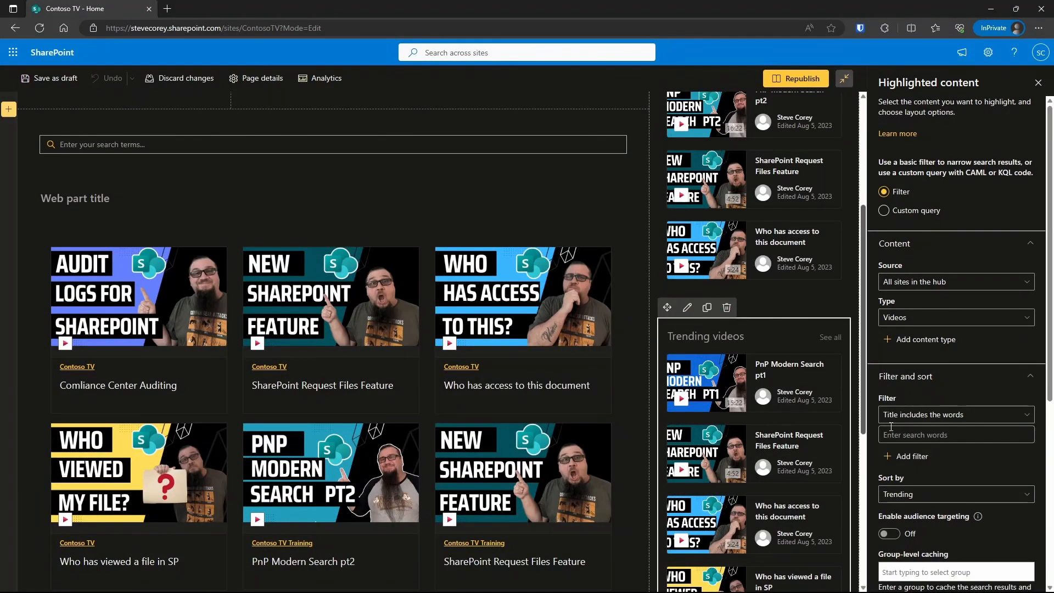
click(1027, 495)
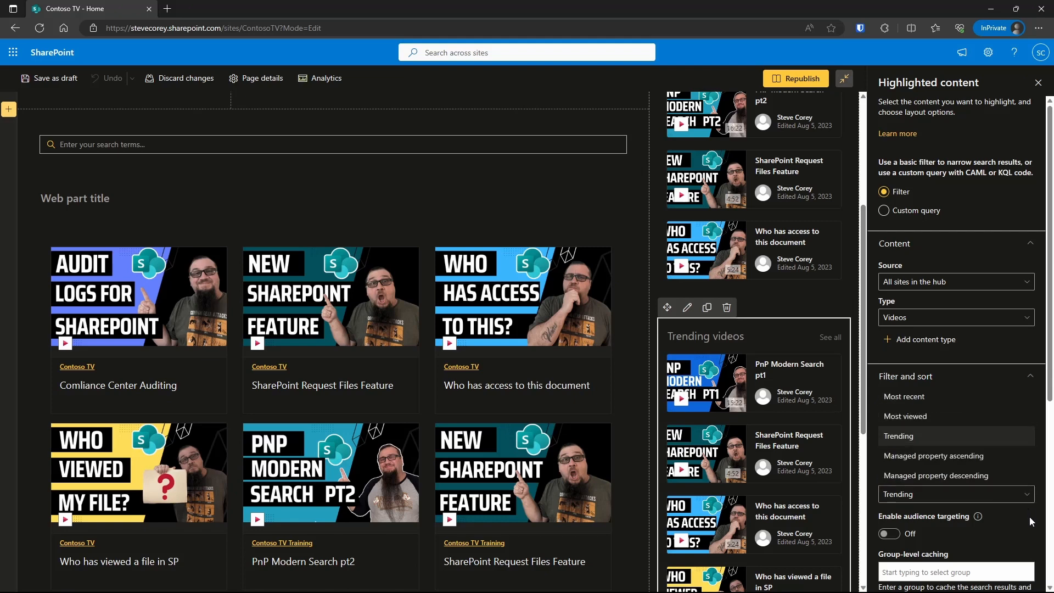
click(1029, 516)
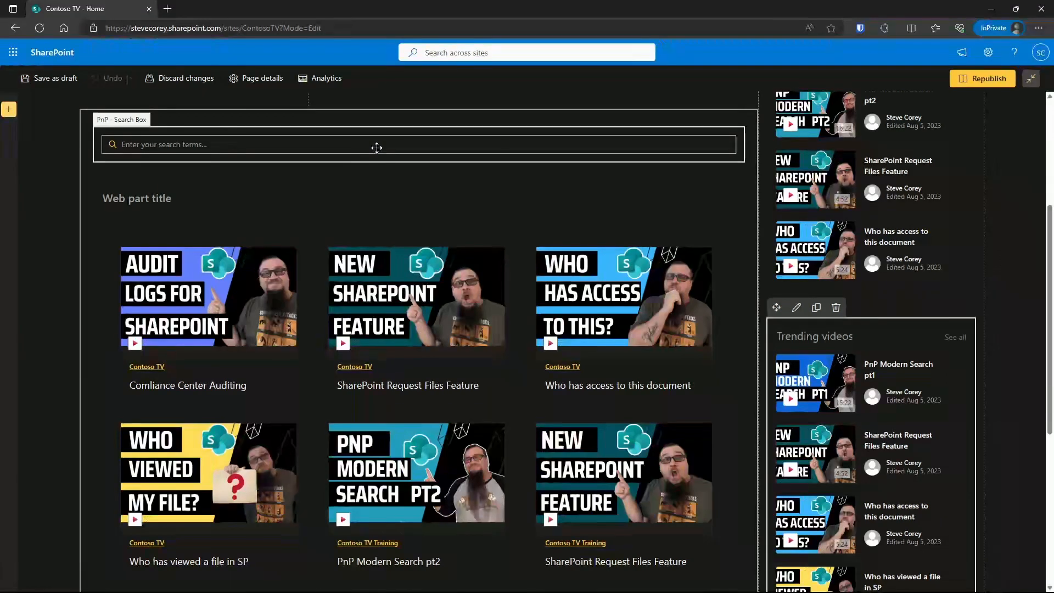
- Display the PnP Search Results web part's settings and enlarge the query template field to read the full query
click(377, 148)
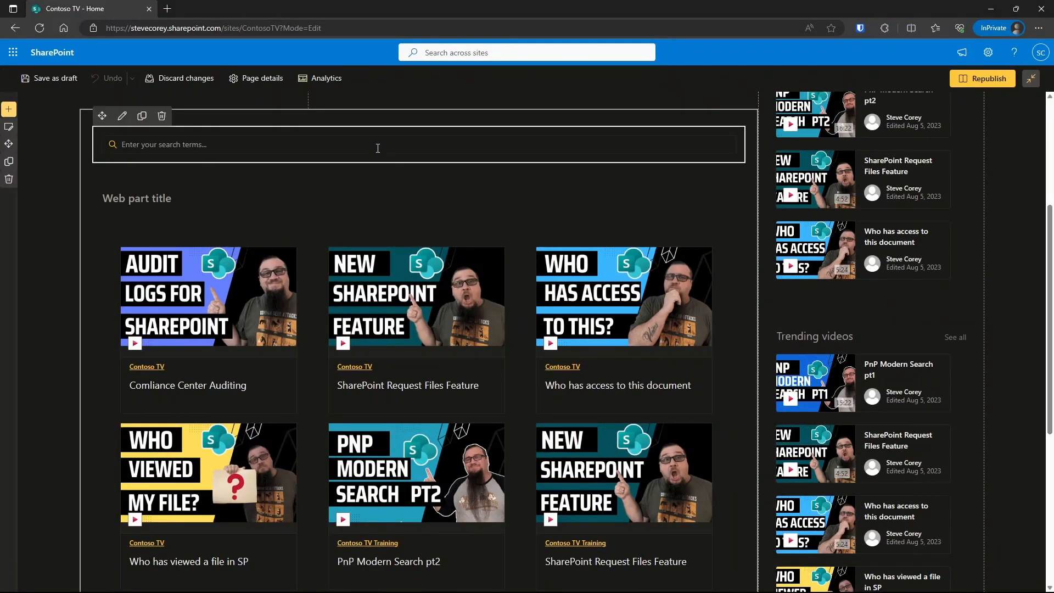
click(370, 209)
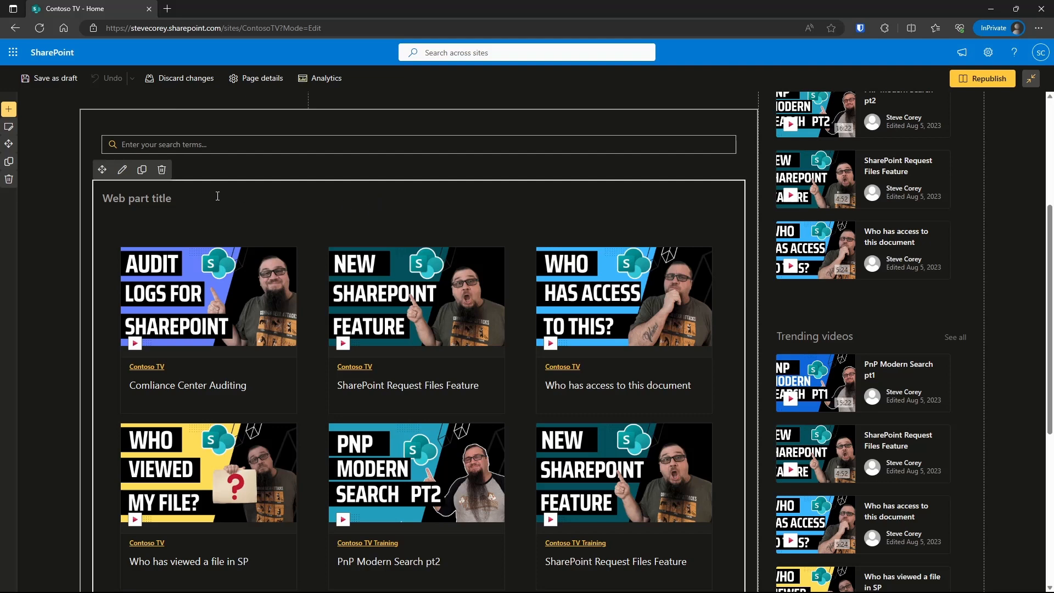
click(122, 170)
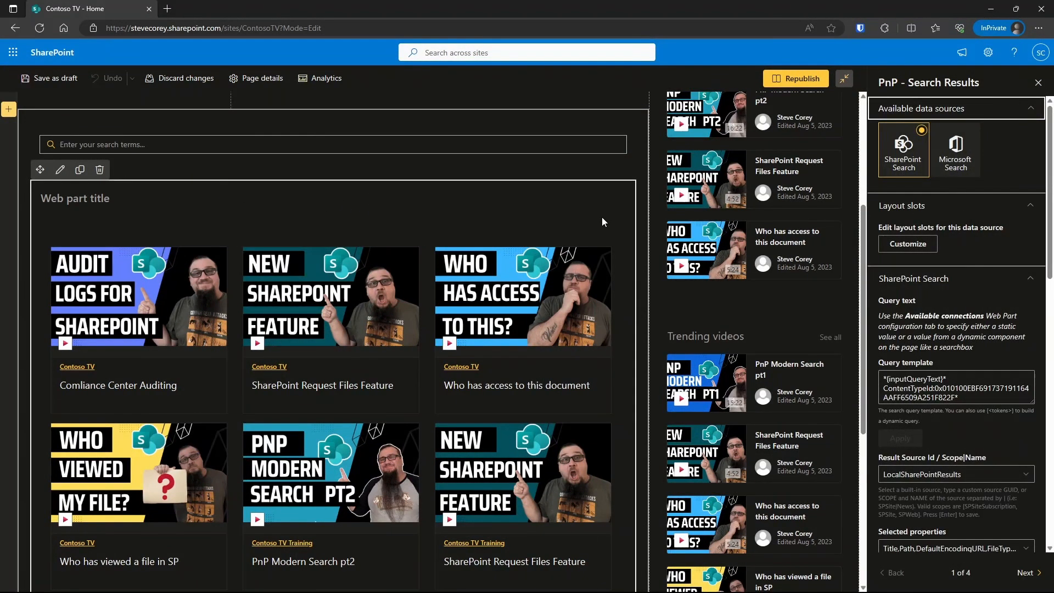
drag(1032, 401, 1039, 437)
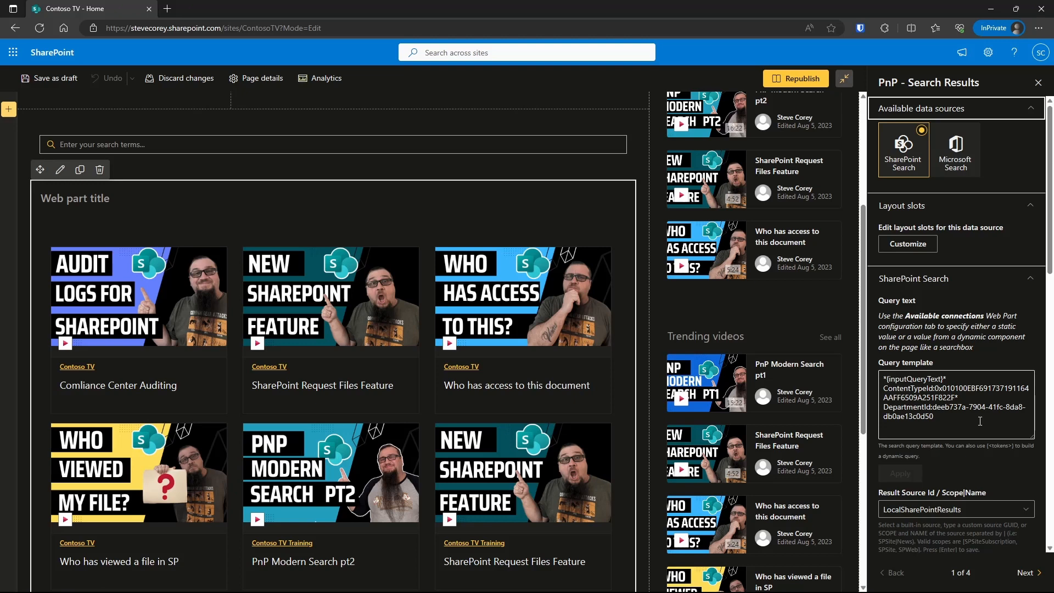
- Inspect the custom layout's results template code for the PnP Search Results web part and republish the Contoso TV home page
click(1028, 575)
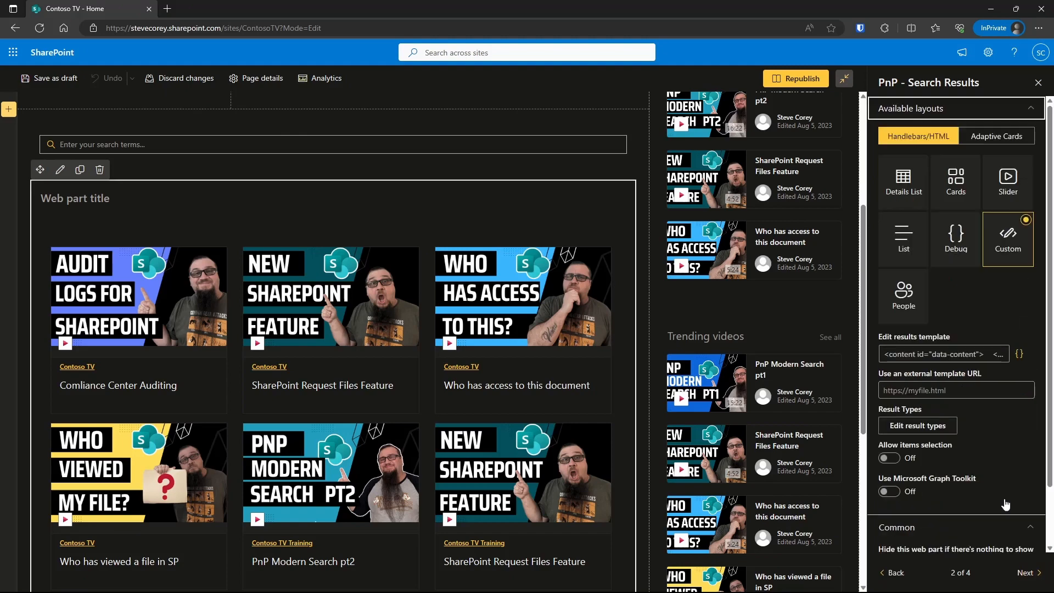
click(962, 351)
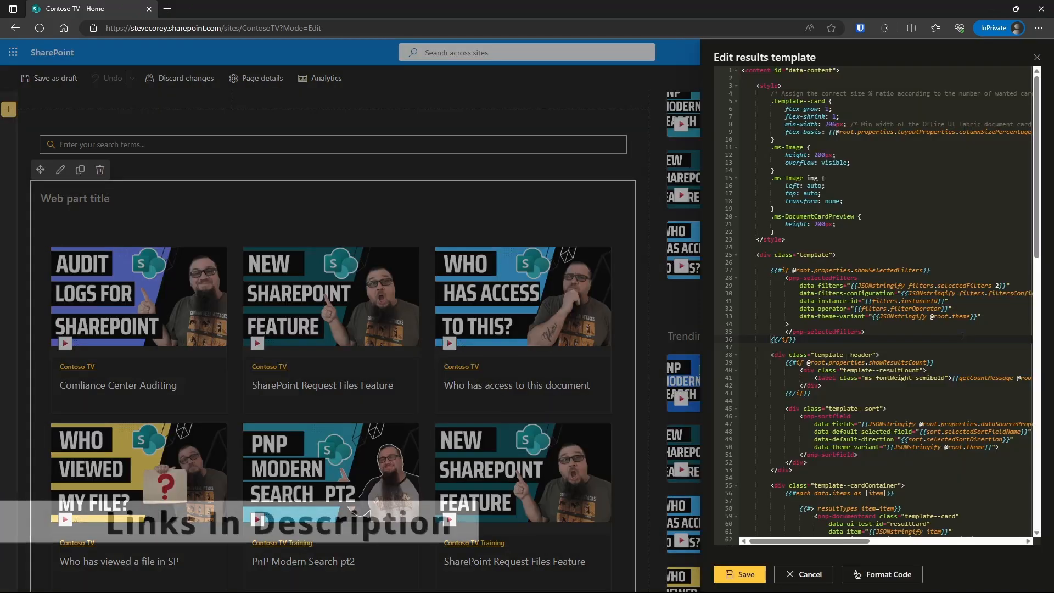
scroll(962, 336, down, 4)
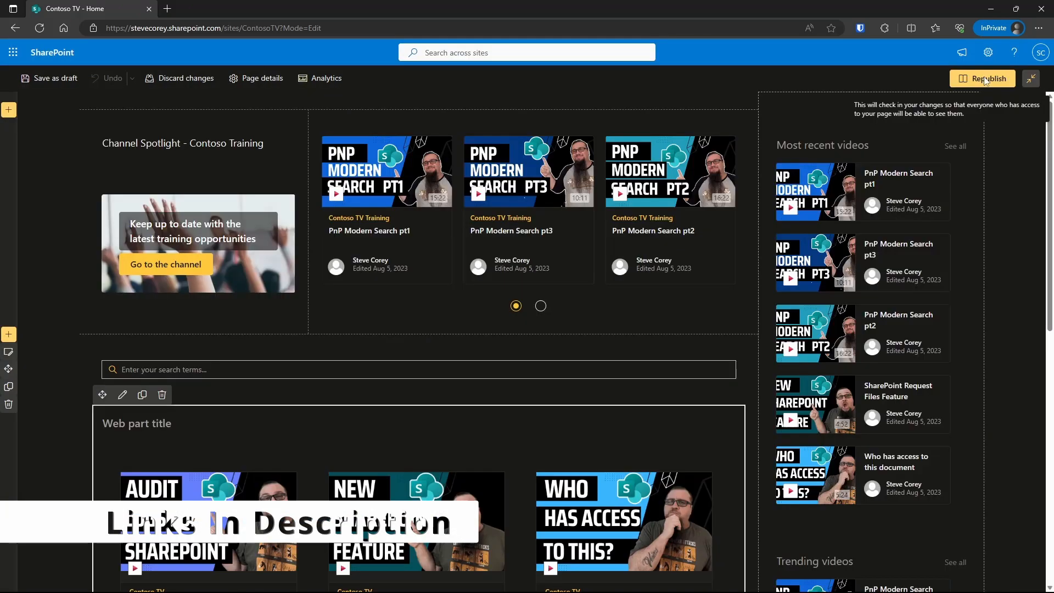
click(982, 77)
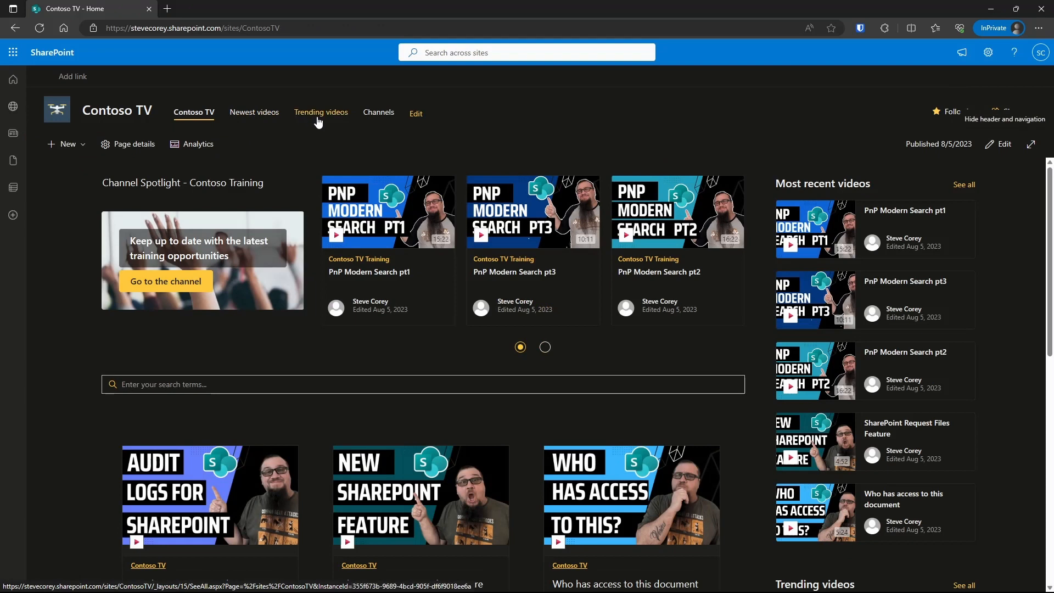
- View the Newest videos page, return to the Contoso TV home page and look over its recent and trending video sections
click(258, 115)
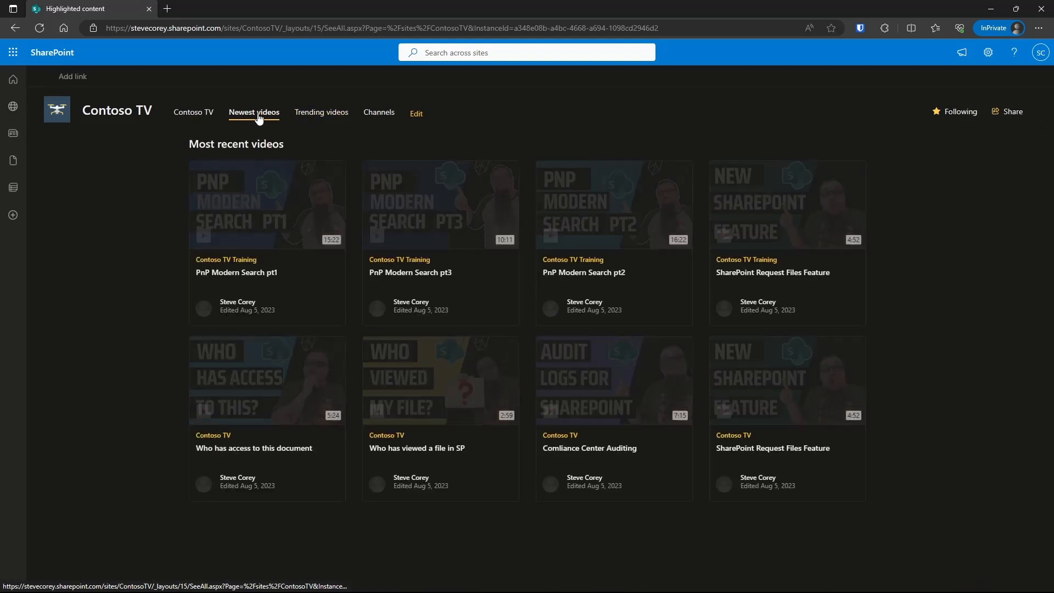
click(15, 27)
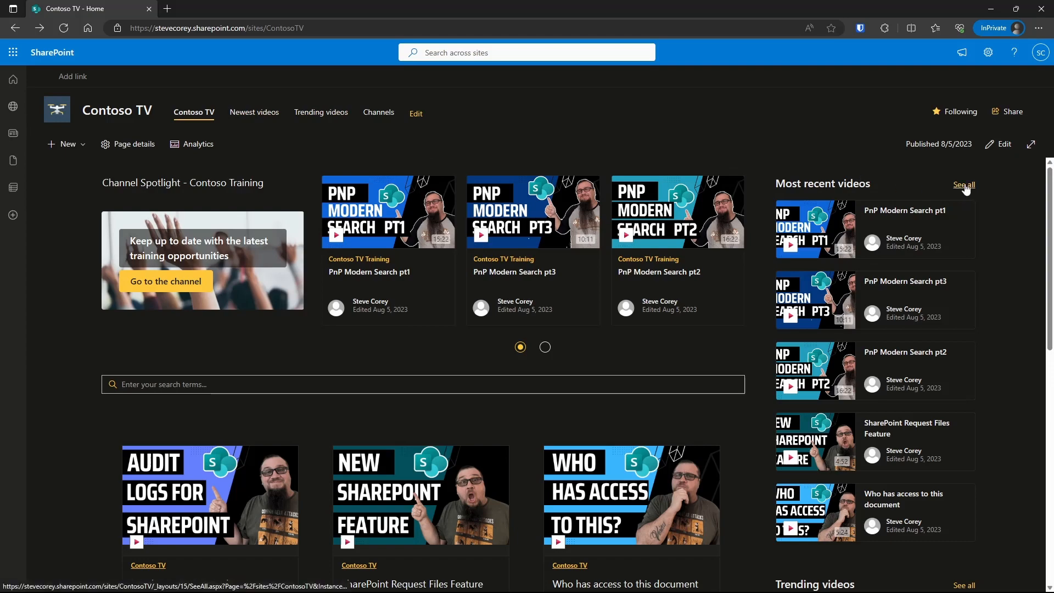
scroll(982, 338, down, 4)
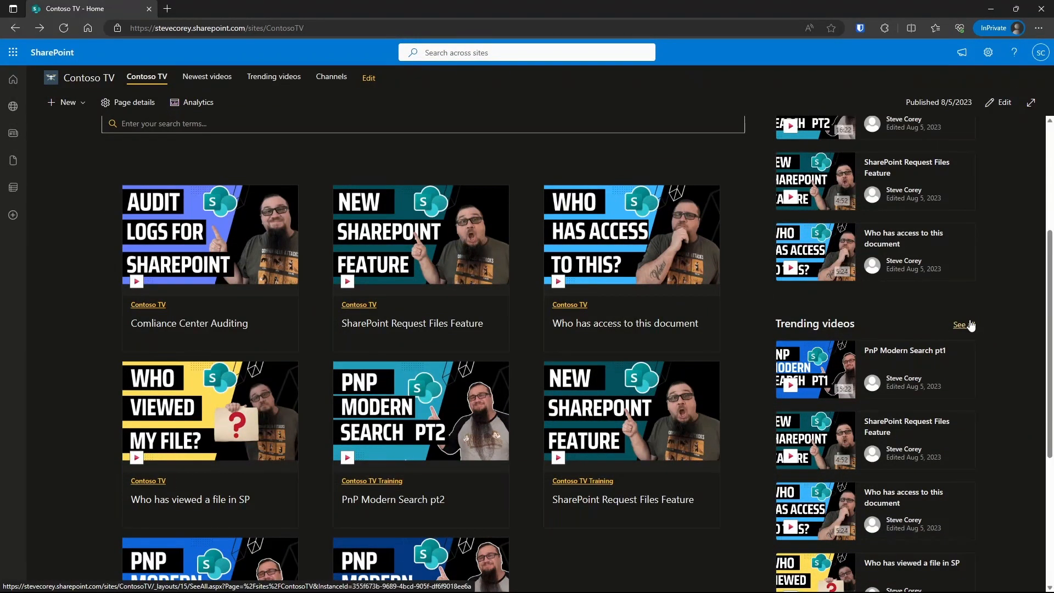
scroll(949, 319, up, 4)
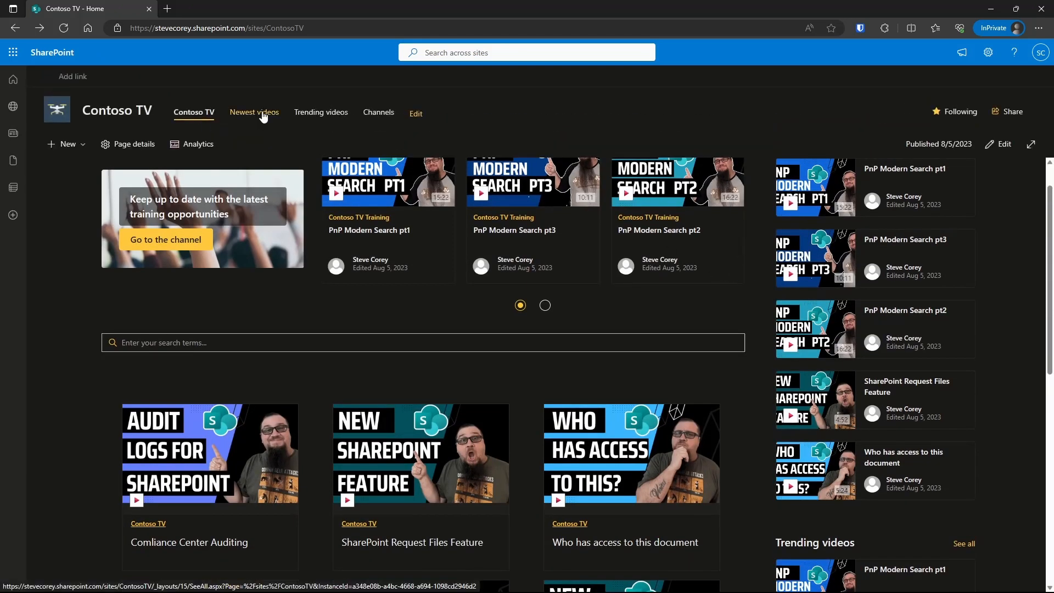
- Go to the Contoso TV Training site from the Channels page and examine its recent videos, all videos and featured playlist sections
click(382, 117)
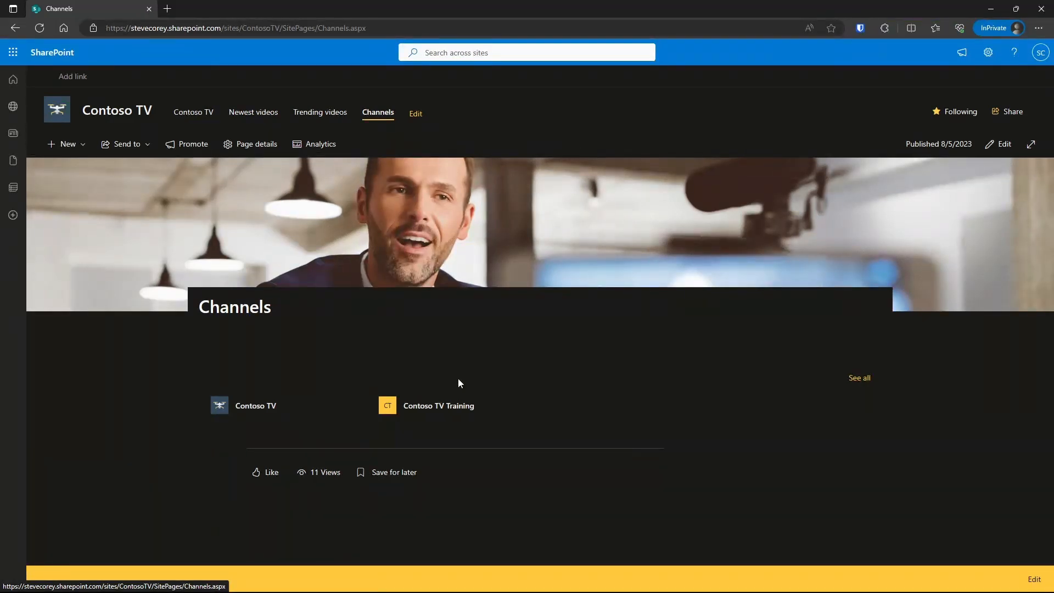
click(448, 406)
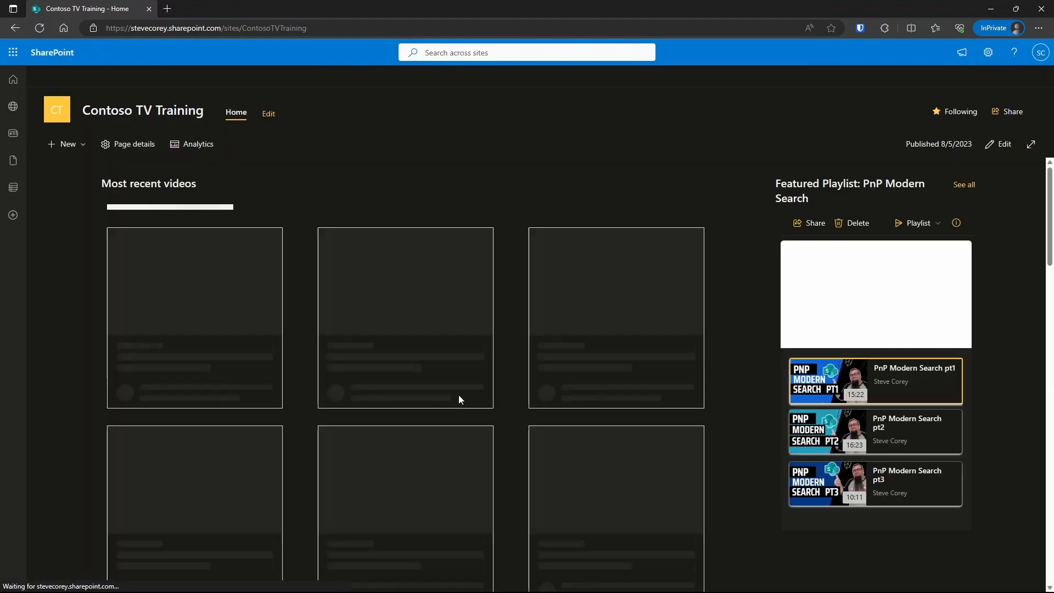
scroll(467, 417, down, 2)
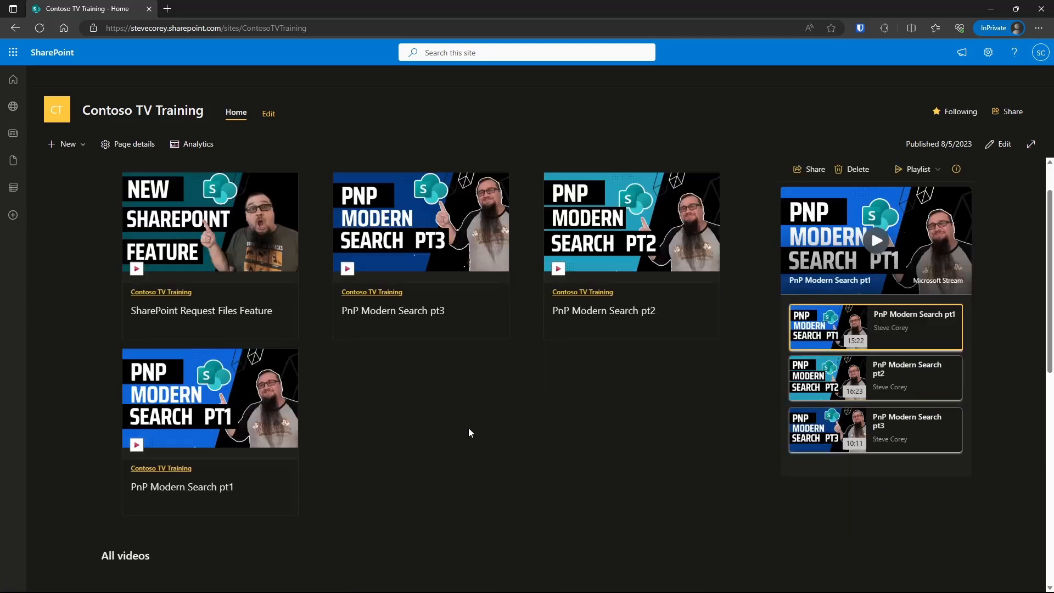
scroll(471, 423, up, 2)
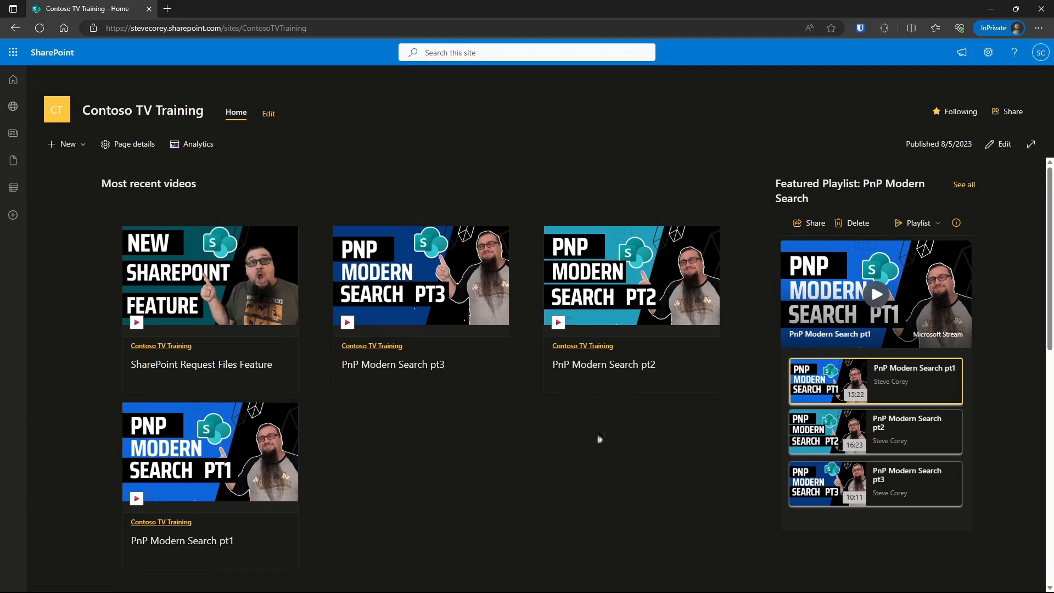
scroll(597, 447, down, 6)
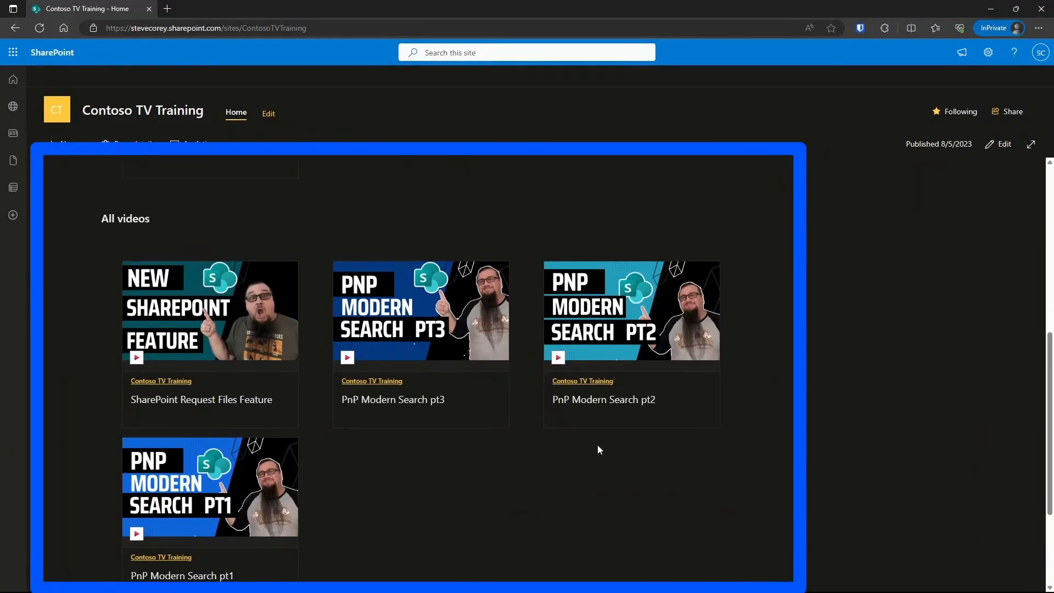
scroll(597, 444, up, 5)
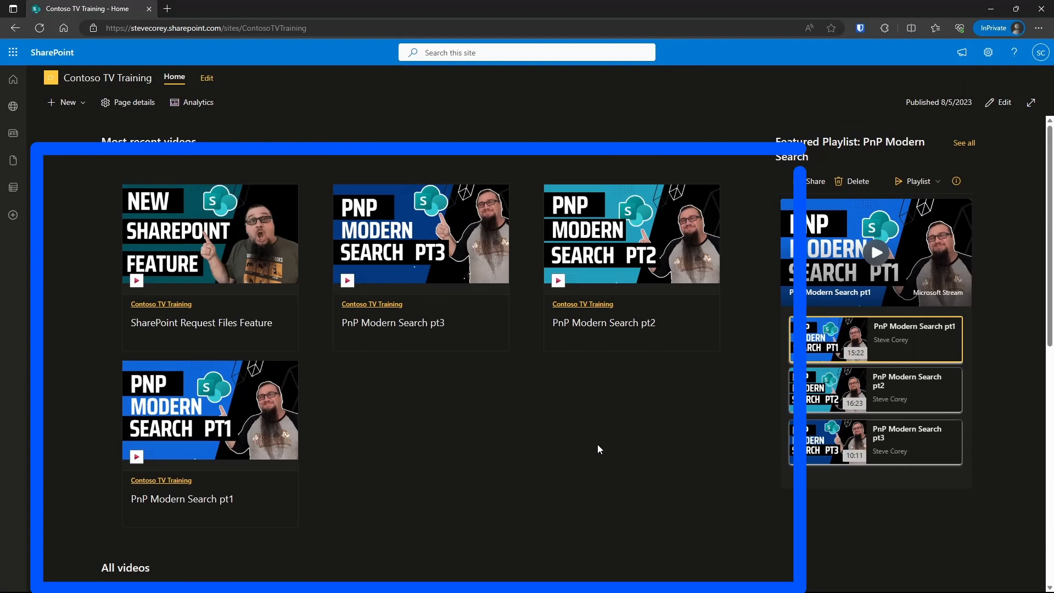
scroll(597, 449, up, 1)
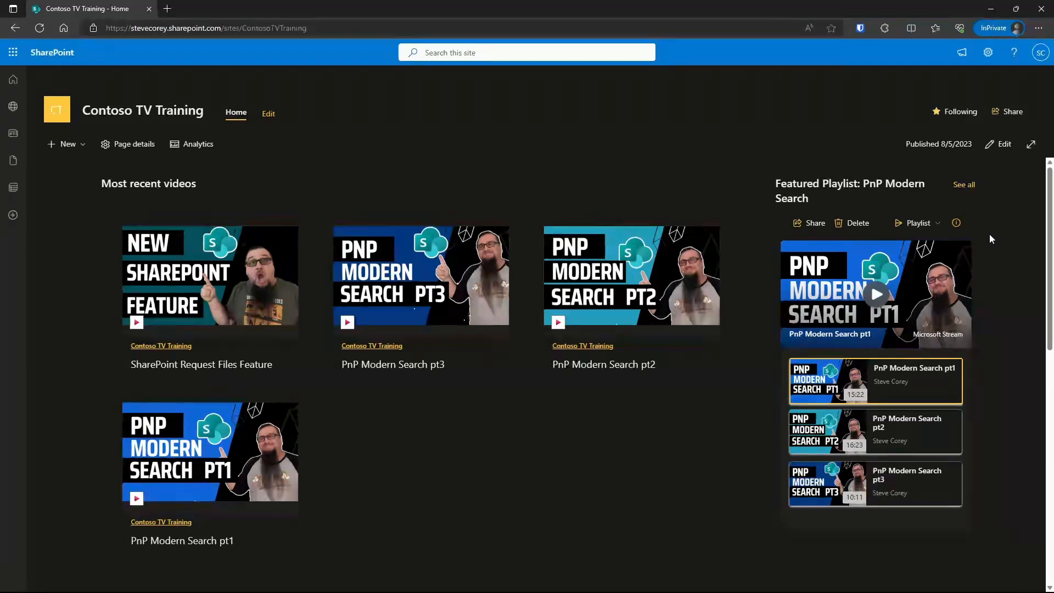
- Put the Contoso TV Training home page in edit mode and check the view options of the featured playlist's List web part
click(999, 143)
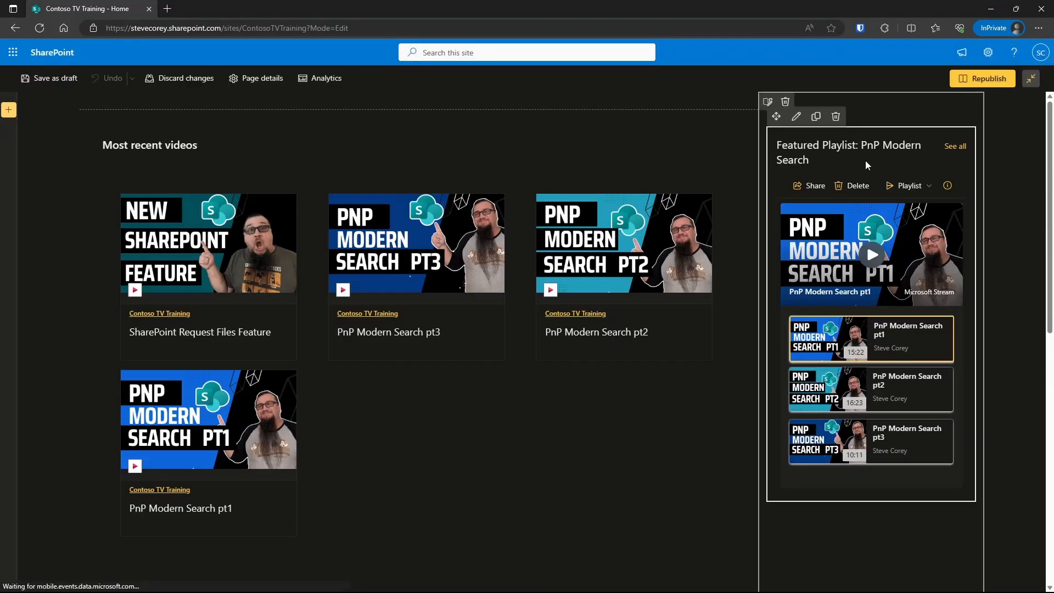
click(795, 117)
click(933, 161)
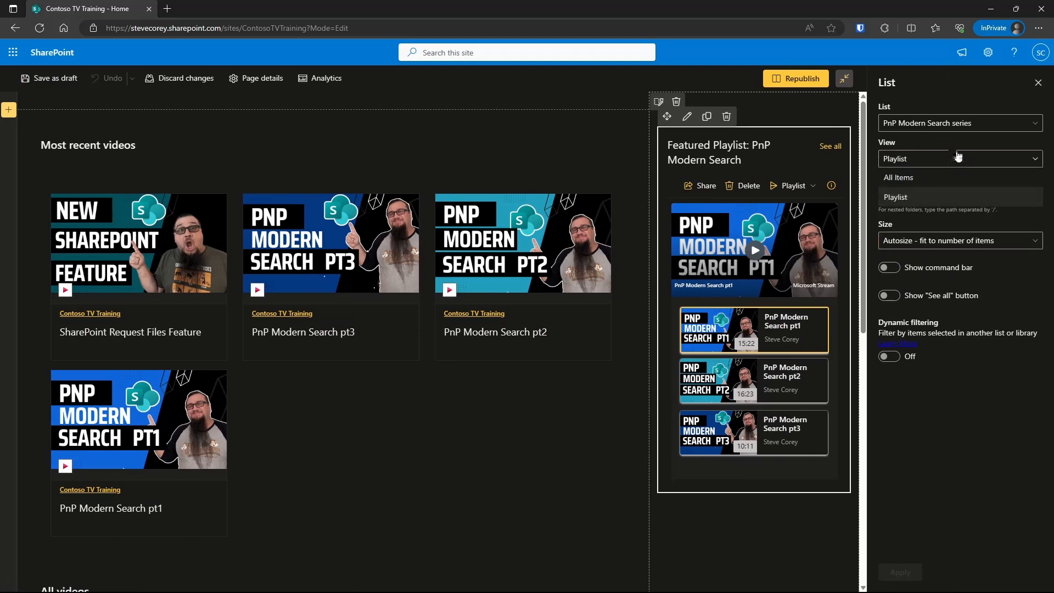
click(962, 144)
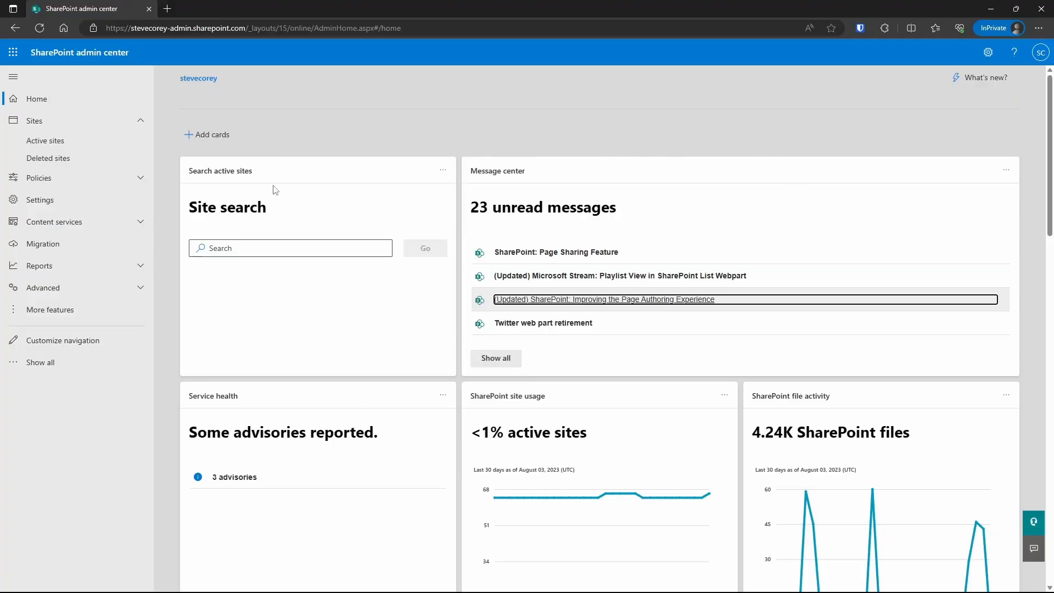
- Open the content type gallery in the SharePoint admin center
click(141, 228)
click(67, 247)
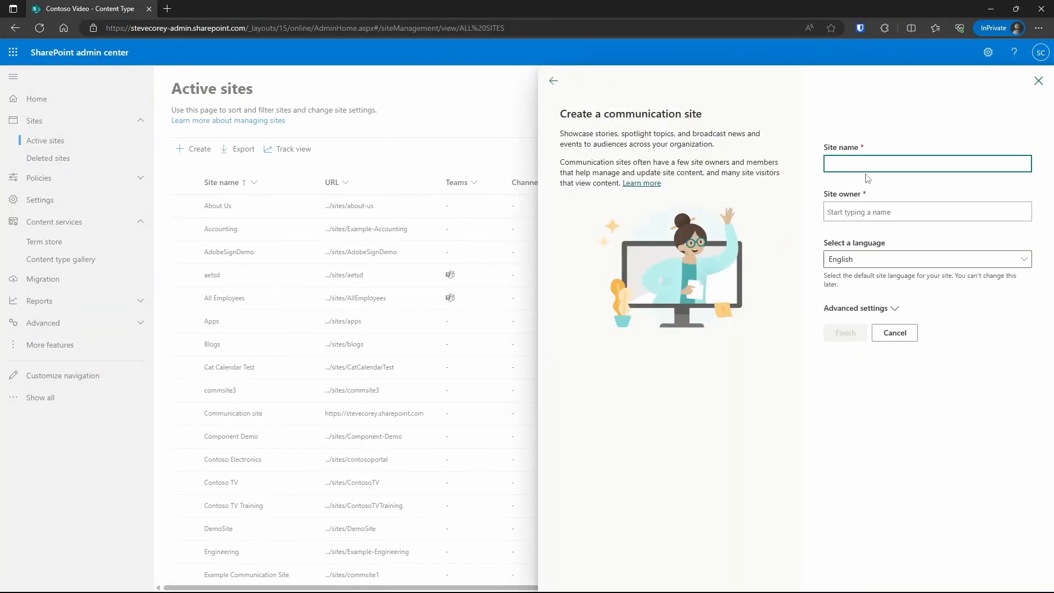
- Create a communication site named DemoTube and assign the administrator's account as the site owner
text(DemoTube)
click(895, 283)
text(st)
click(878, 318)
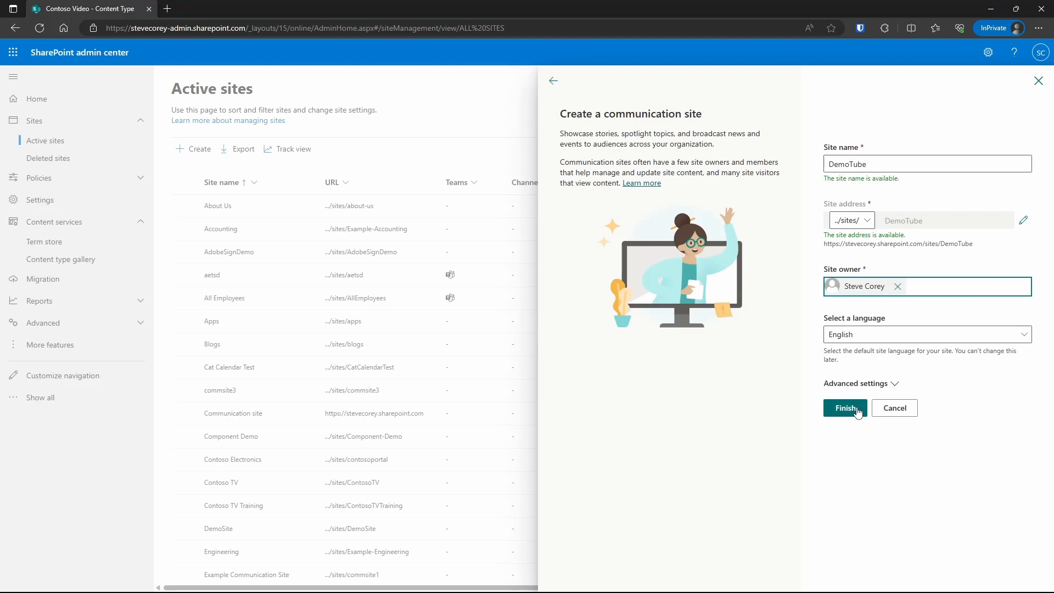
click(857, 411)
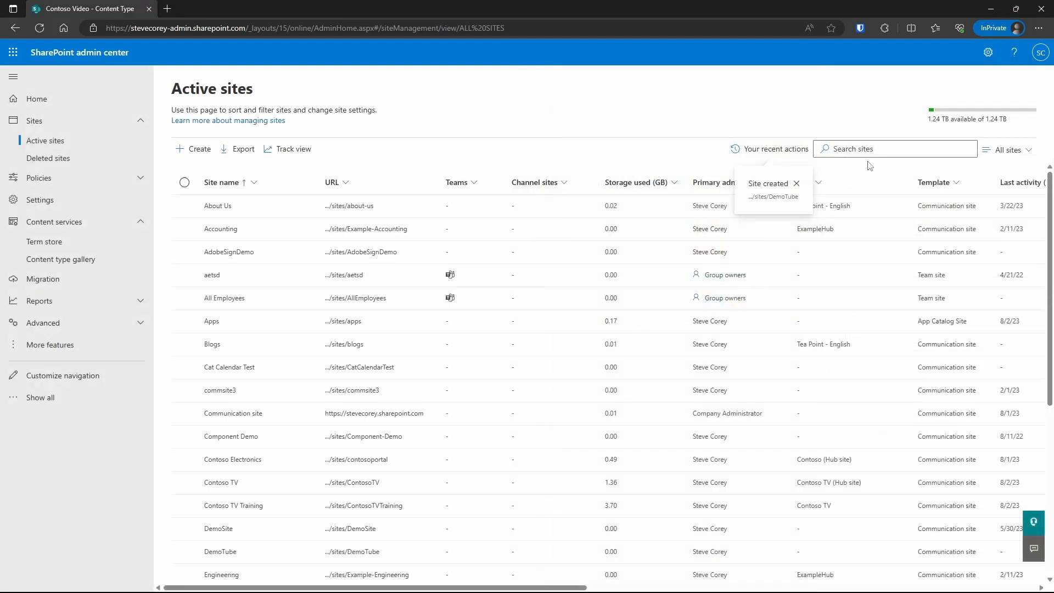
- Find the DemoTube site among the active sites and register it as a hub site named DemoTube
text(dem)
click(220, 274)
click(336, 149)
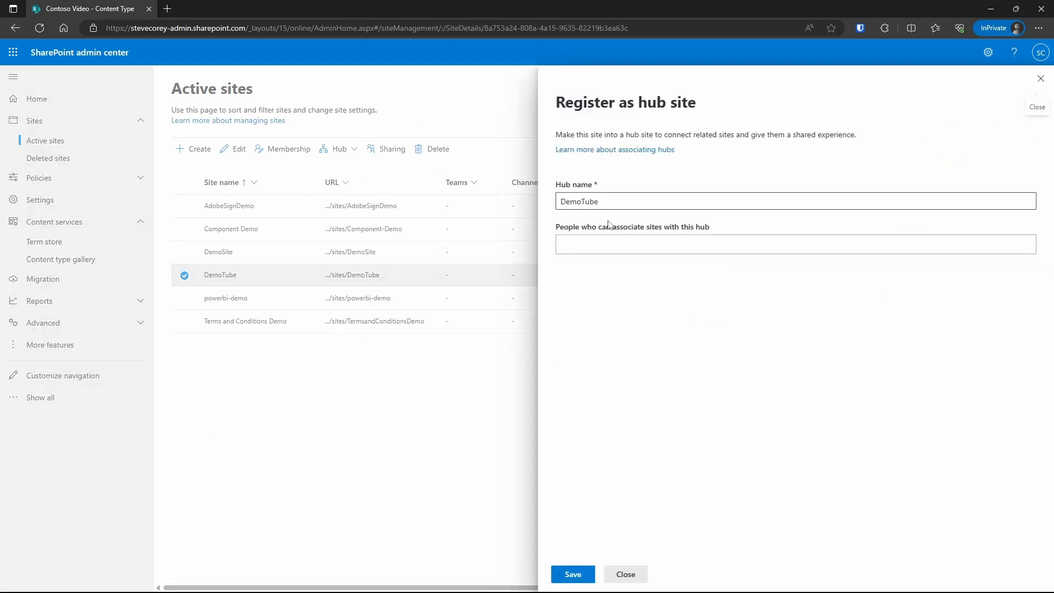
click(572, 574)
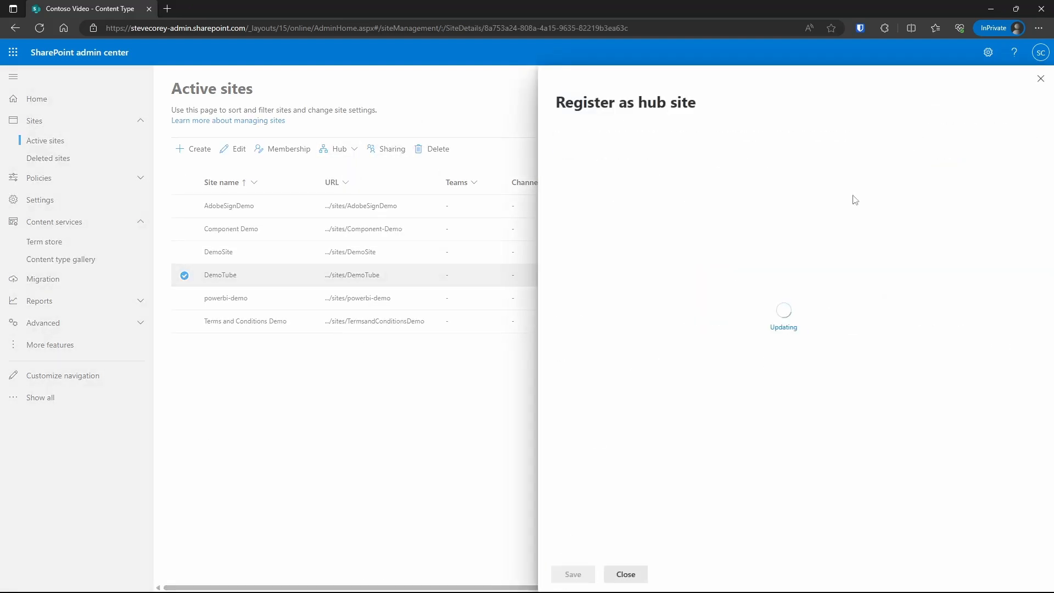
click(1039, 79)
- Create a communication site named DemoTubeChannel with the administrator's account as the site owner
click(198, 149)
click(851, 163)
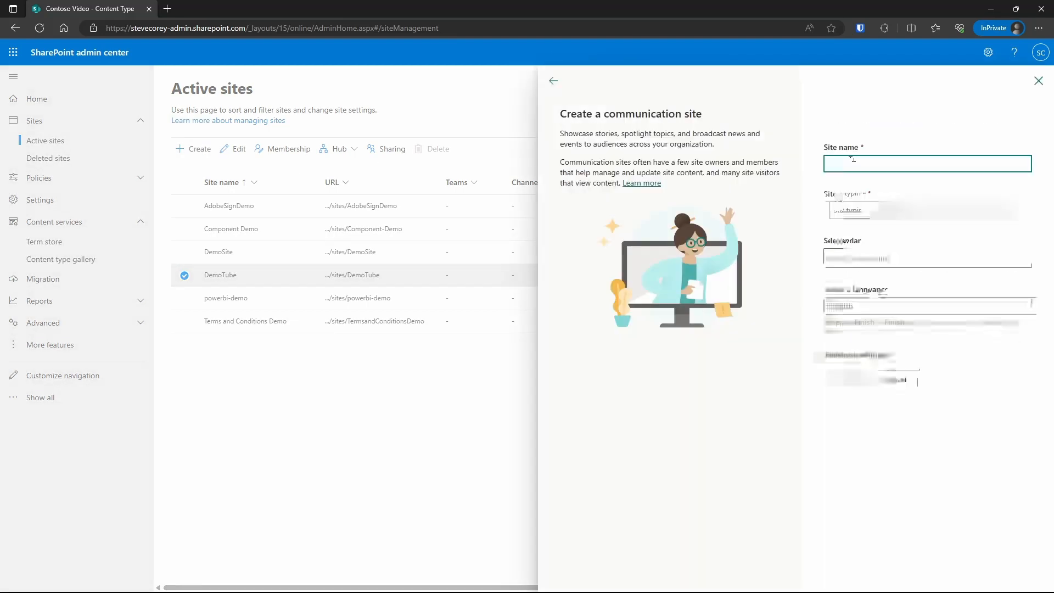
text(DemoTubeChannel)
drag(866, 164, 924, 165)
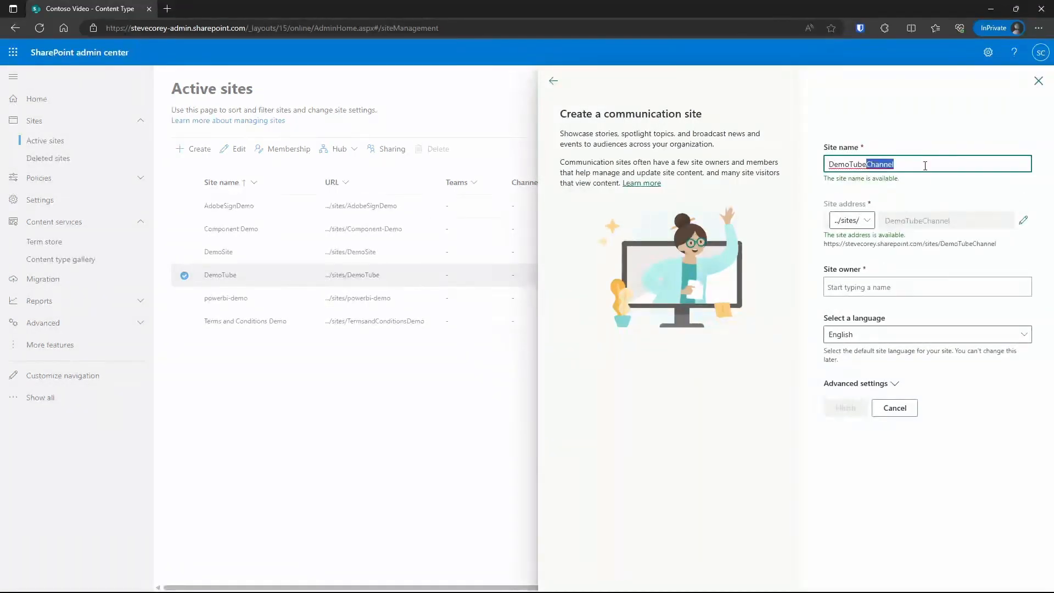
click(878, 286)
text(st)
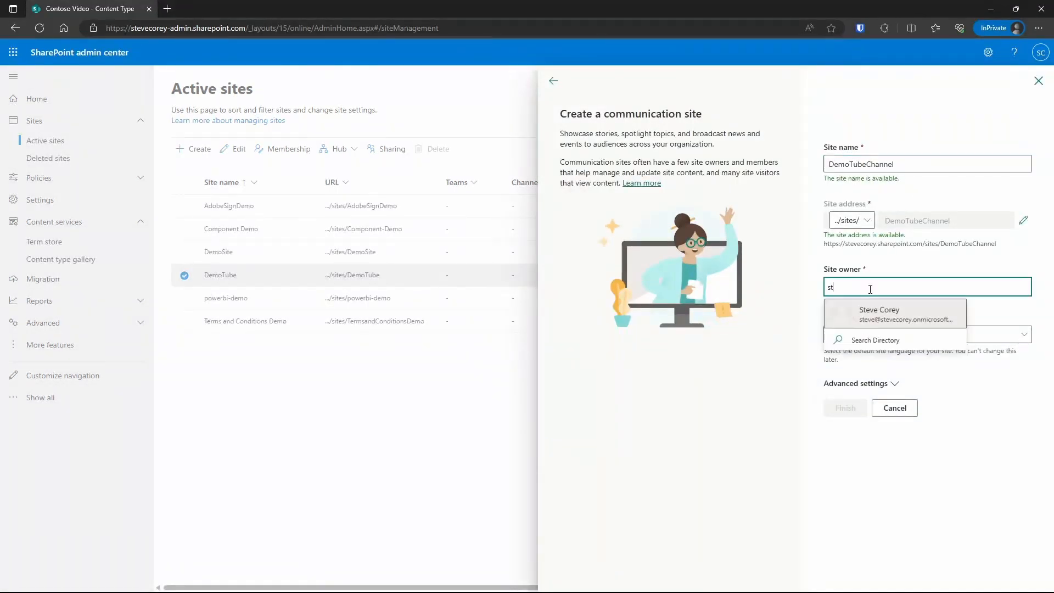
click(865, 307)
click(845, 407)
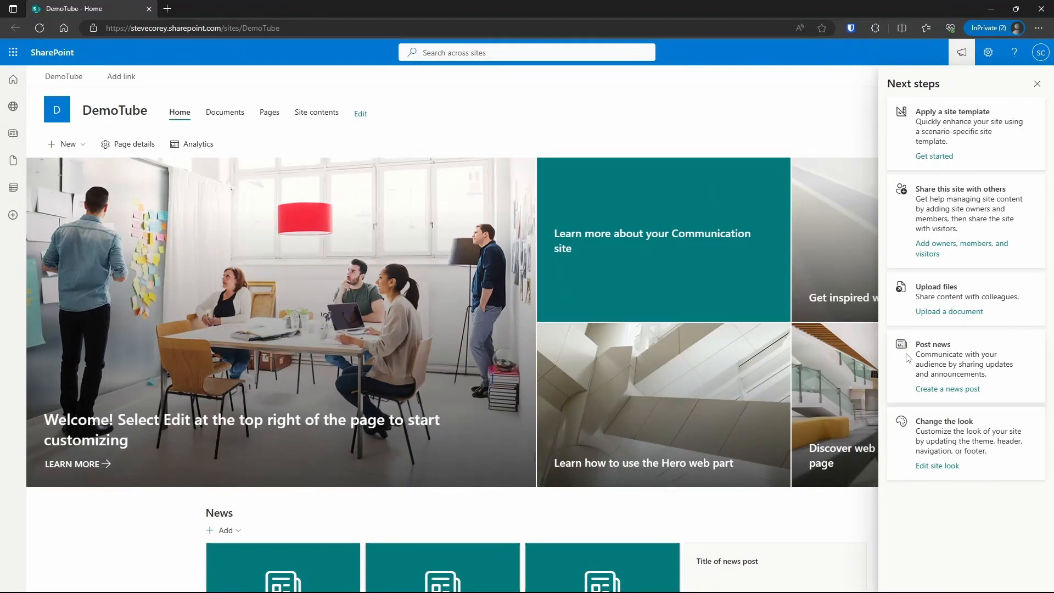
- Change the look of the DemoTube site to the Dark Blue SharePoint theme and save it
click(942, 470)
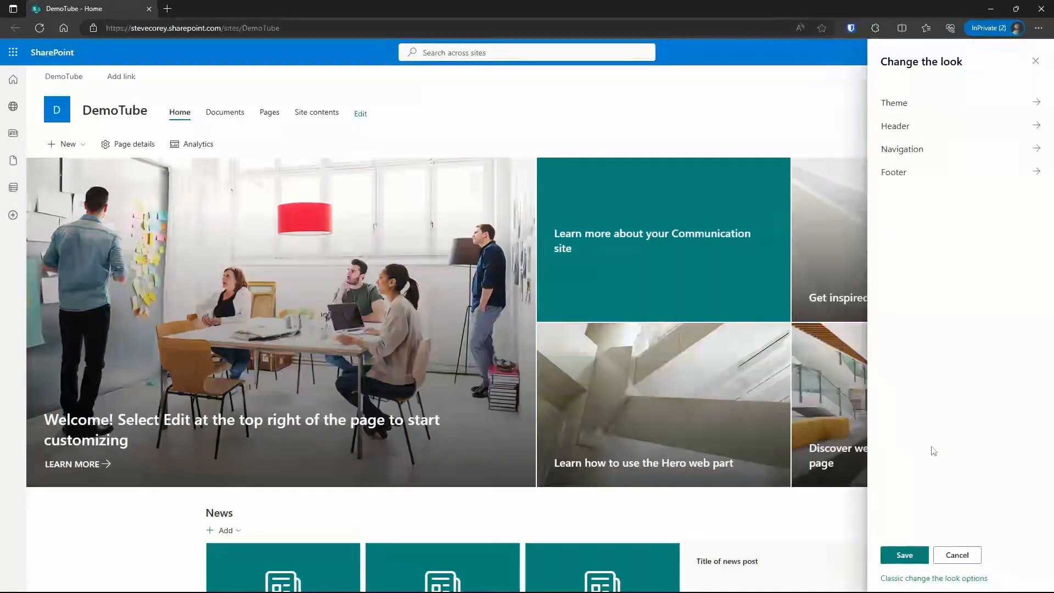
click(902, 102)
scroll(914, 407, down, 5)
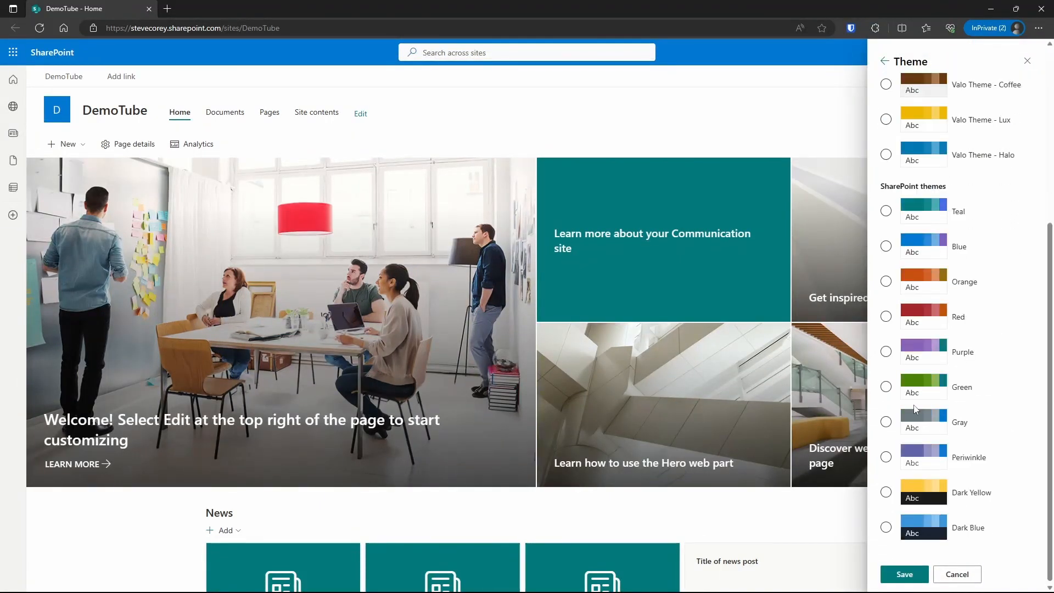
click(883, 526)
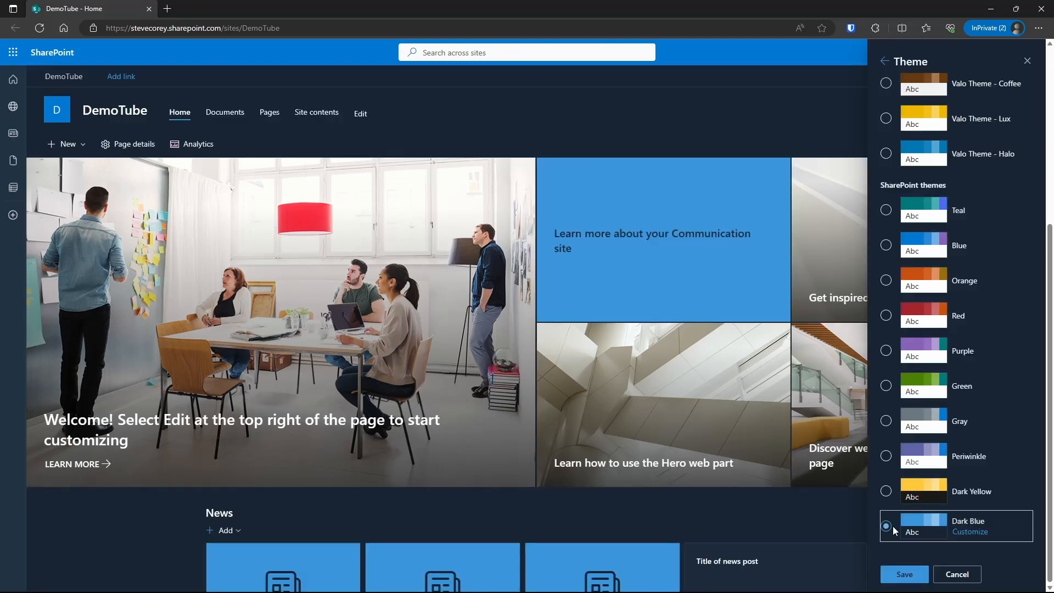
click(904, 574)
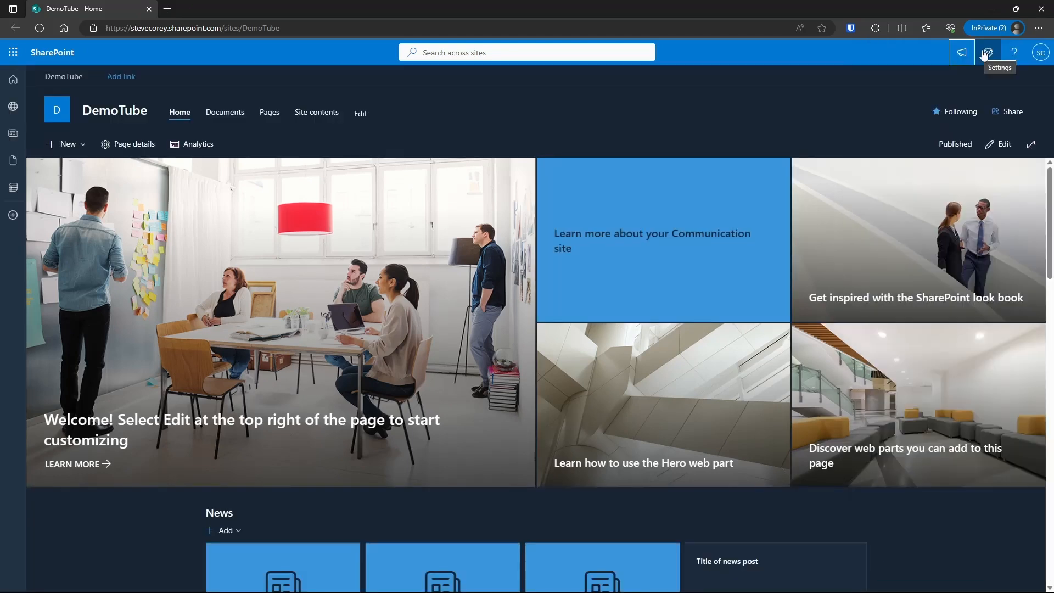
- Delete the default Documents library from the DemoTube site contents
click(986, 52)
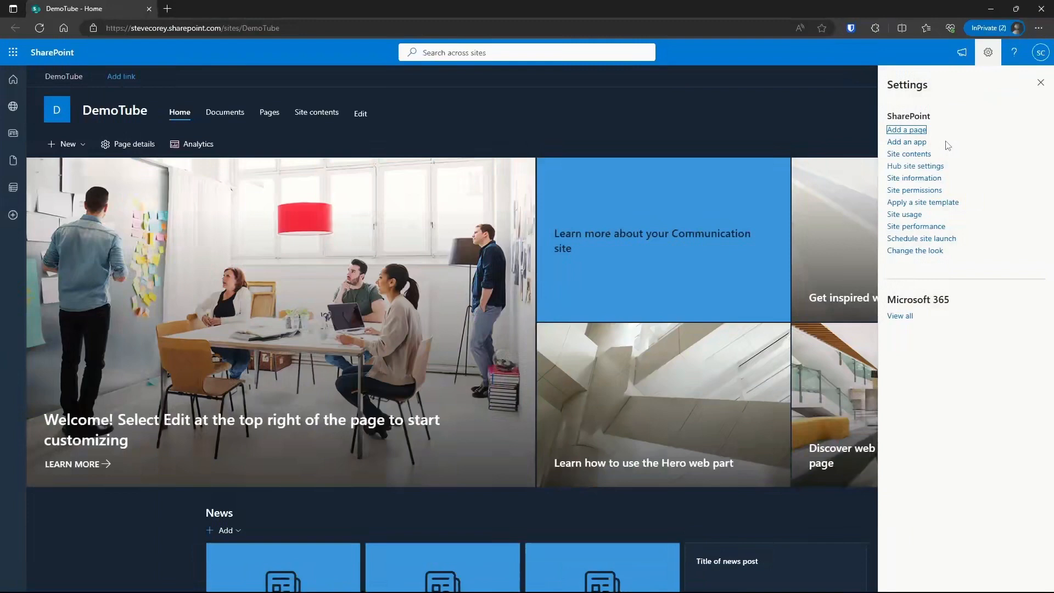
click(911, 154)
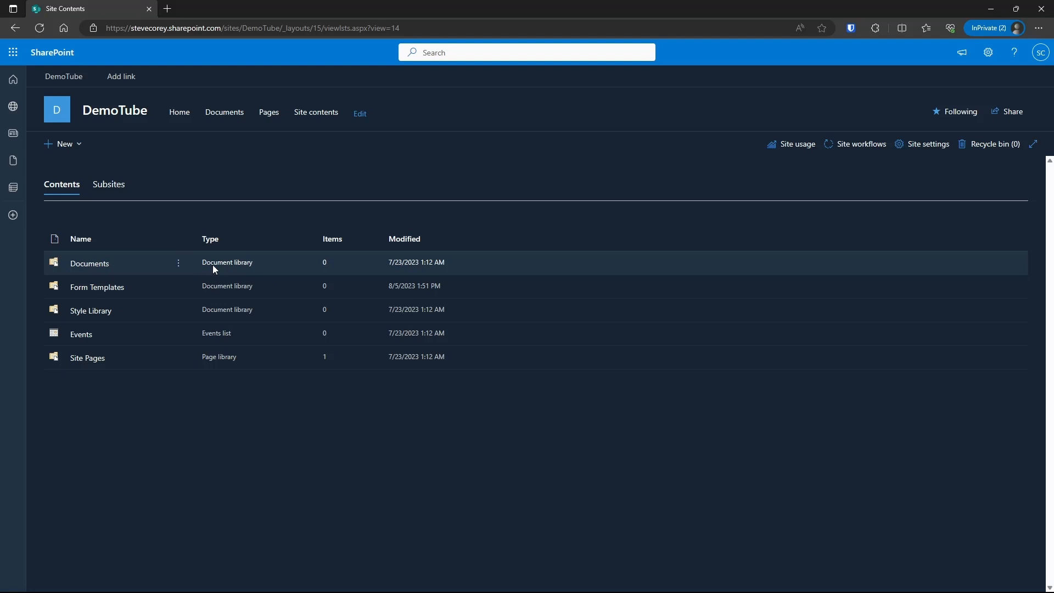
click(178, 263)
click(189, 284)
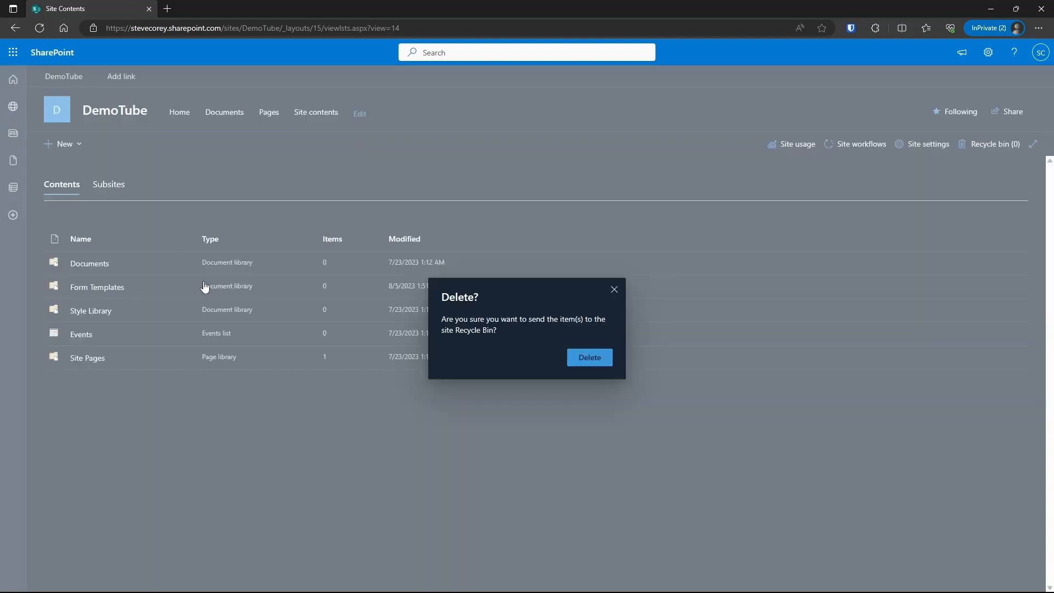
click(599, 363)
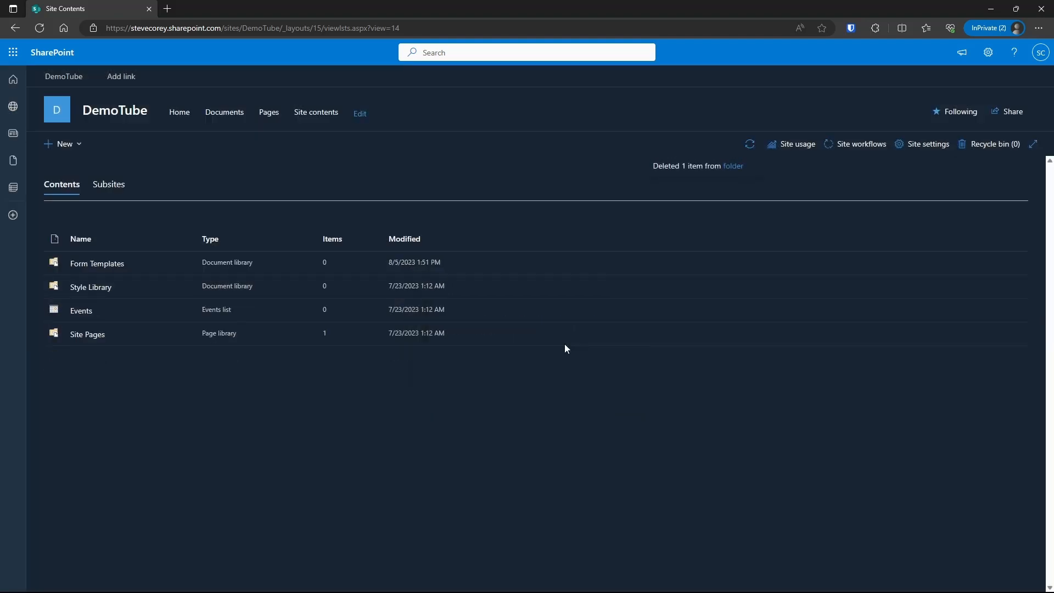
- Create a document library named Videos on the DemoTube site without showing it in the site navigation
click(82, 143)
click(86, 204)
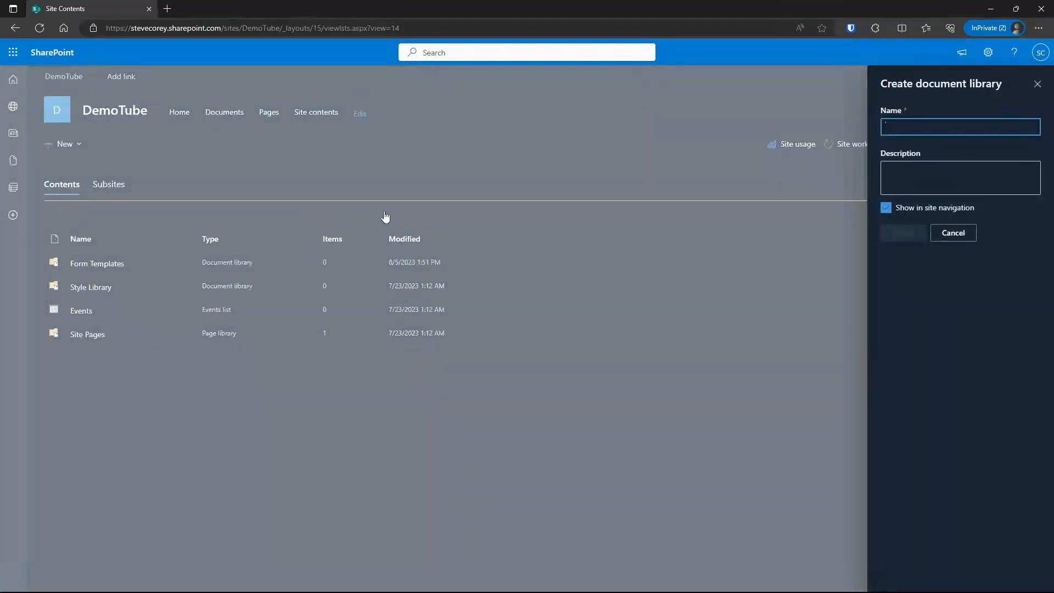
text(Videos)
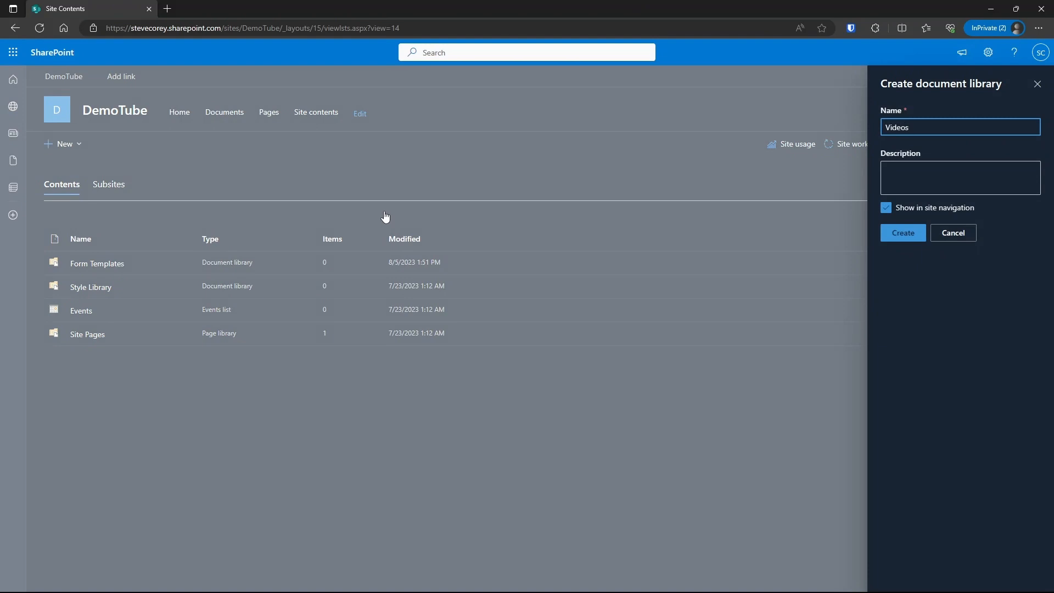
click(908, 209)
click(906, 234)
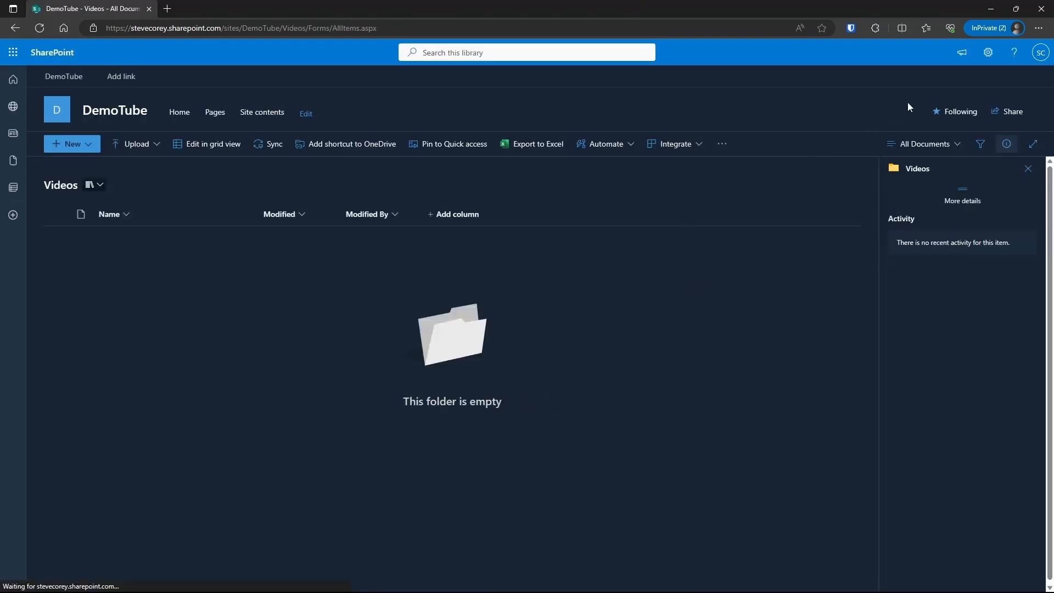
- Allow management of content types in the advanced settings of the Videos library
click(987, 52)
click(913, 165)
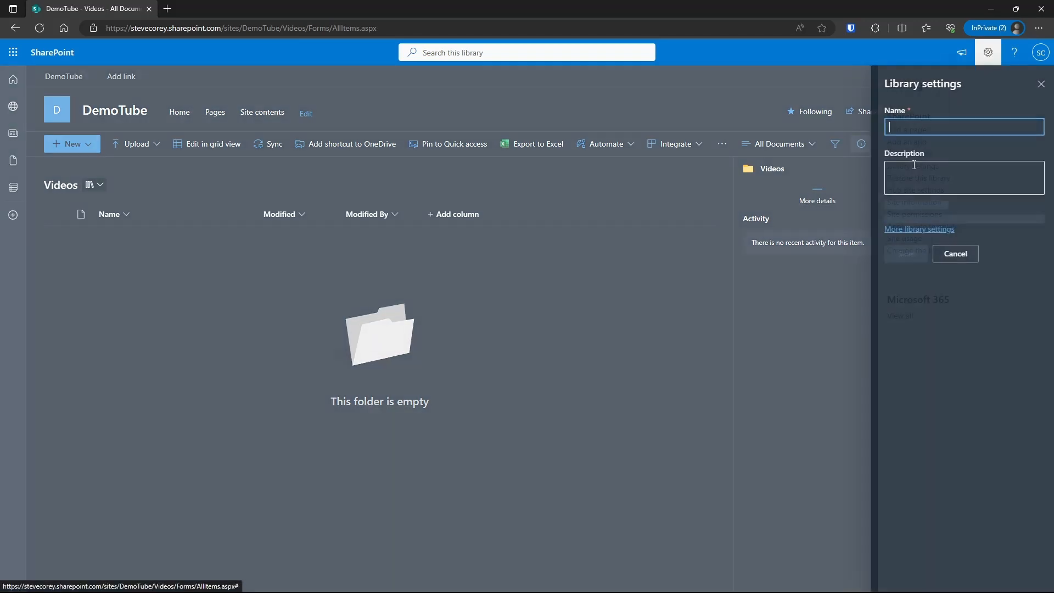
click(906, 232)
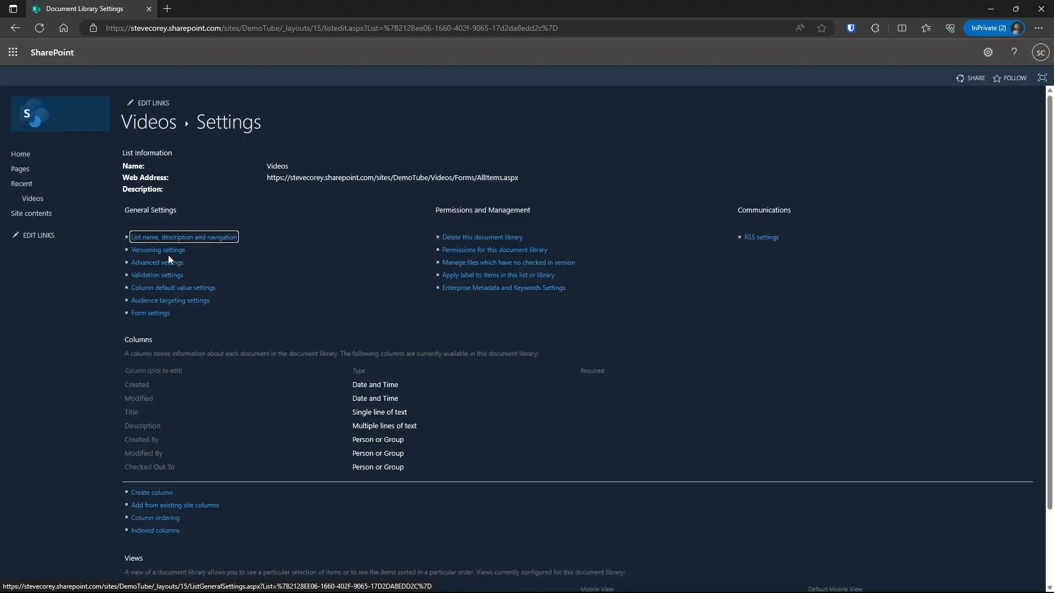
click(173, 265)
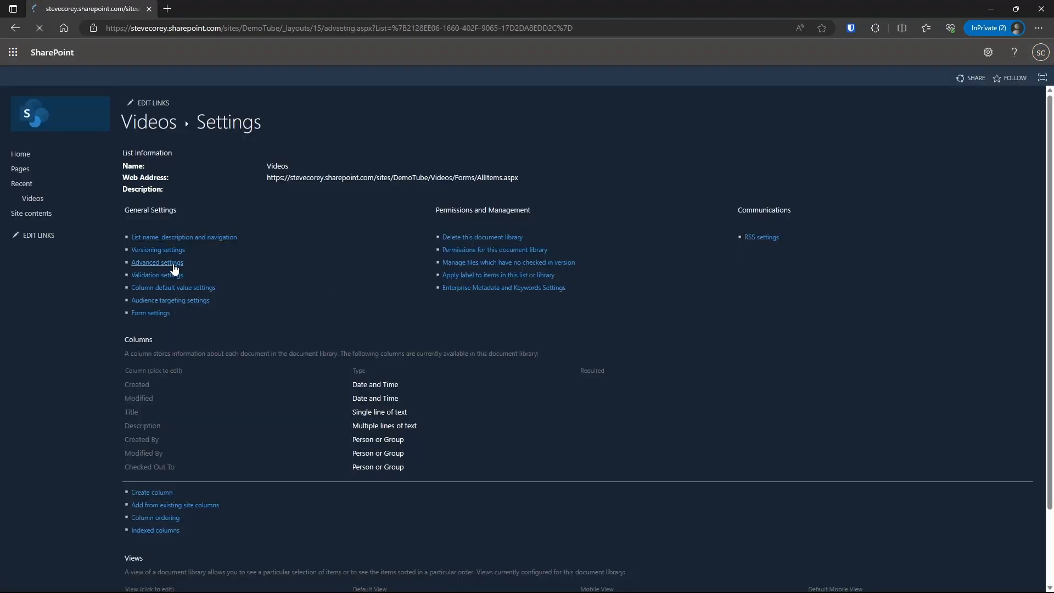
click(256, 207)
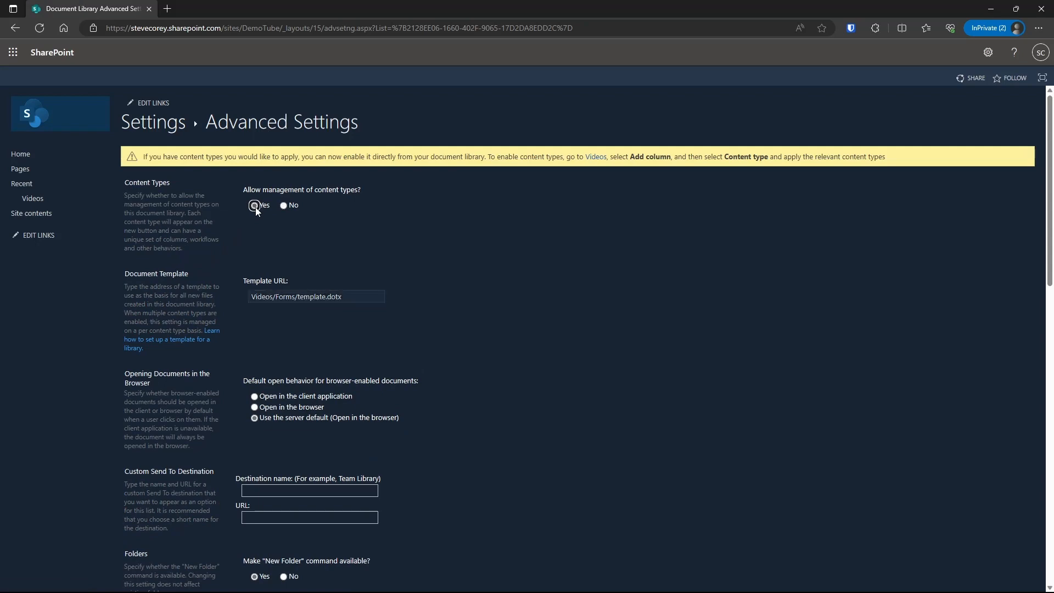
scroll(434, 346, down, 15)
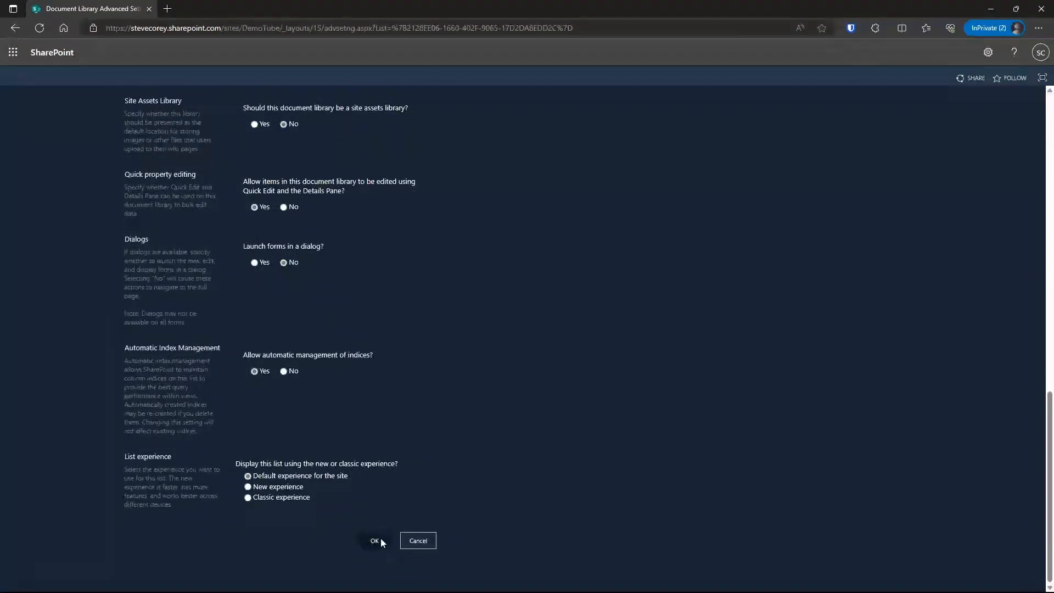
click(374, 540)
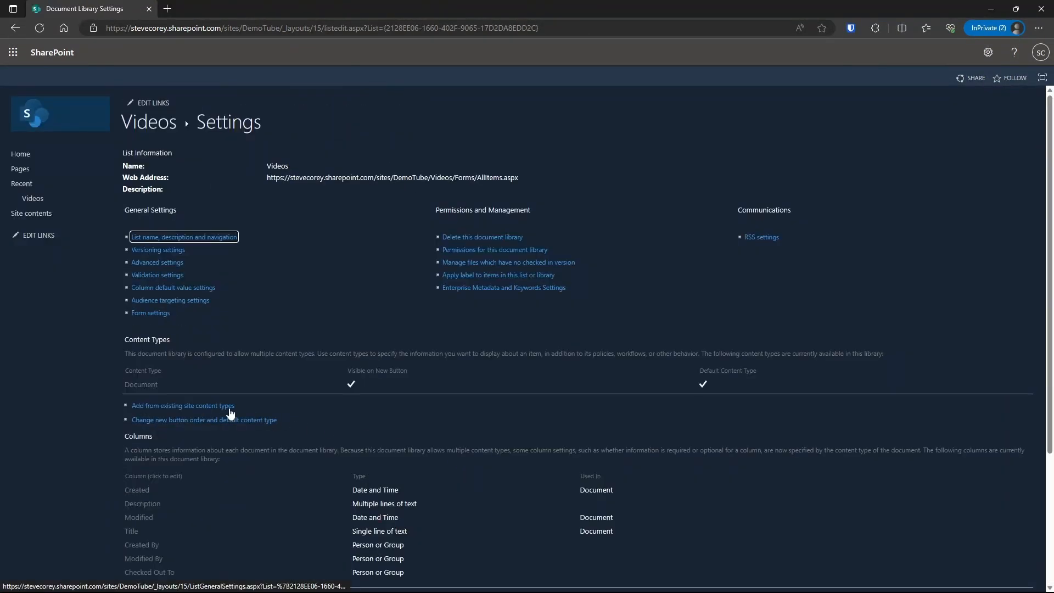
- Add the existing Contoso Video site content type to the Videos library
click(207, 407)
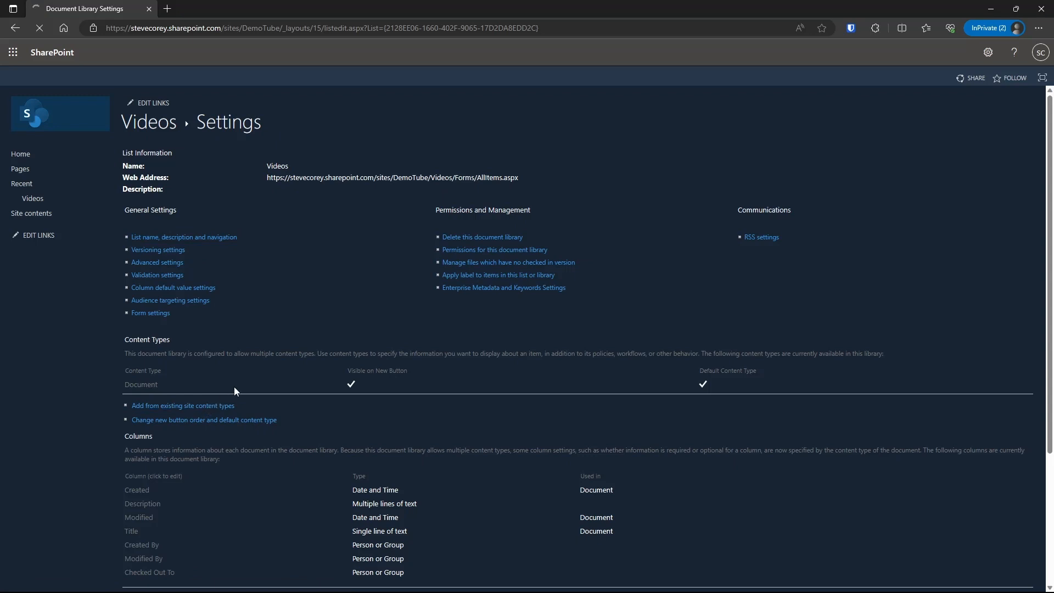
click(435, 259)
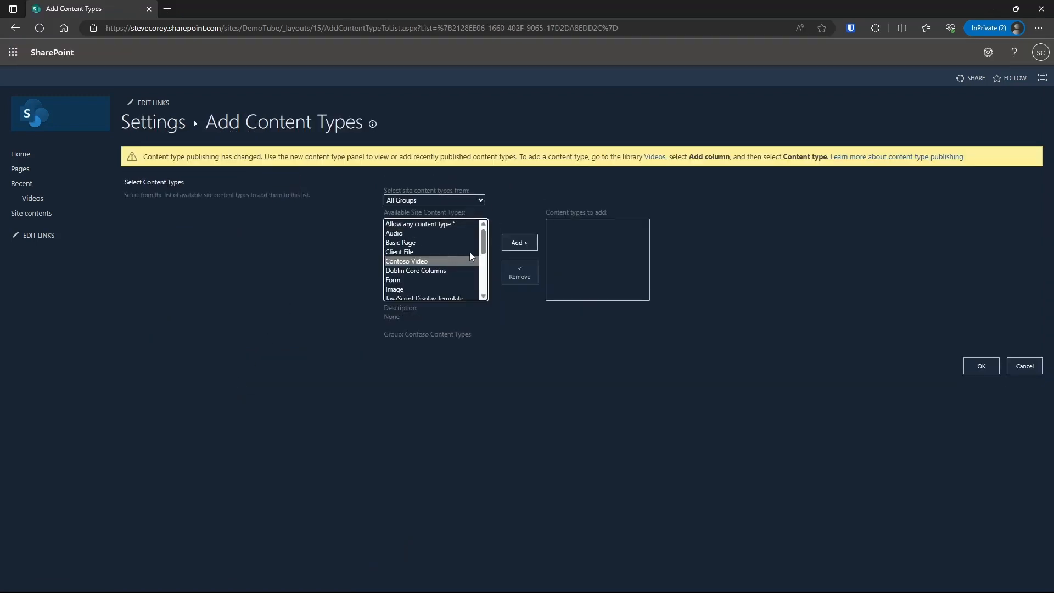
click(519, 242)
click(983, 367)
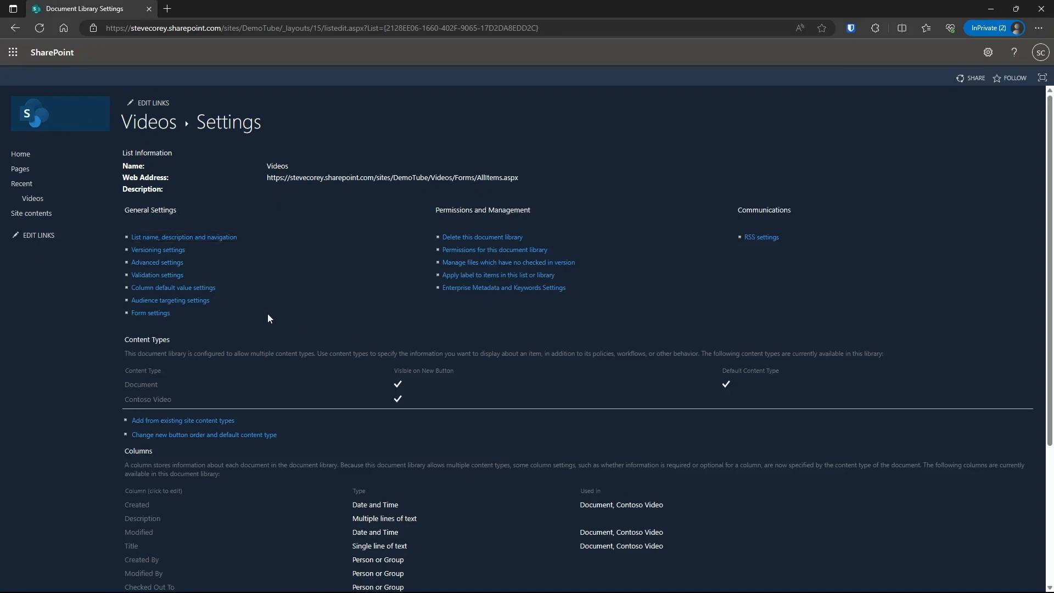
- Delete the Document content type from the Videos library
click(145, 384)
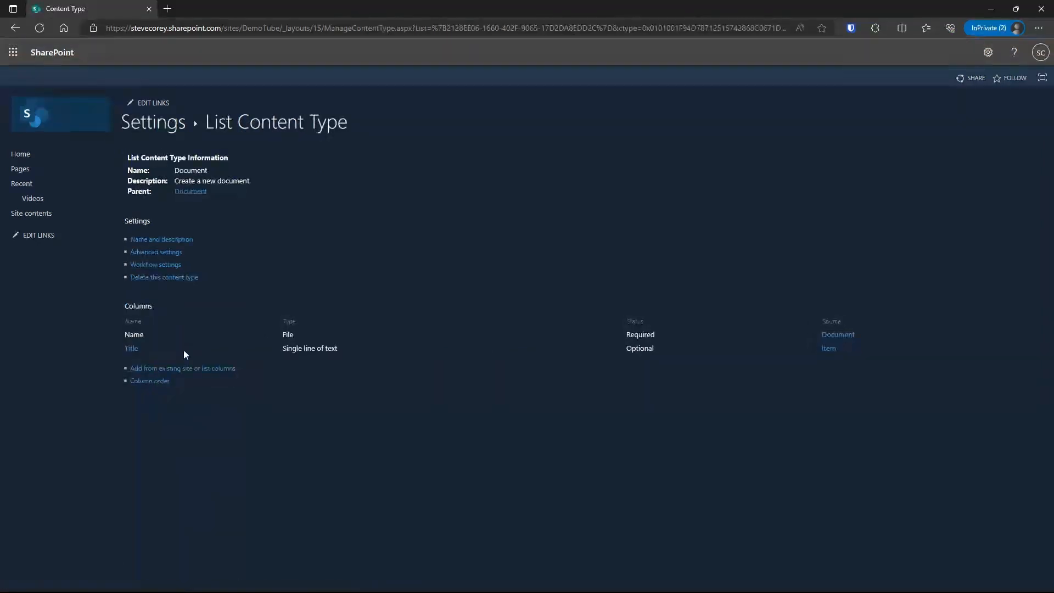
click(164, 277)
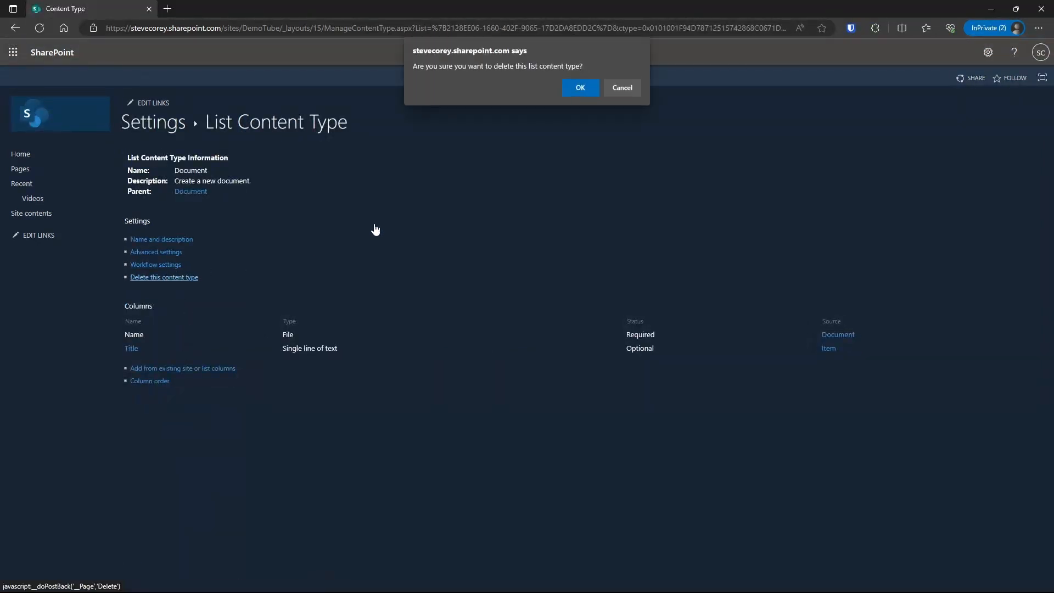
click(579, 88)
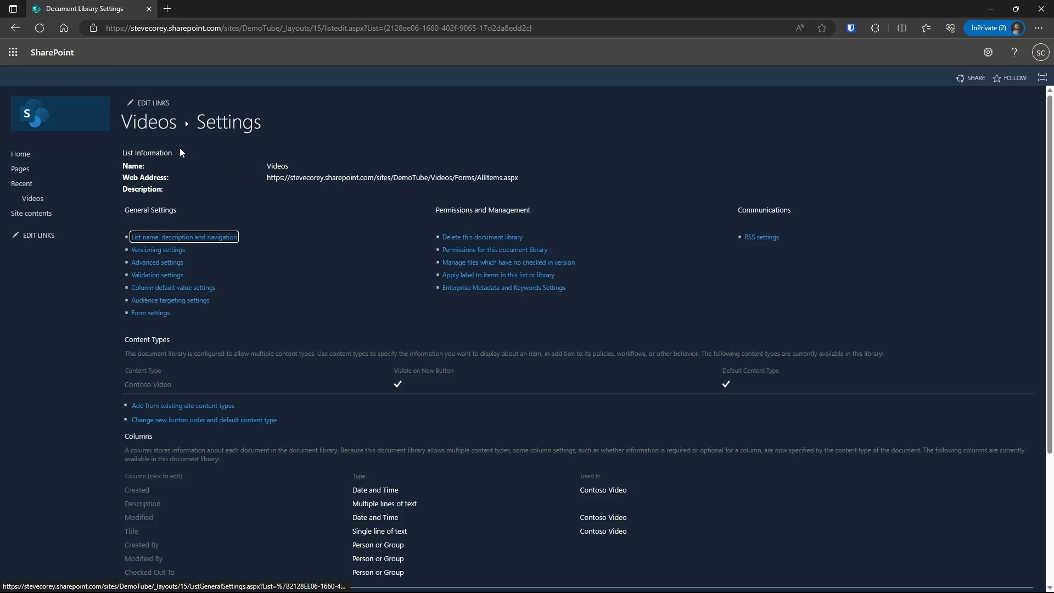
- Upload ComlianceCenterAuditing.mp4, SharePoint Request Files Feature.mp4, Who has access to this document.mp4 and Who has viewed a file in SP.mp4 to the Videos library
click(153, 132)
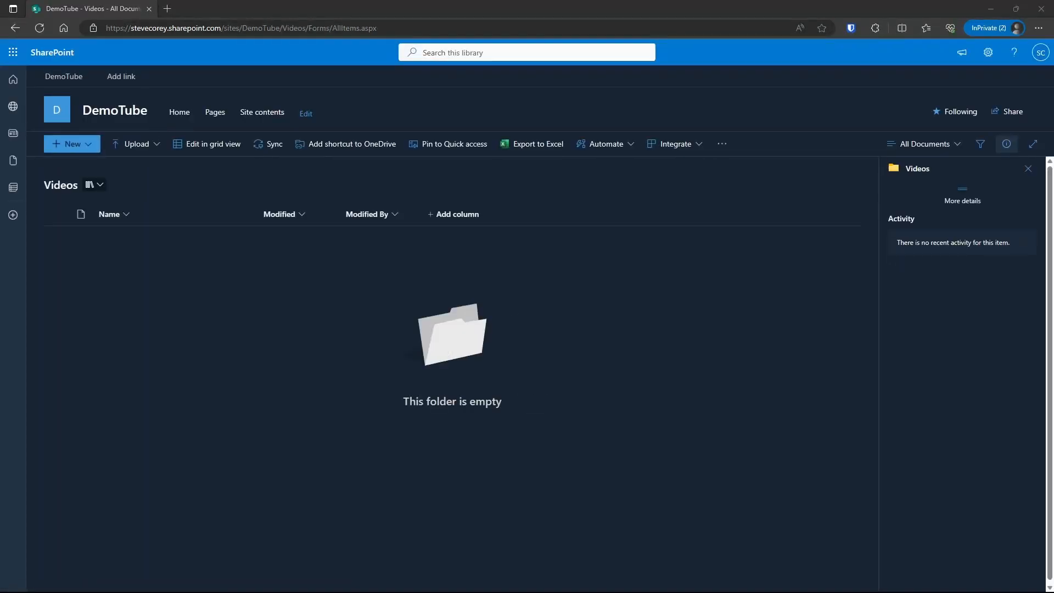
drag(1053, 352, 594, 358)
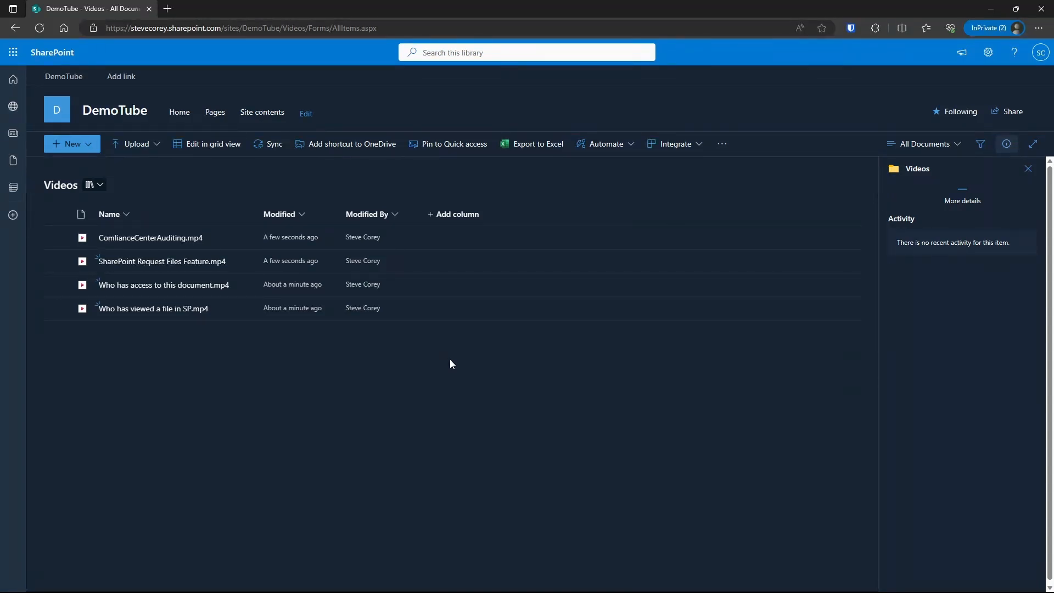
- Upload 34 - Compliance Center Audit Log.png as the thumbnail of ComlianceCenterAuditing.mp4 and look over its transcript and chapters settings
click(142, 238)
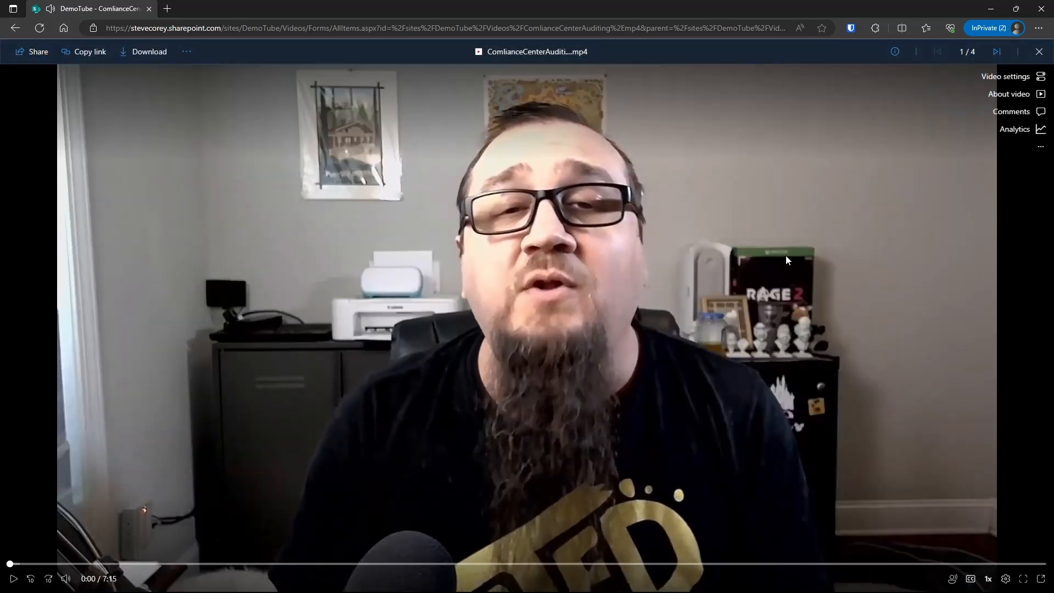
click(1030, 82)
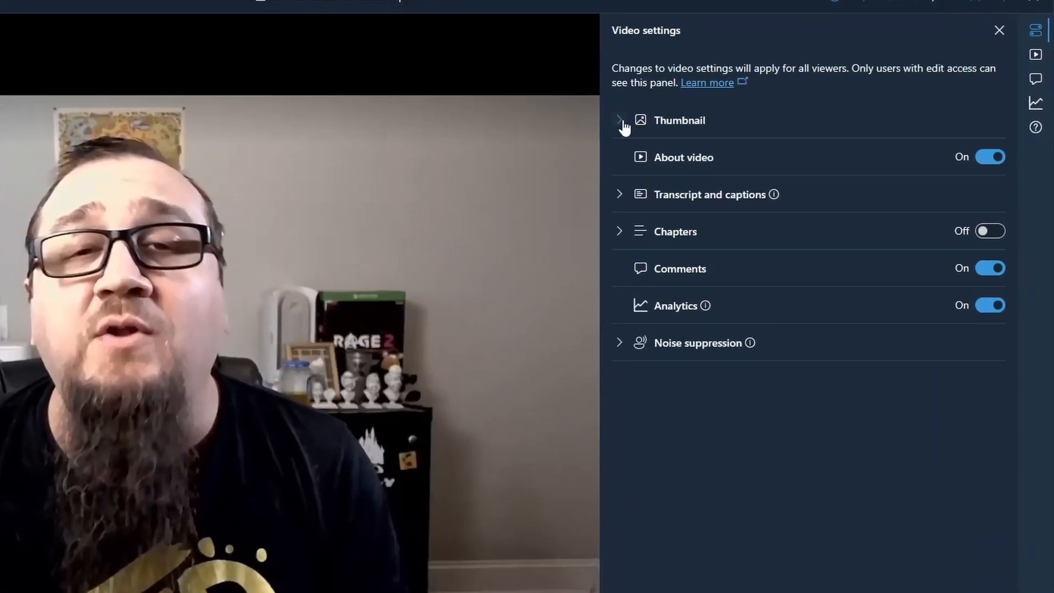
click(680, 131)
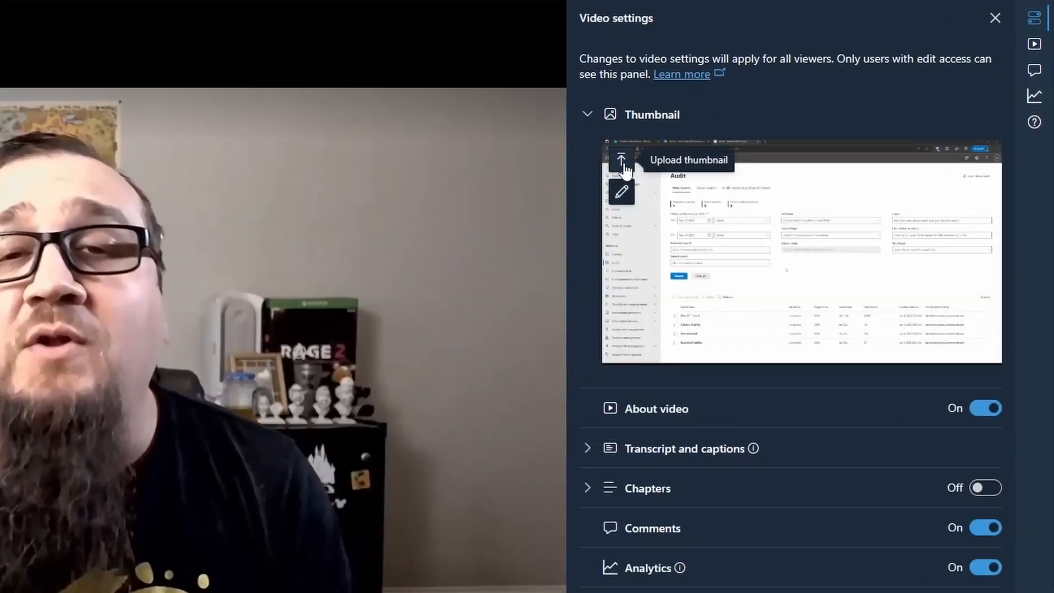
click(620, 160)
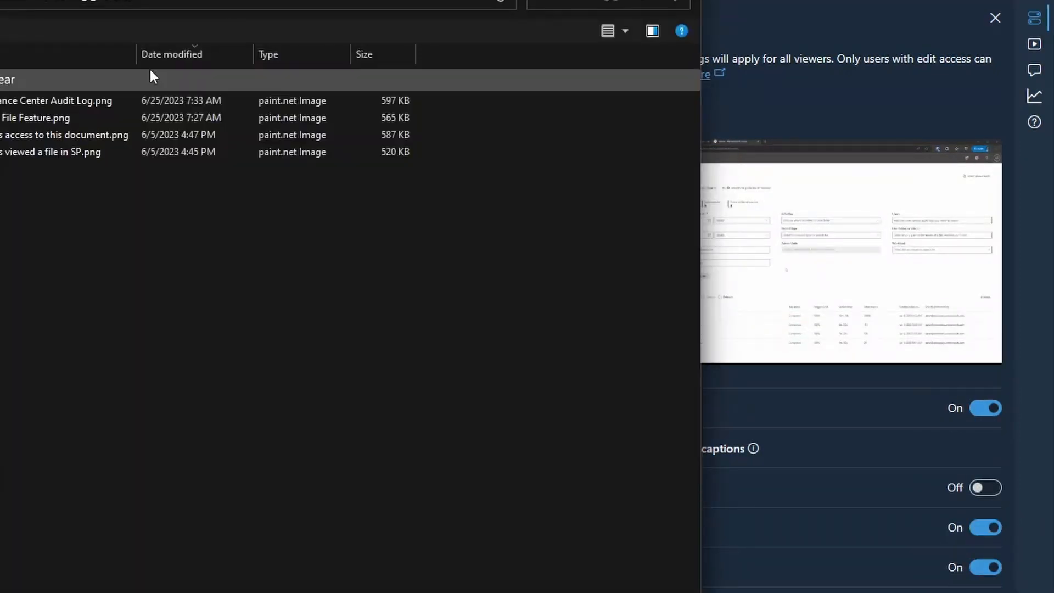
double_click(70, 101)
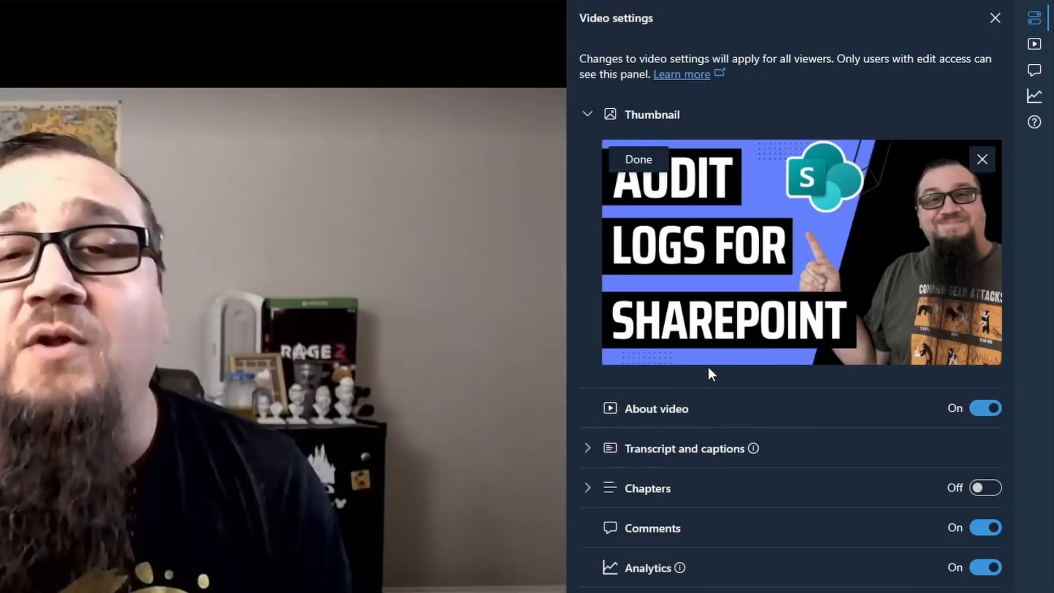
click(587, 449)
click(588, 490)
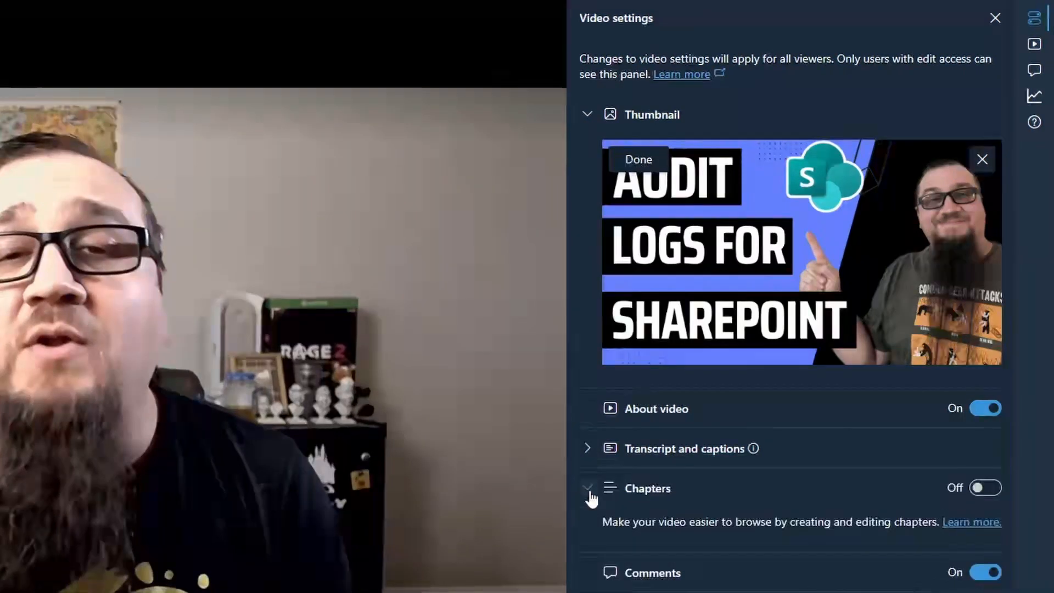
click(589, 491)
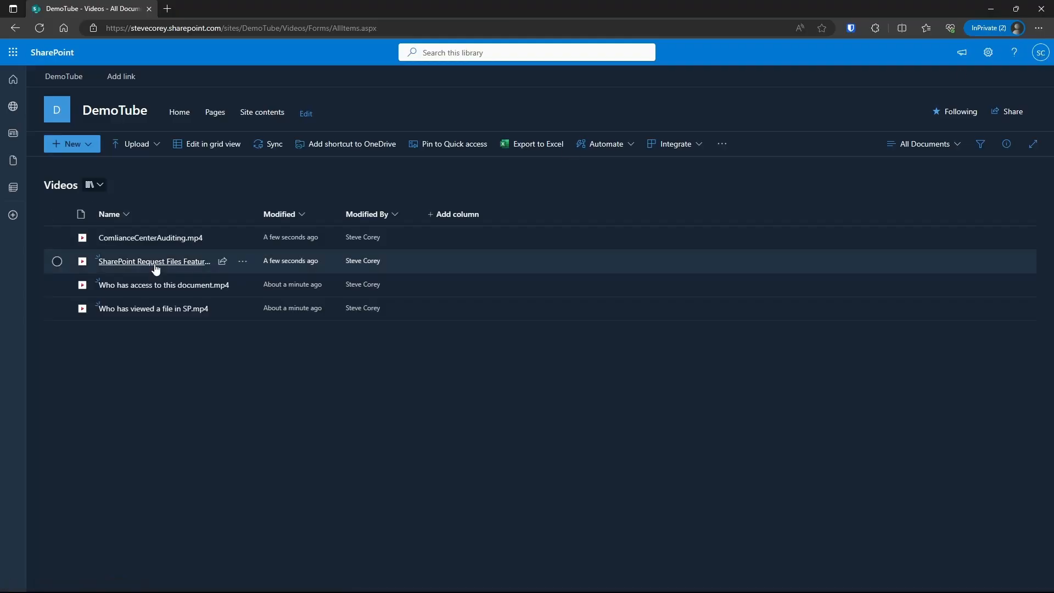
- Upload 35 - Request File Feature.png as the custom thumbnail of SharePoint Request Files Feature.mp4
click(155, 273)
click(781, 143)
click(763, 173)
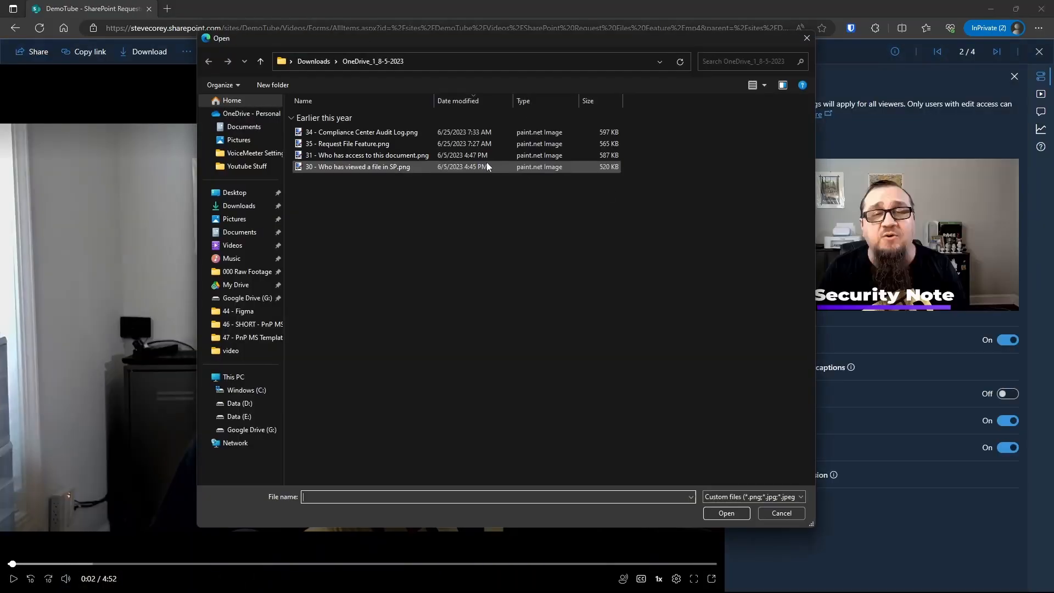
drag(449, 44, 468, 67)
click(364, 167)
click(744, 536)
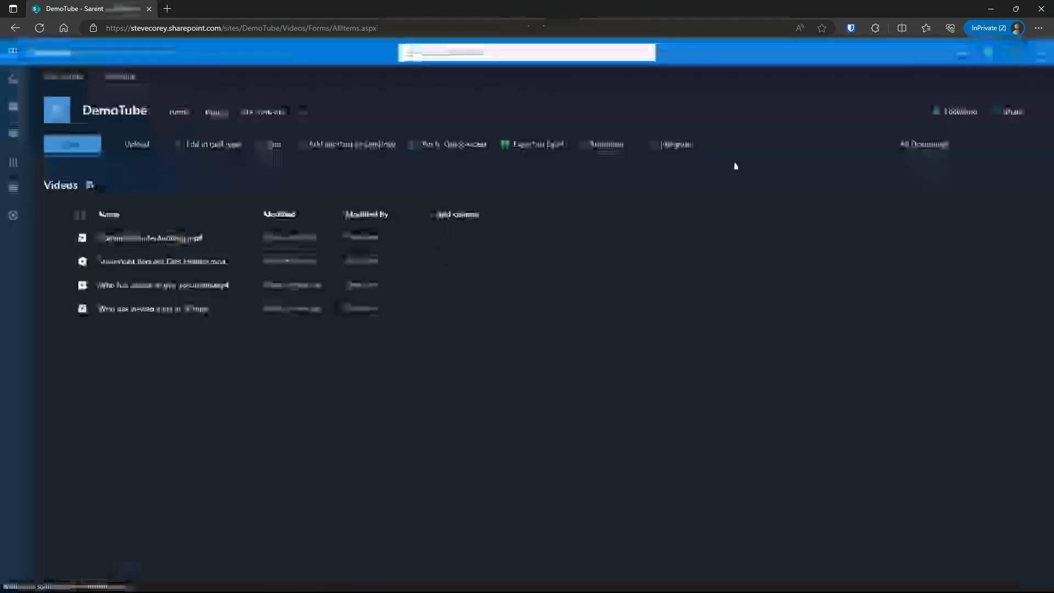
- Reopen the video settings of ComlianceCenterAuditing.mp4 and upload its thumbnail again
click(157, 238)
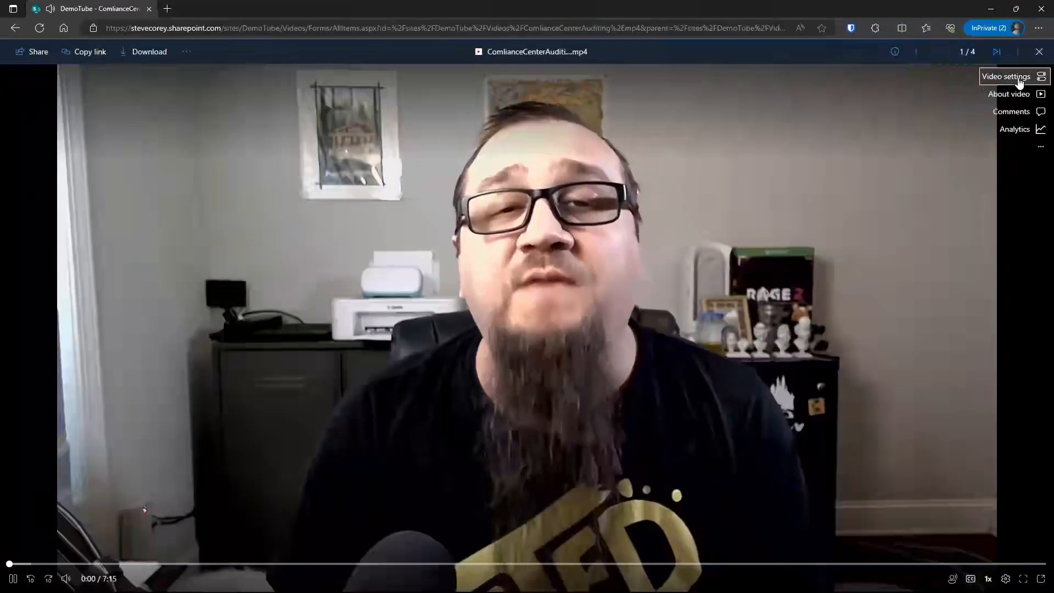
click(1019, 81)
click(772, 143)
click(761, 171)
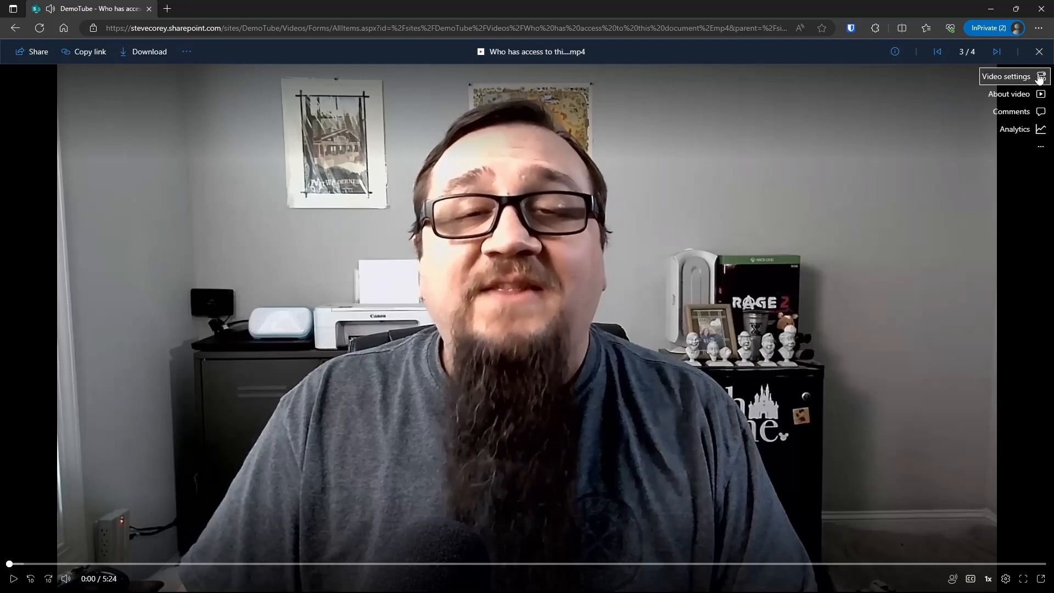
- Upload a custom thumbnail image from the OneDrive_1_8-5-2023 folder for Who has access to this document.mp4
click(1039, 79)
click(772, 143)
click(762, 171)
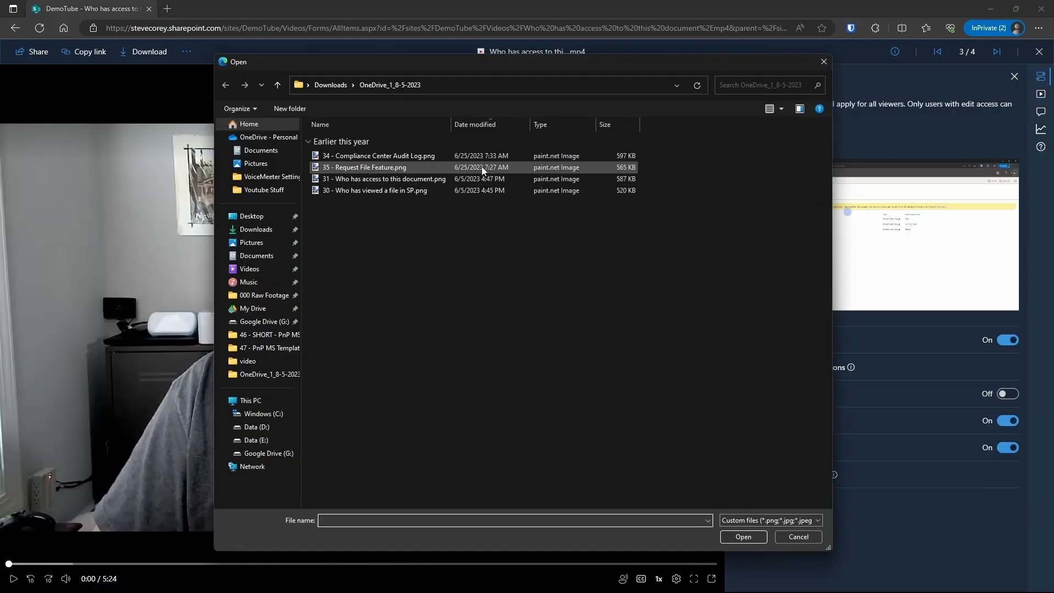
click(421, 190)
click(744, 535)
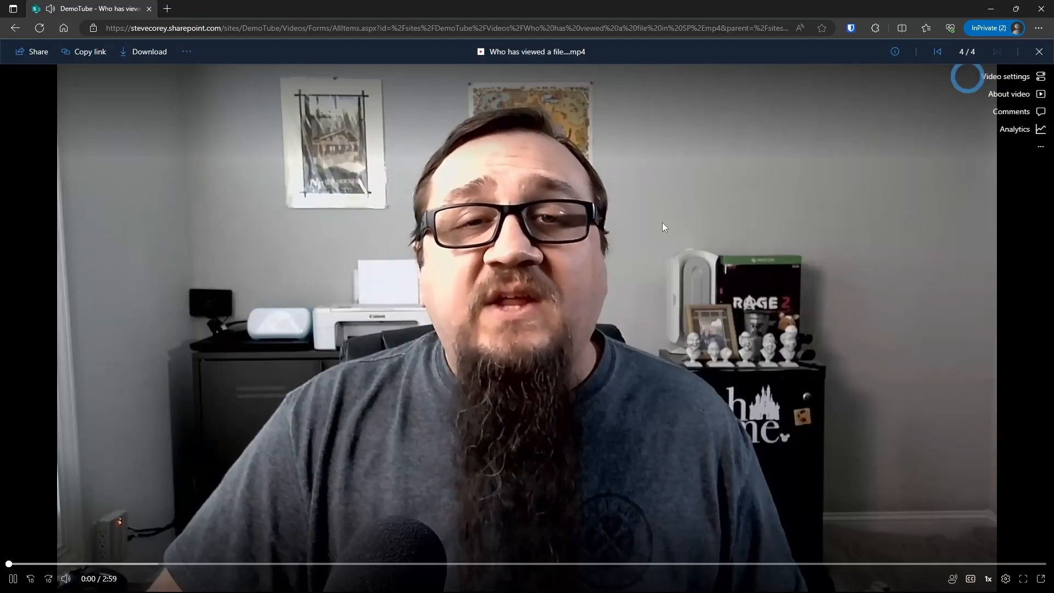
- Upload 30 - Who has viewed a file in SP.png as the custom thumbnail of Who has viewed a file in SP.mp4
click(662, 223)
click(1037, 77)
click(781, 142)
click(761, 173)
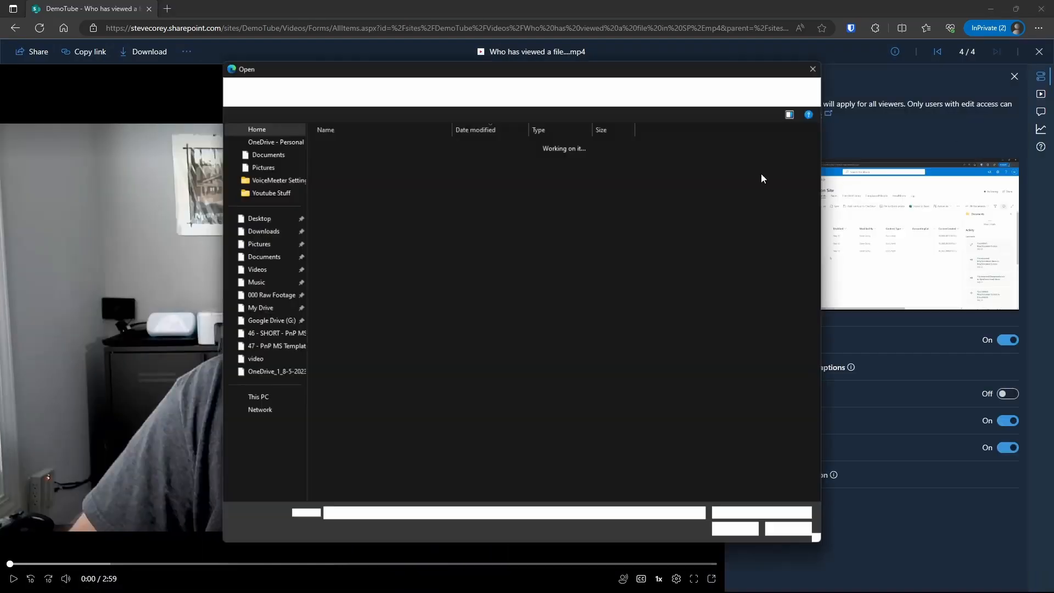
double_click(433, 192)
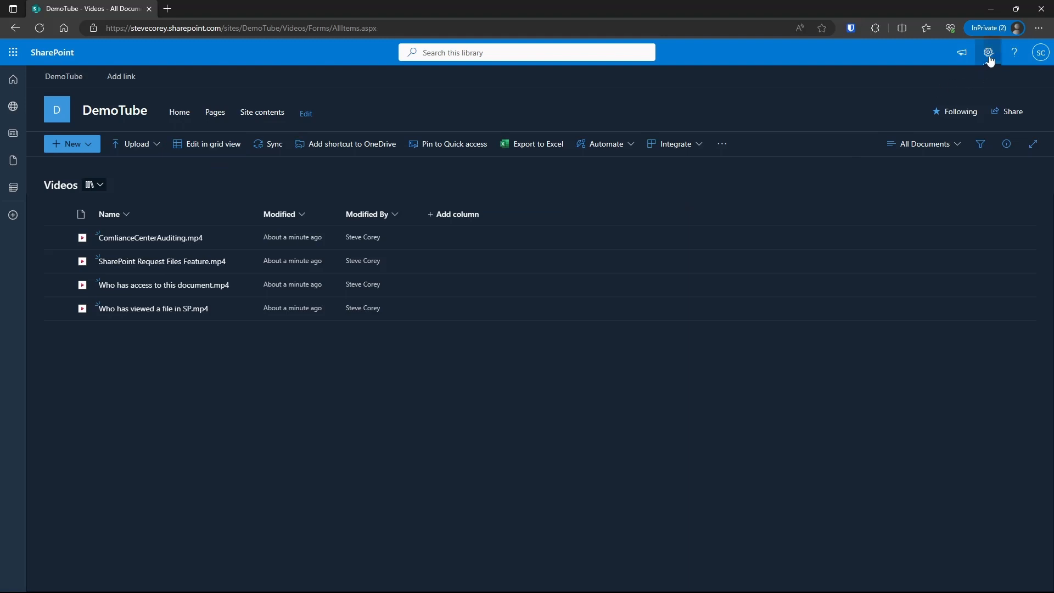
- Add the PnP Modern Search - Search Web Parts - v4 app to the DemoTube site and return to its site contents
click(987, 52)
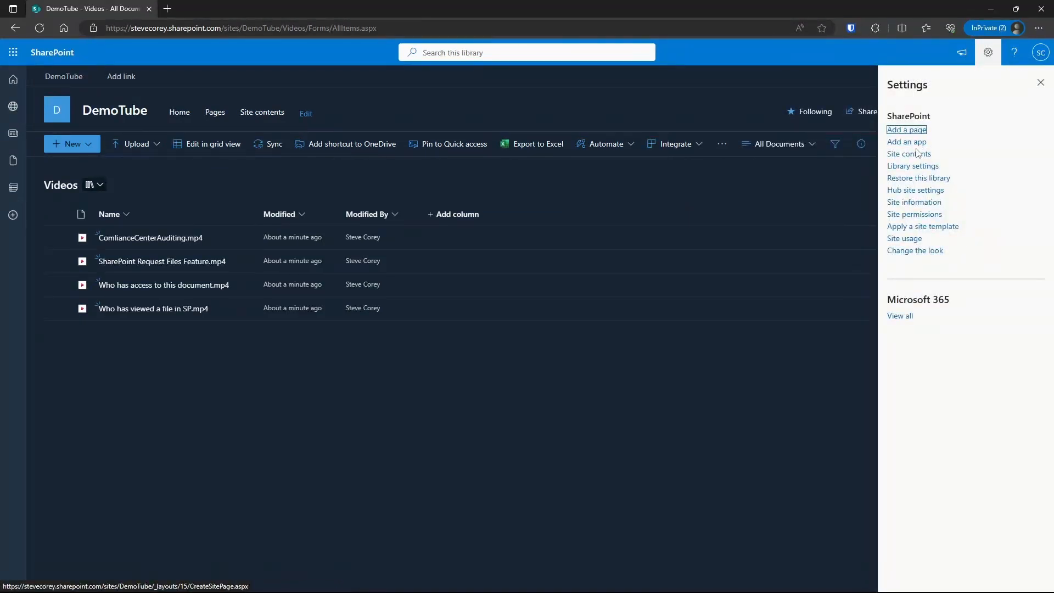
click(917, 154)
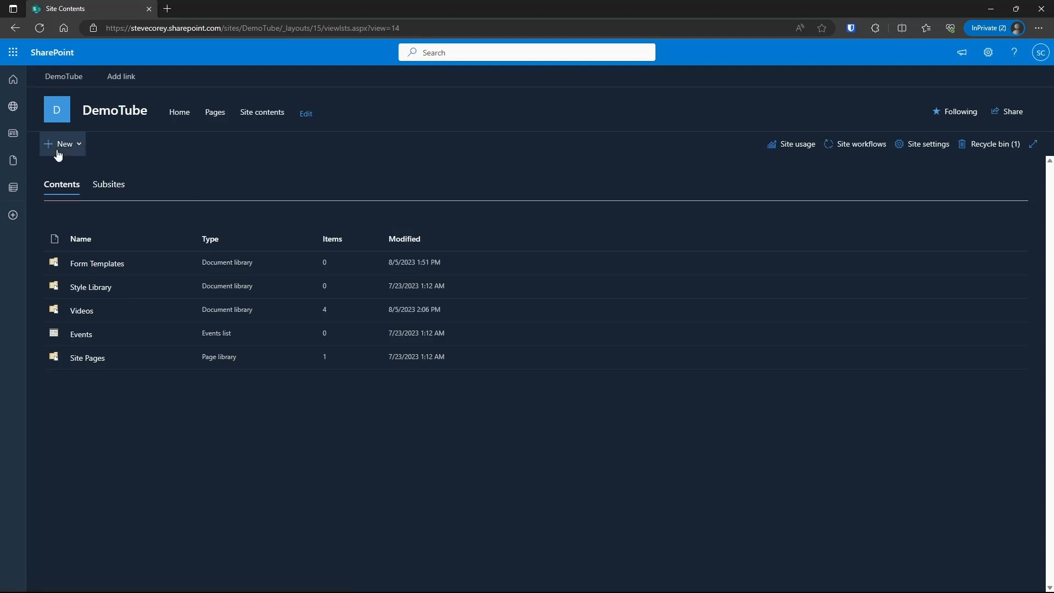
click(60, 144)
click(56, 230)
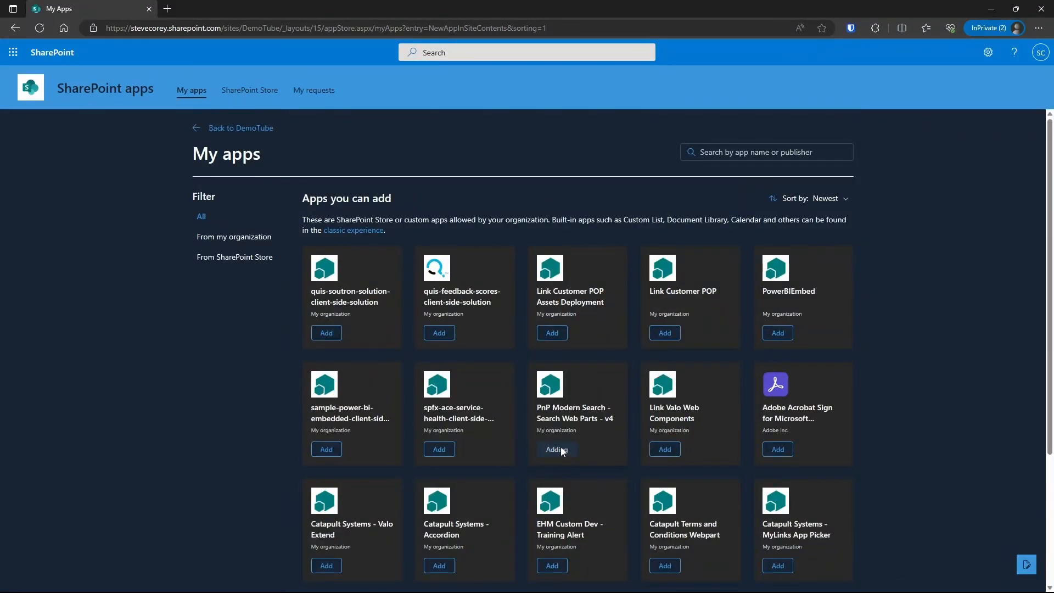
click(219, 119)
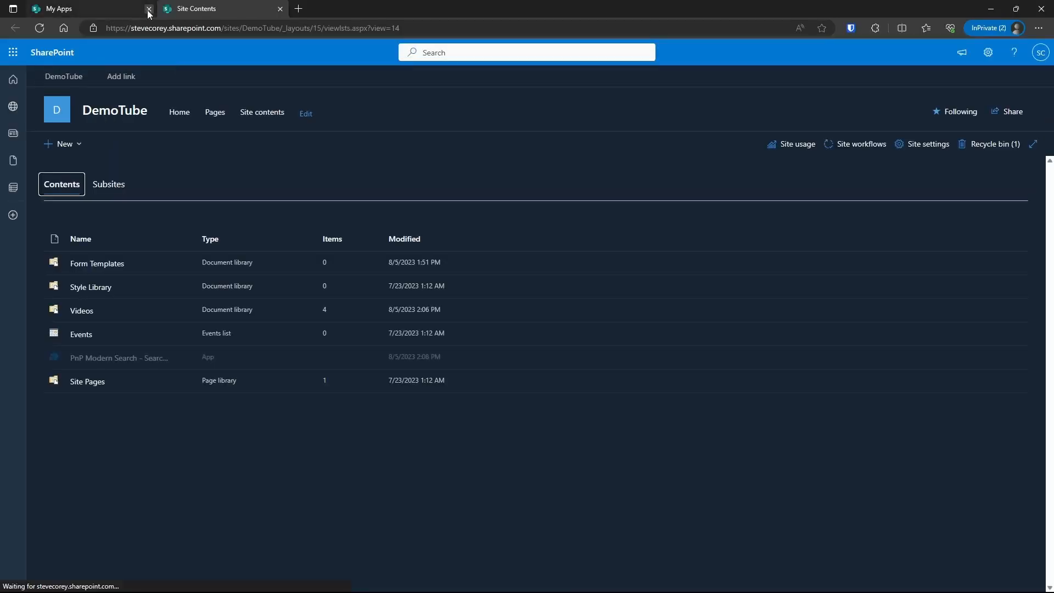
click(148, 8)
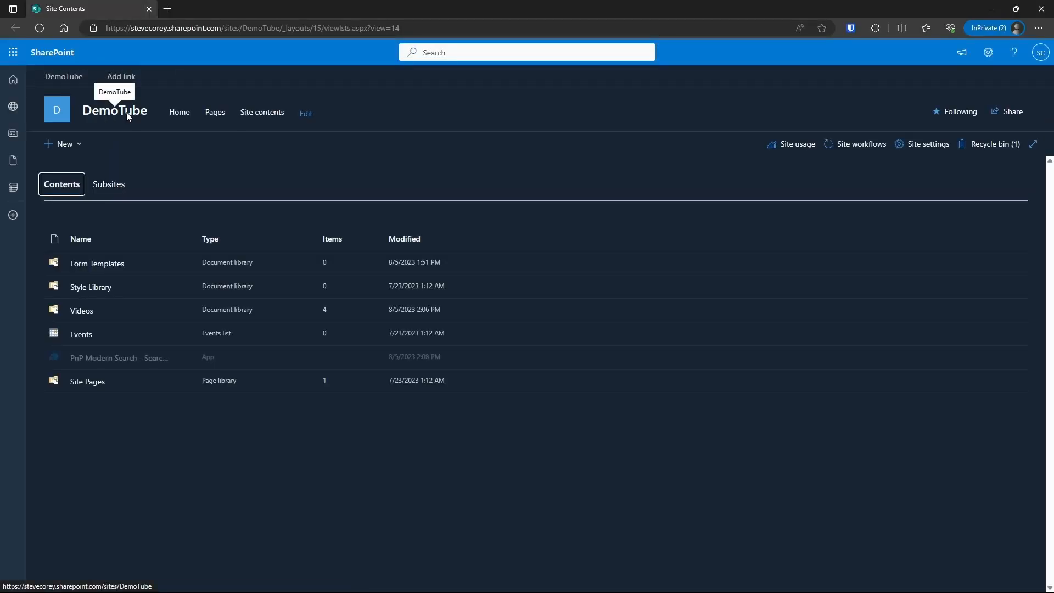
- Put the DemoTube home page in edit mode and delete all of its default sections
click(128, 116)
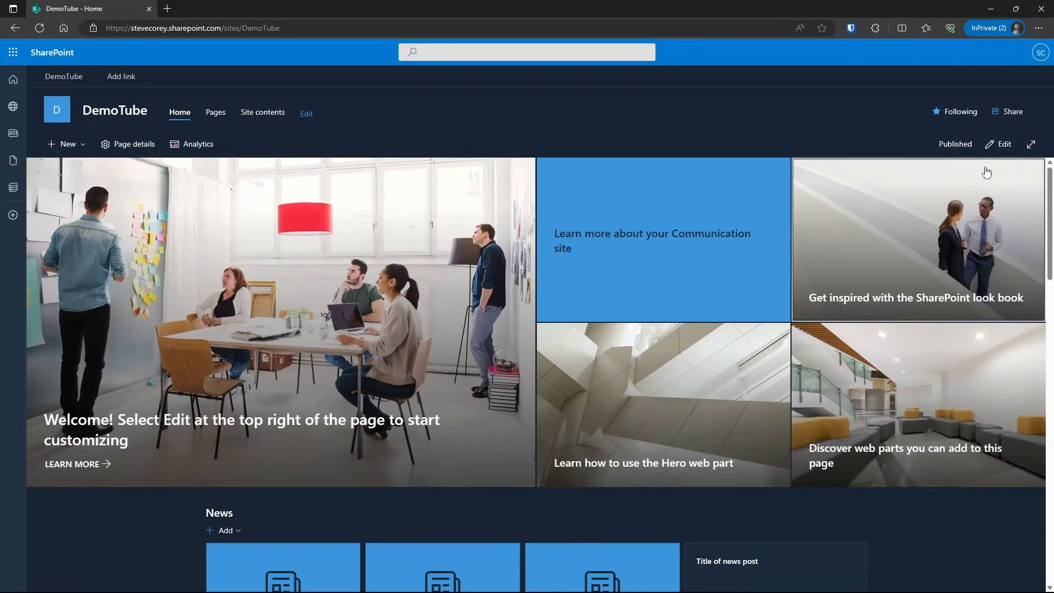
click(1008, 150)
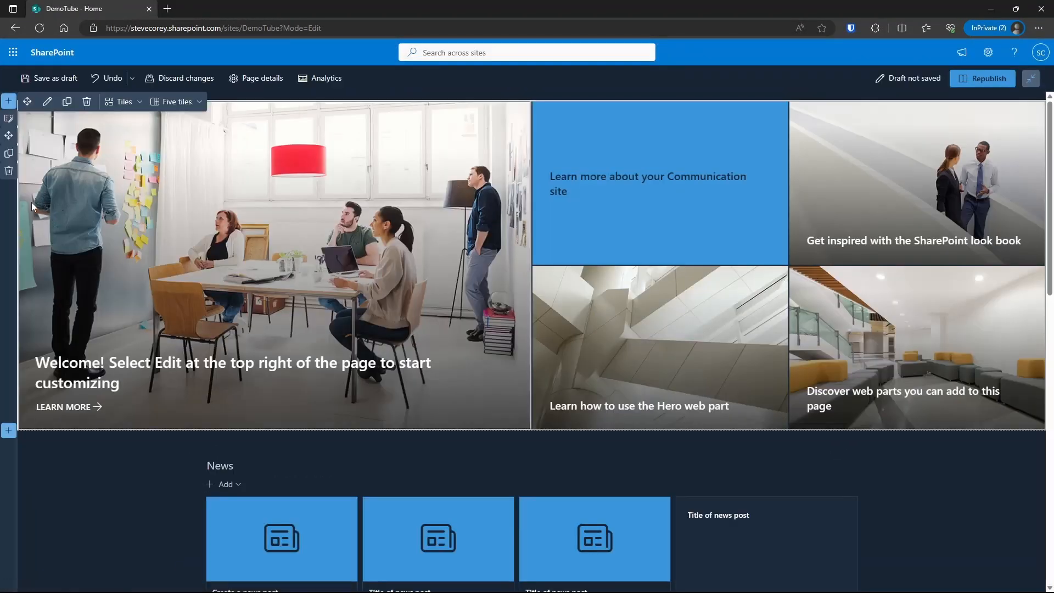
click(10, 171)
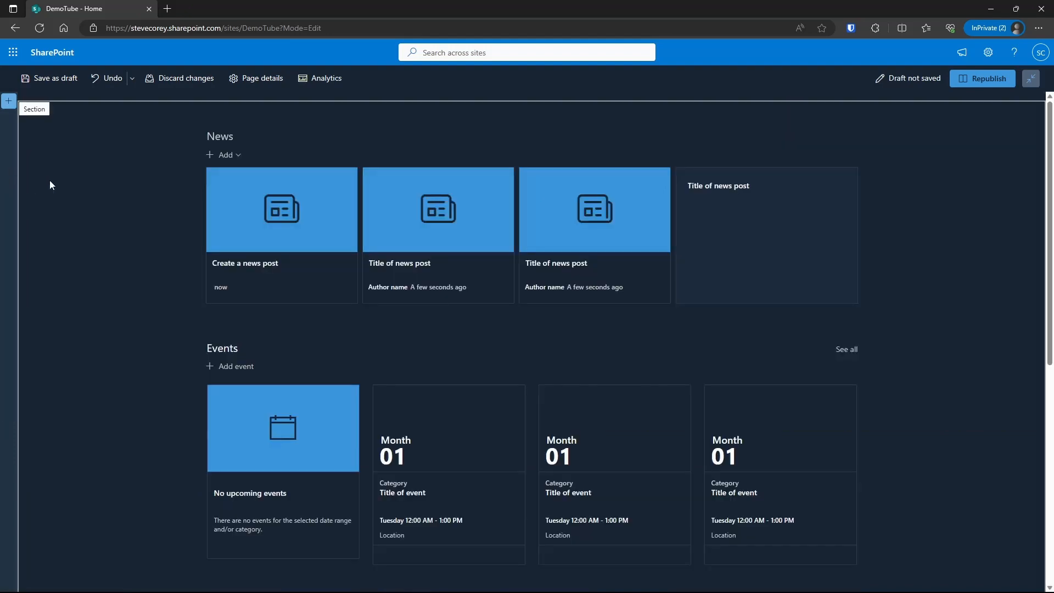
click(9, 172)
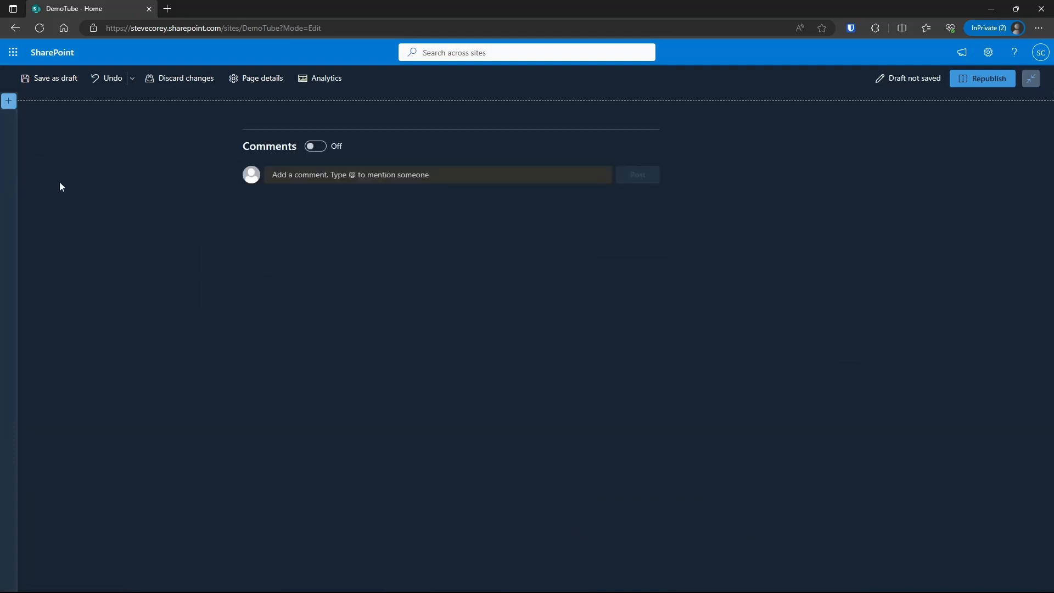
- Add a vertical section to the empty home page and place a Highlighted content web part in it
click(12, 104)
click(51, 233)
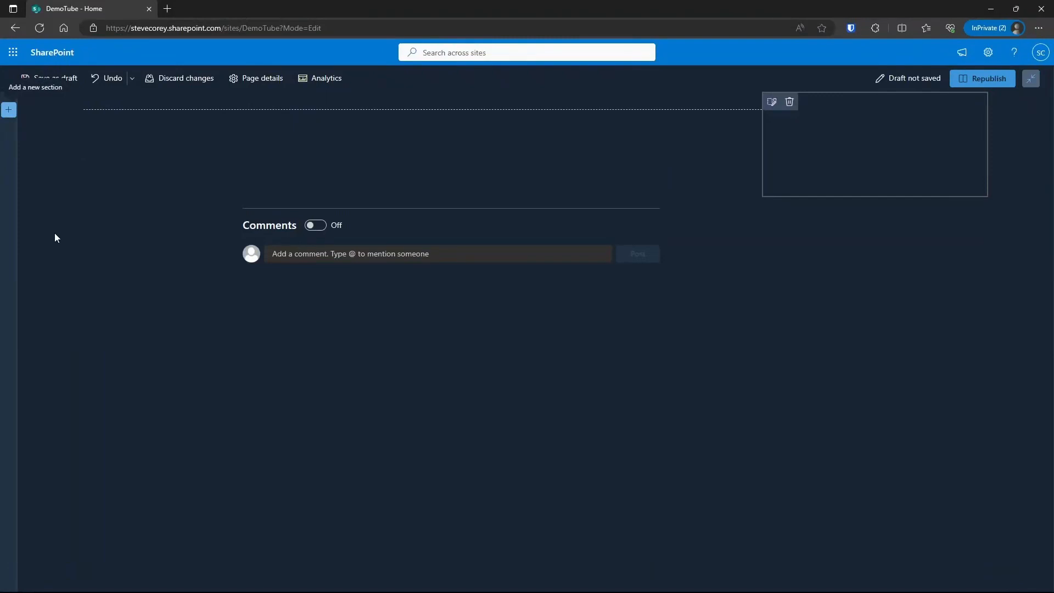
mouse_move(875, 121)
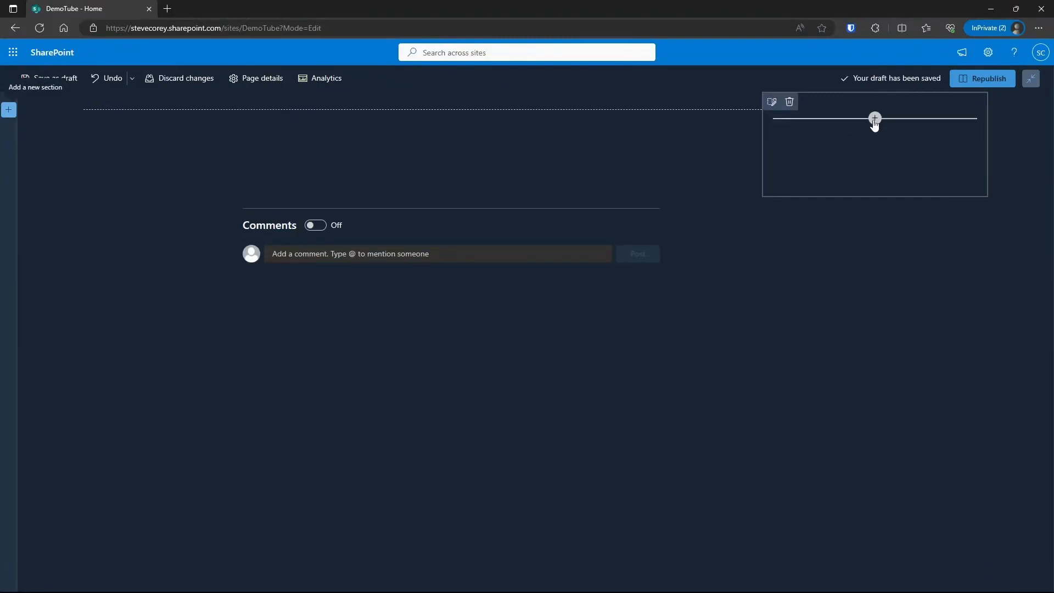
click(875, 118)
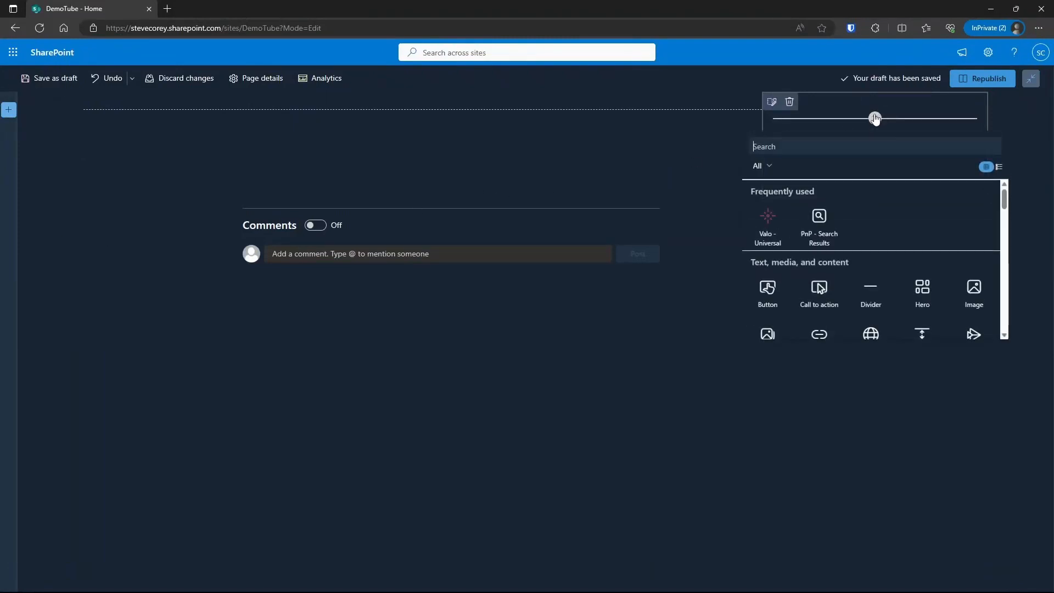
text(hi)
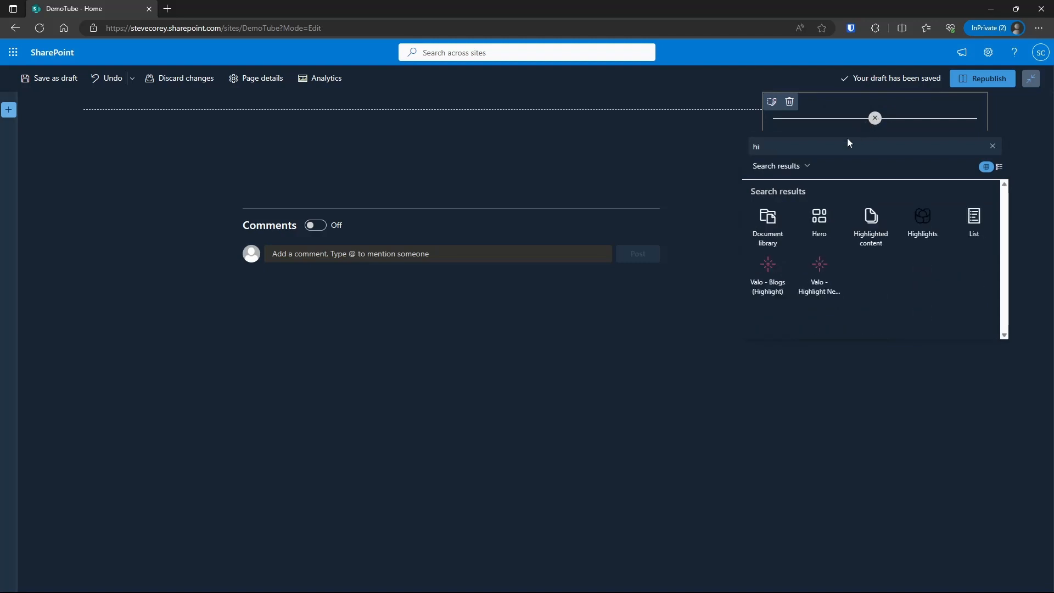
click(862, 230)
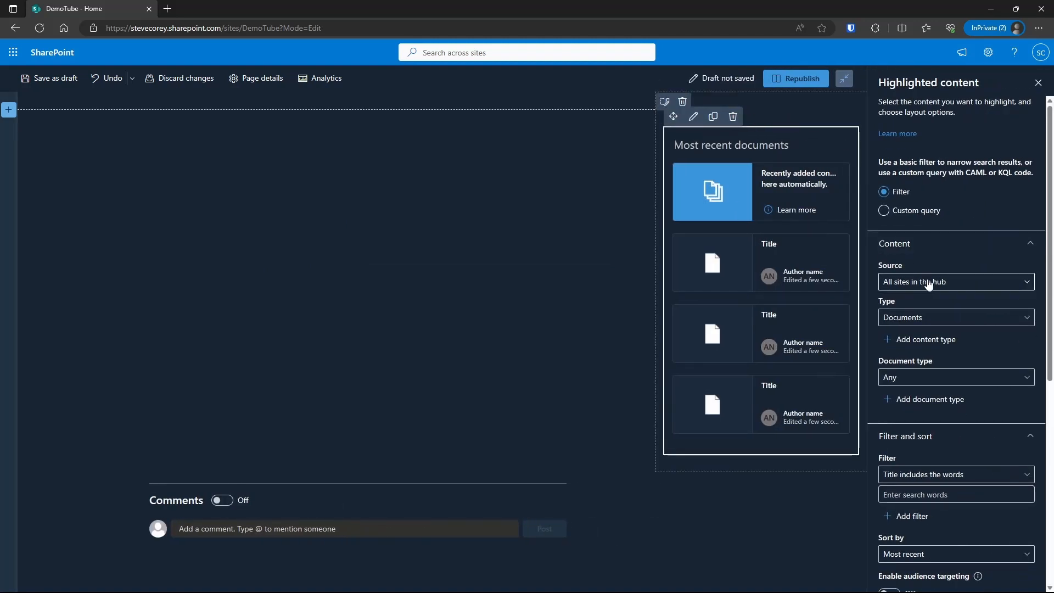
- Set the Highlighted content web part to show content of type Videos and review its remaining filter settings
click(935, 325)
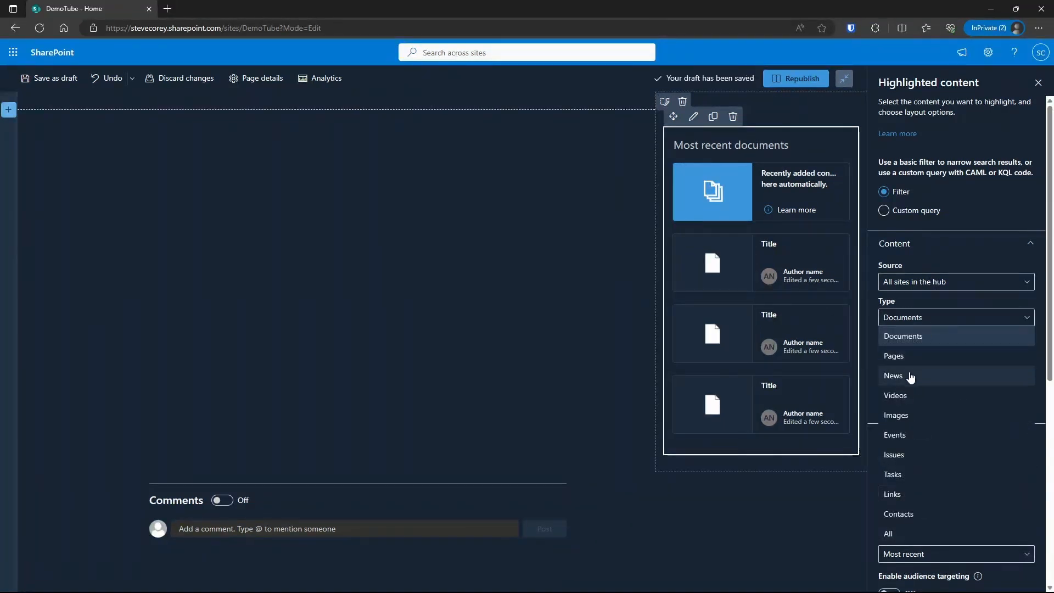
click(905, 395)
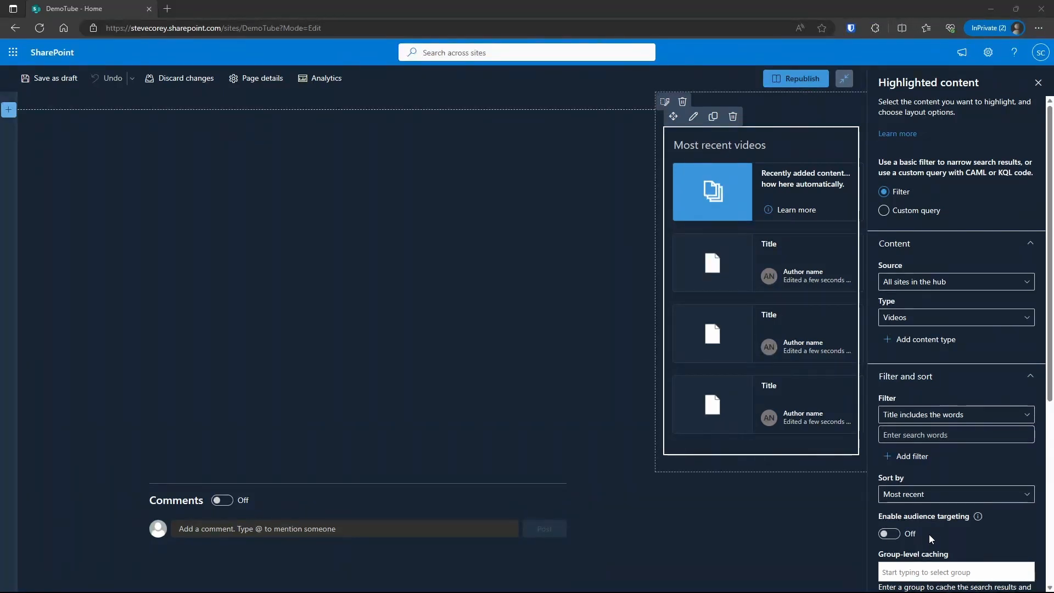
scroll(926, 534, down, 2)
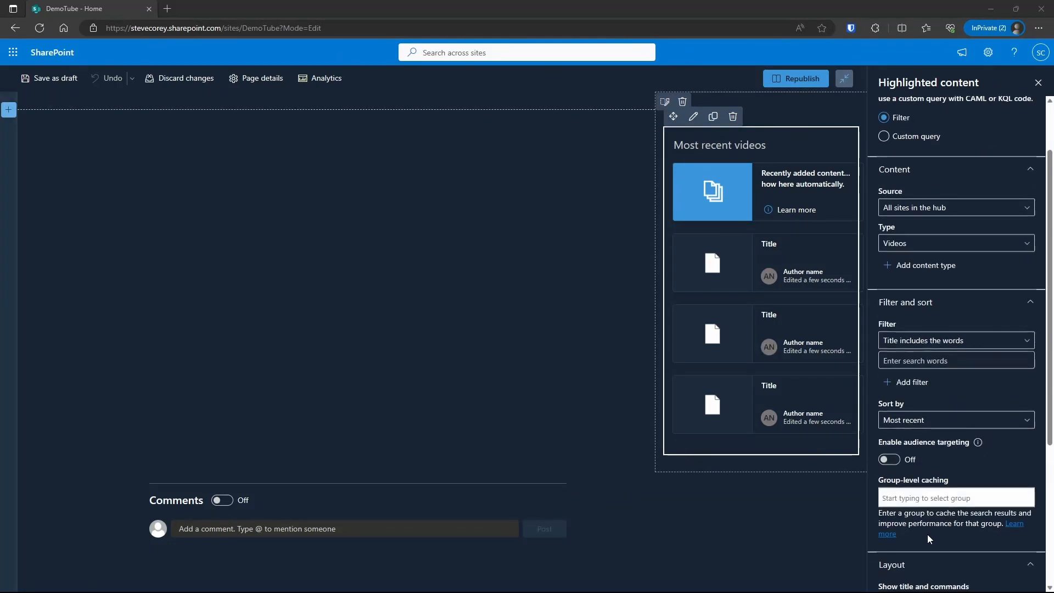
- Add a second Highlighted content web part below the first one in the vertical section
click(760, 463)
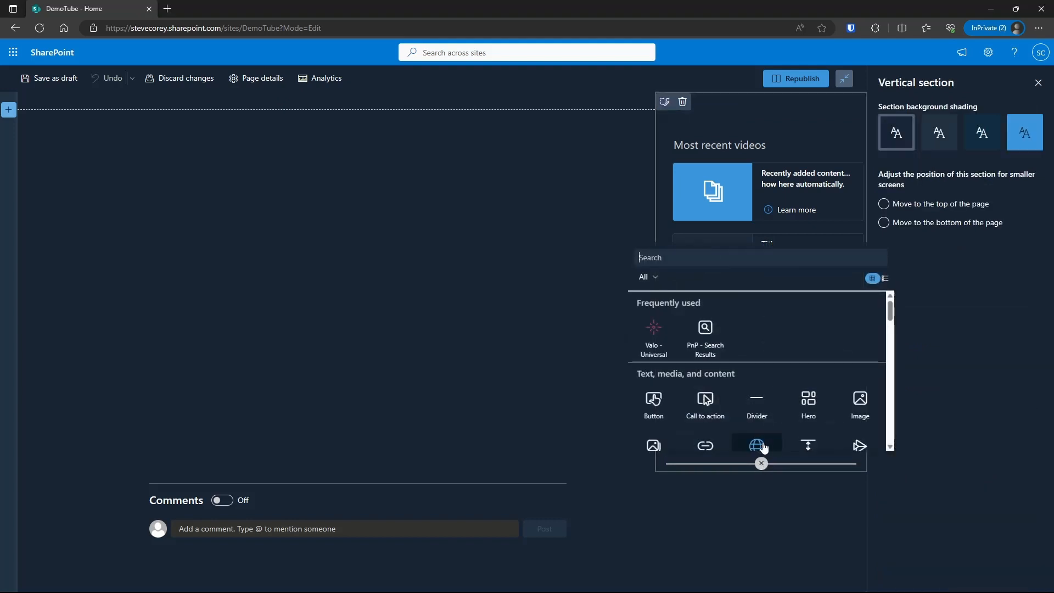
text(hi)
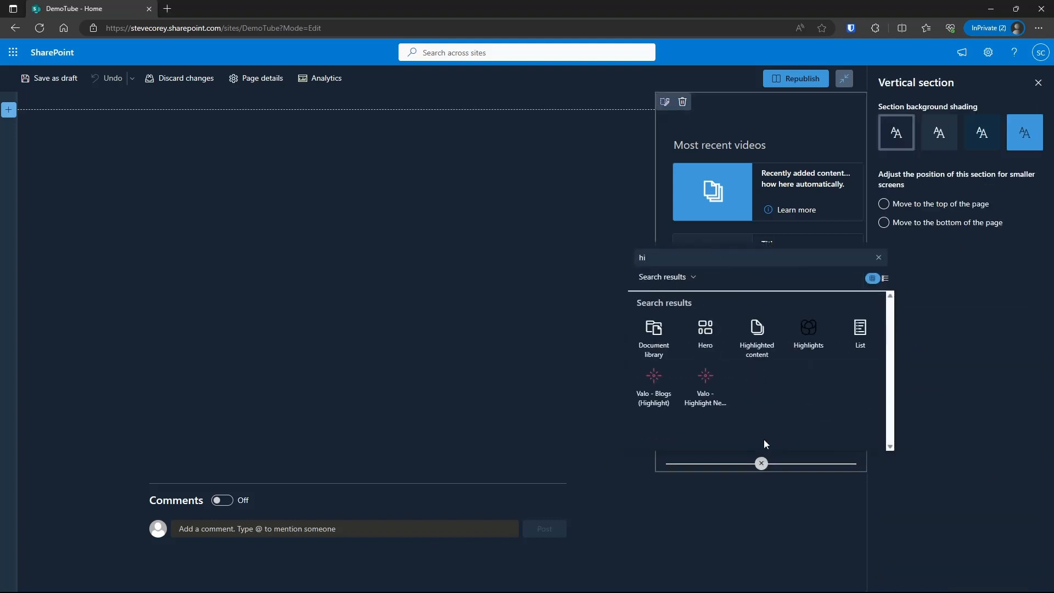
click(759, 338)
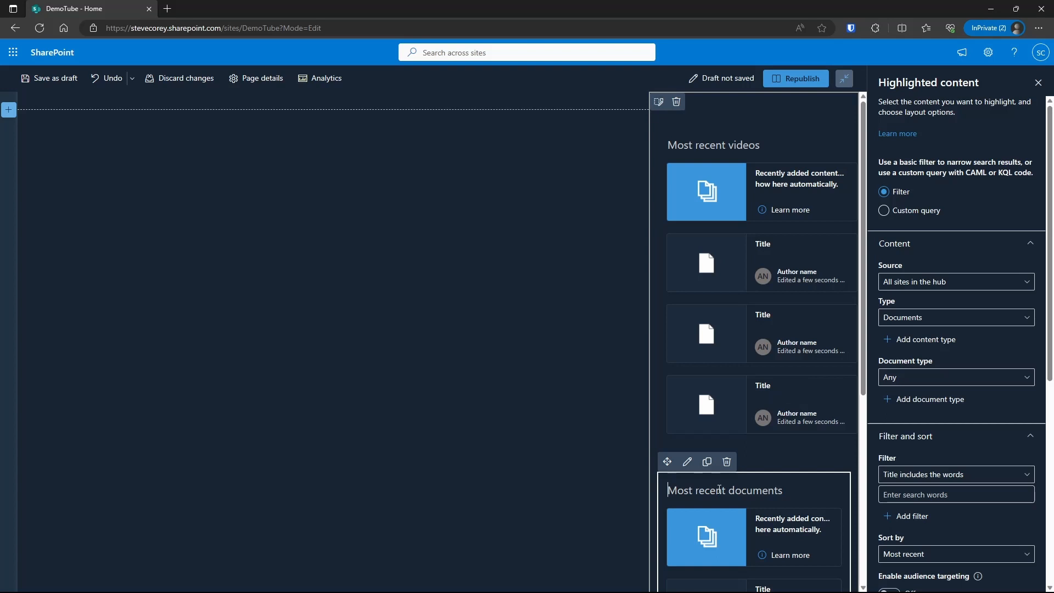
- Title the second Highlighted content web part "Trending Videos" and set its content type to Videos
text(Trending V)
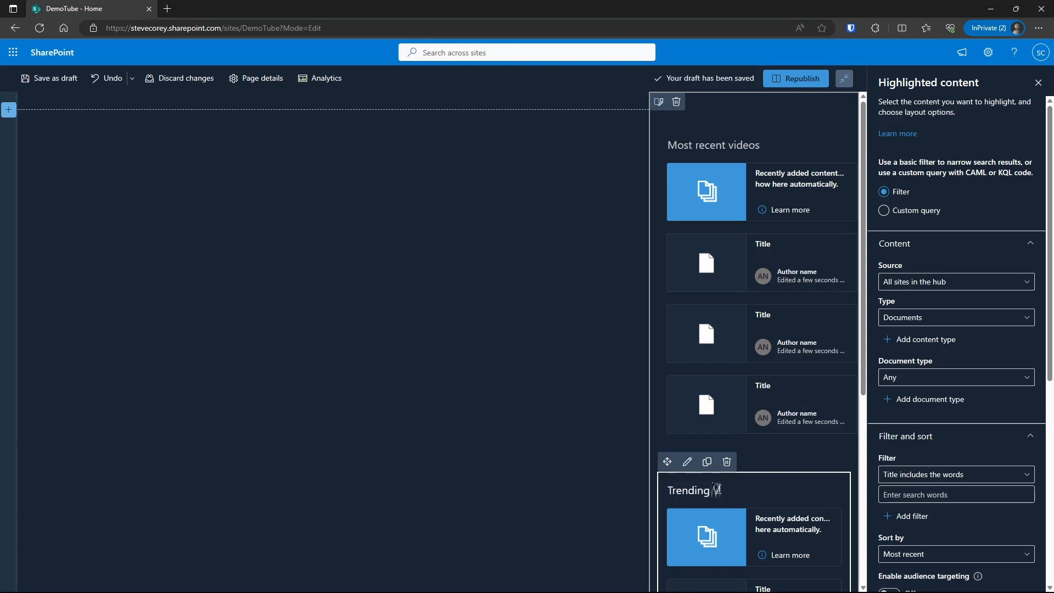
text(ideos)
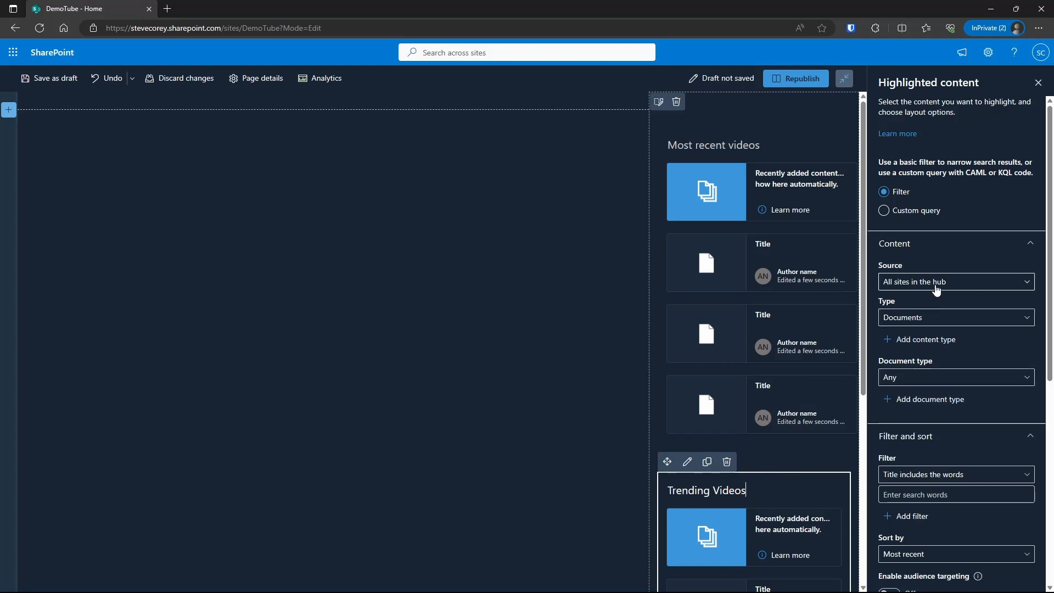
click(932, 318)
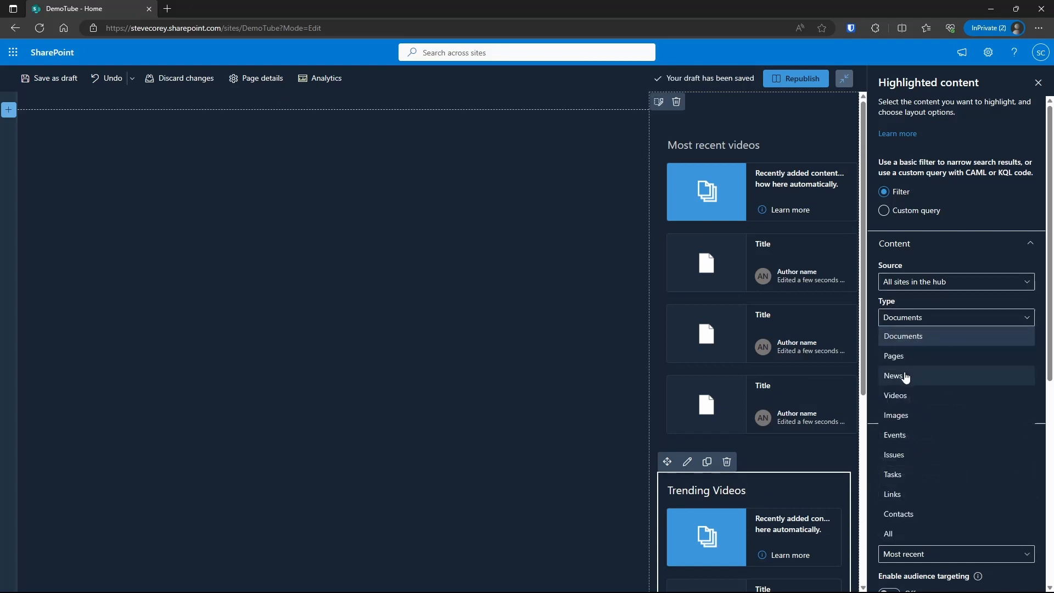
click(900, 395)
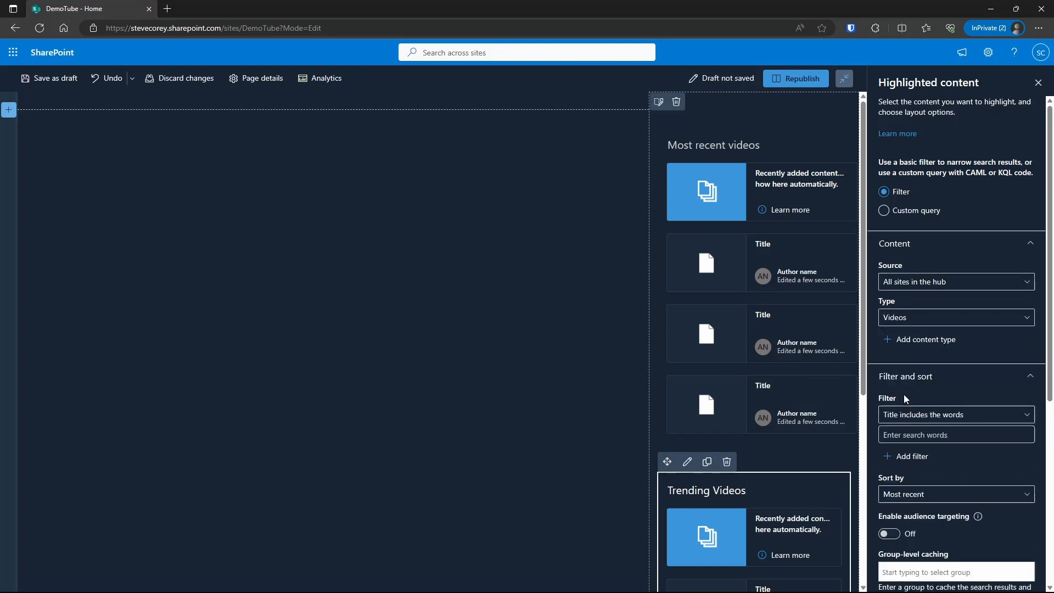
- Sort the Trending Videos web part by Trending and republish the home page
click(973, 497)
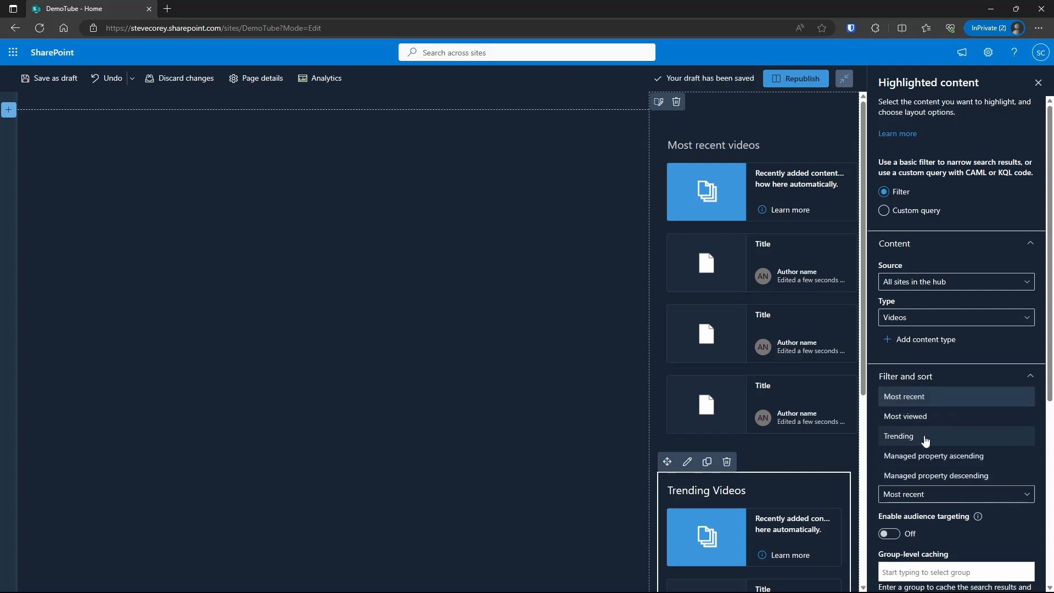
click(926, 439)
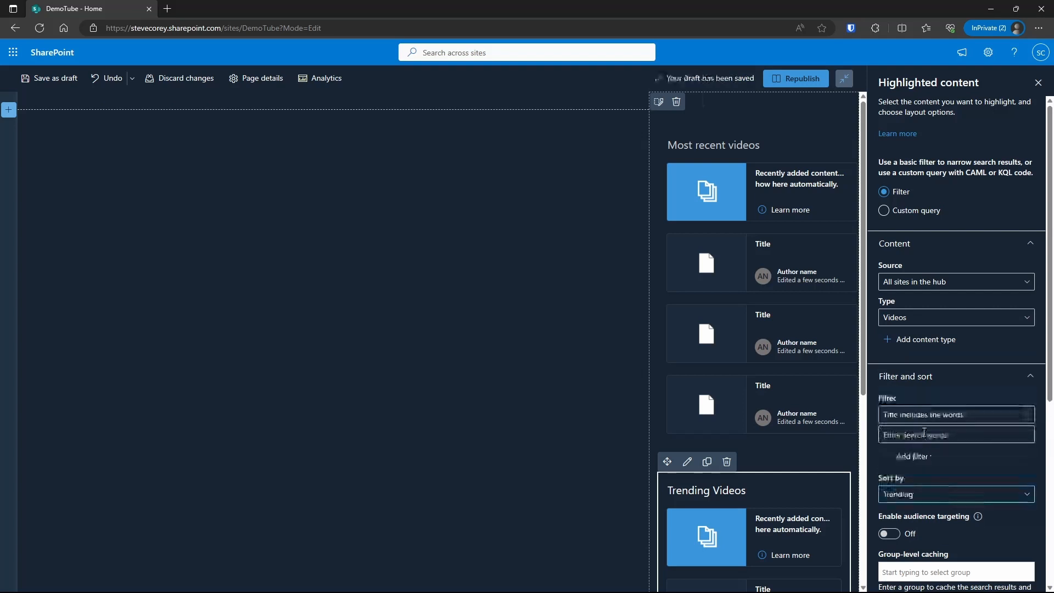
click(798, 80)
click(752, 306)
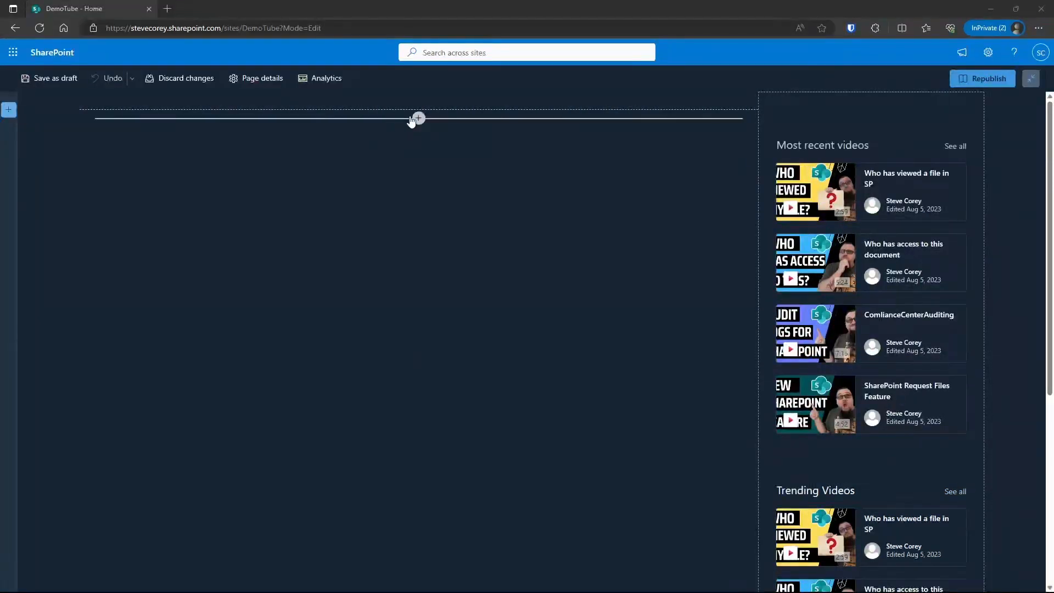
- Add a PnP - Search Box web part to the main section, with a PnP - Search Results web part below it
click(419, 122)
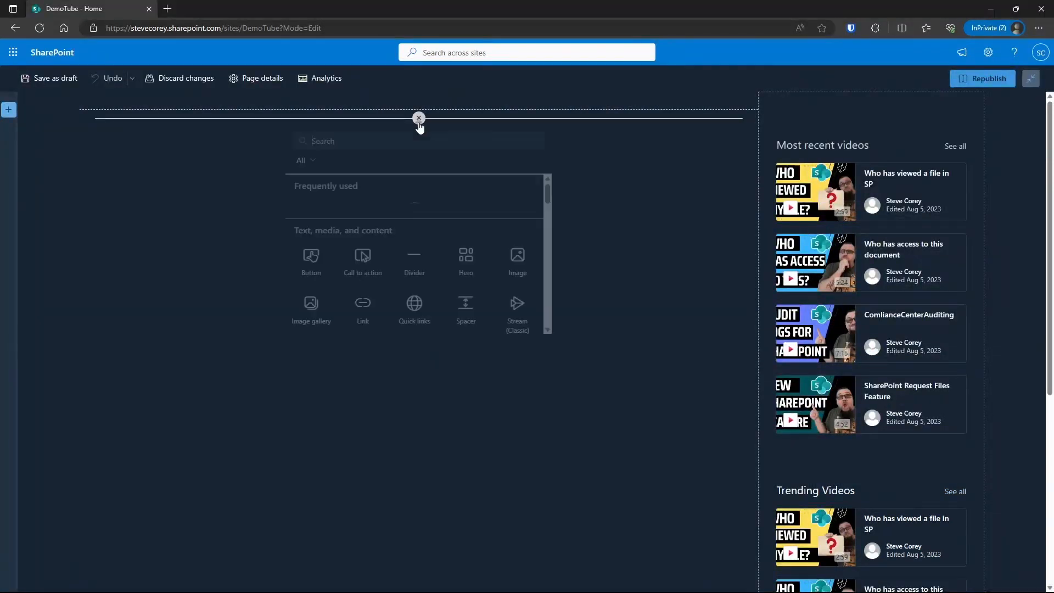
text(pnp)
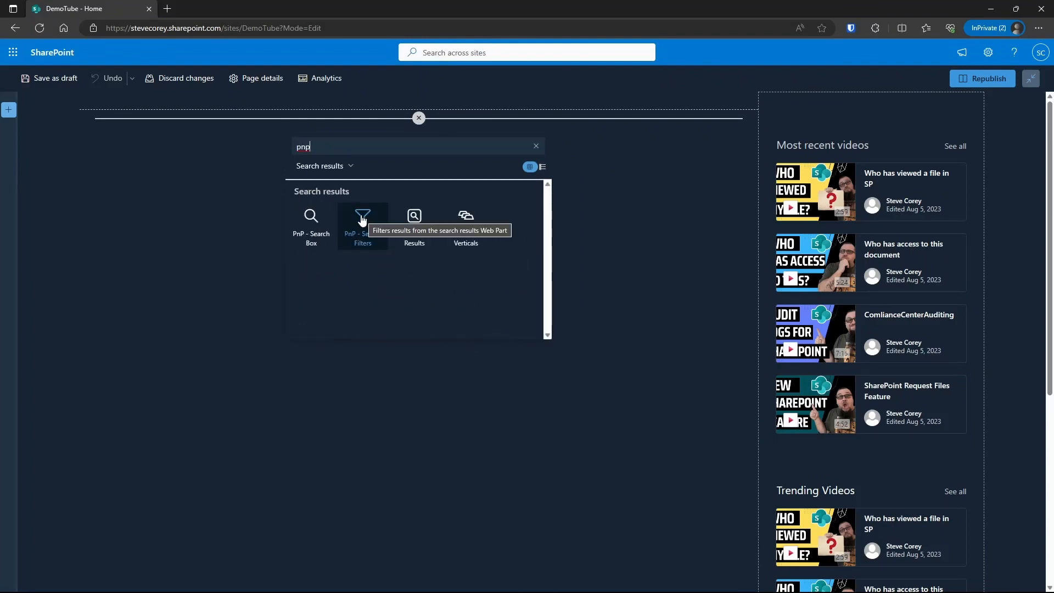
click(362, 218)
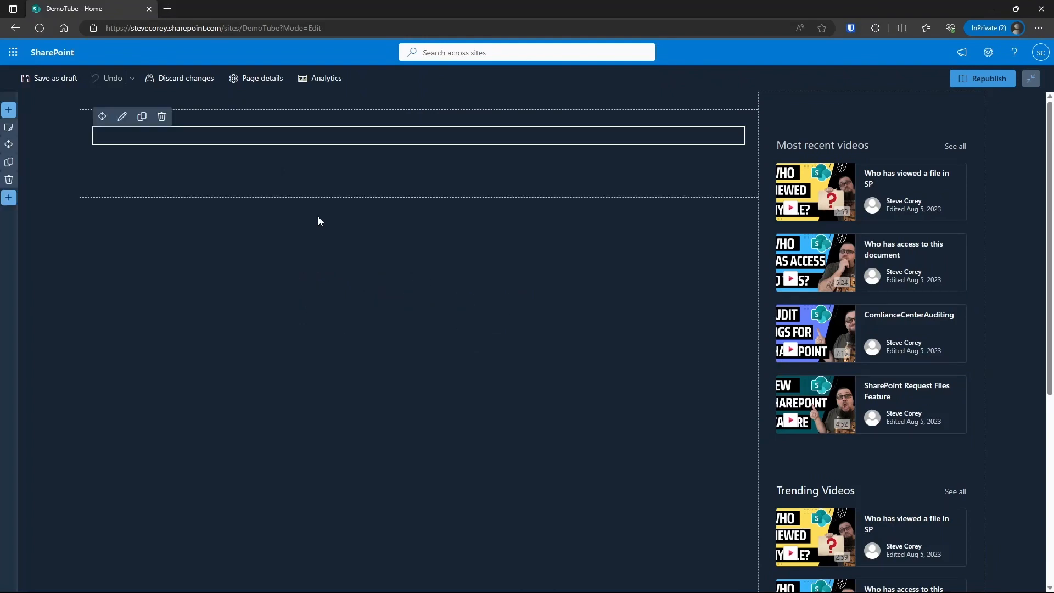
click(419, 172)
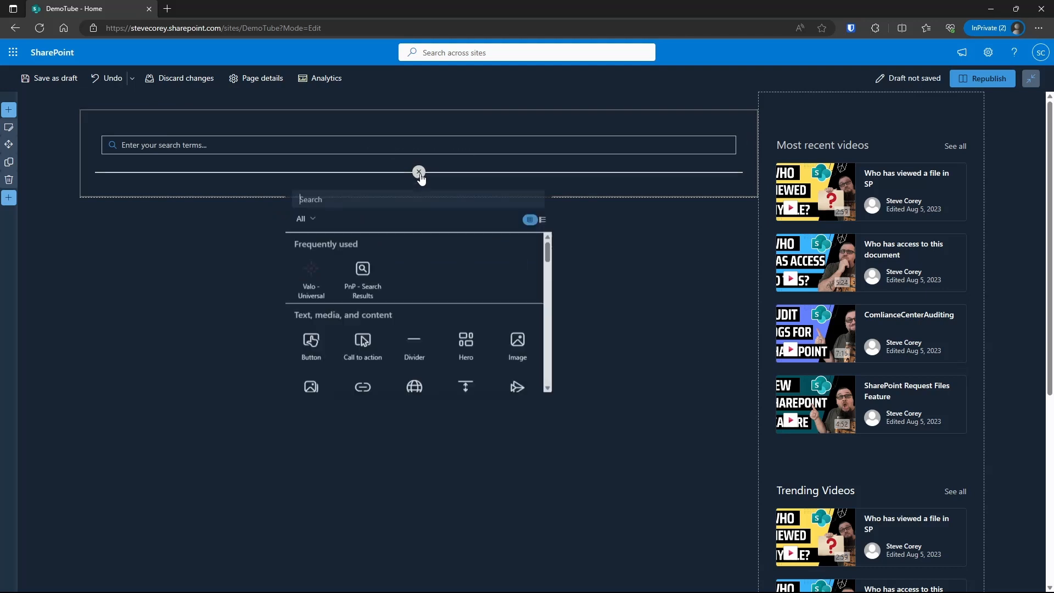
click(360, 268)
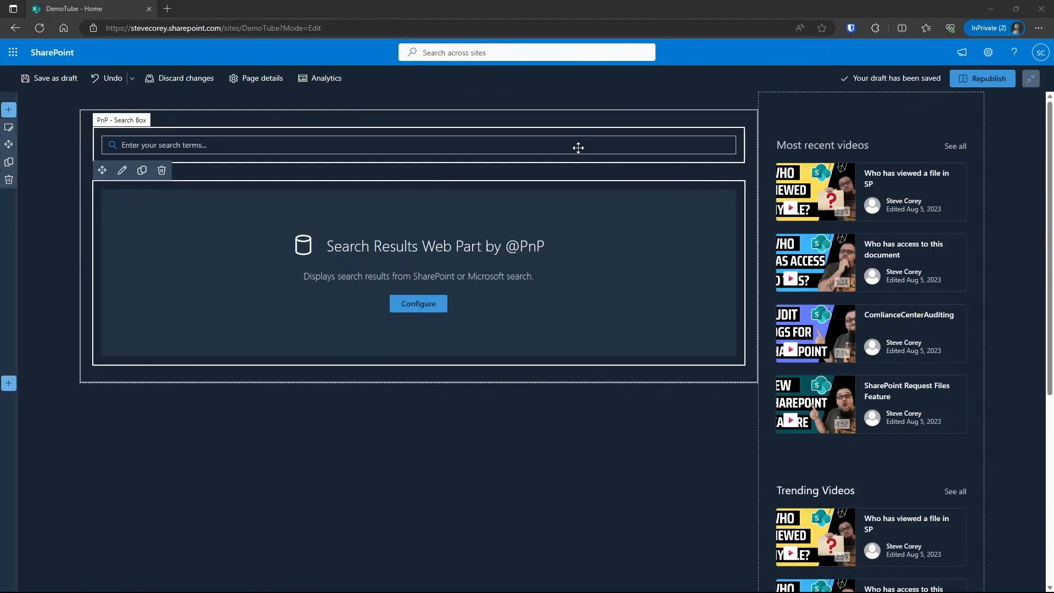
- Open the PnP - Search Results web part's settings and choose SharePoint Search as its data source
click(578, 148)
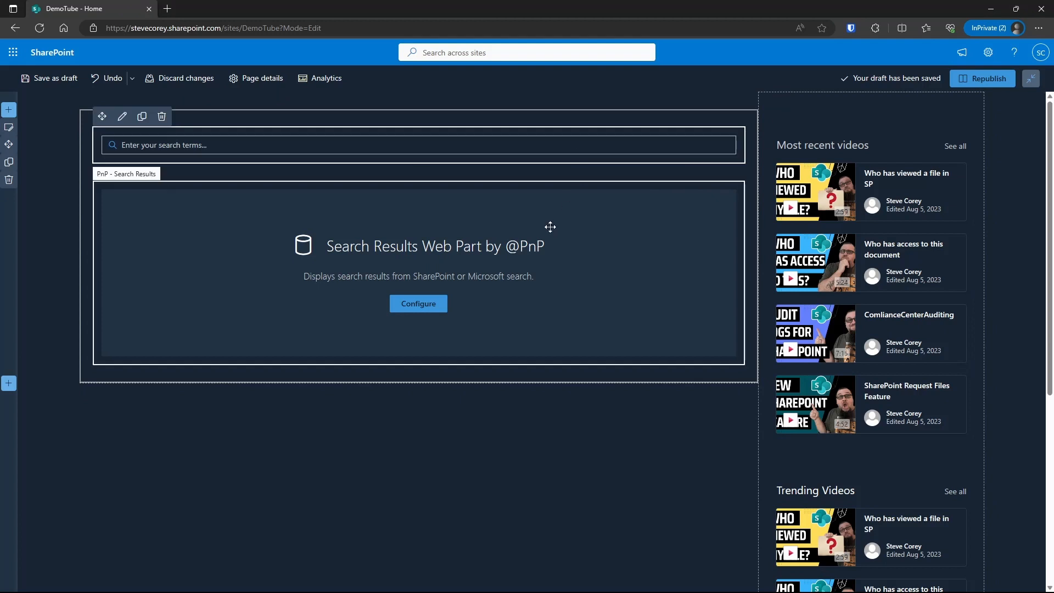
click(200, 193)
click(121, 170)
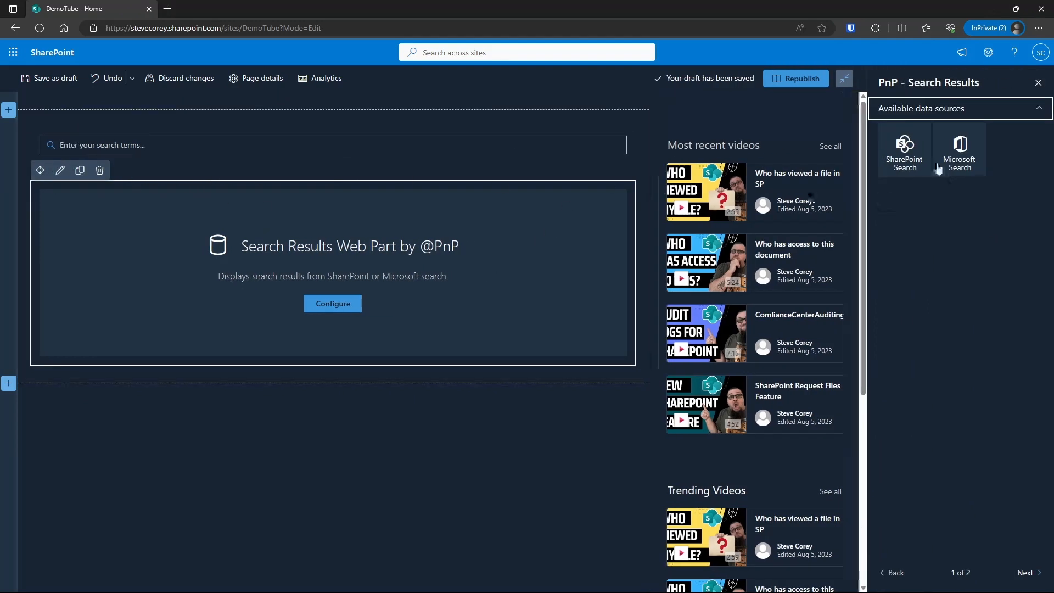
click(904, 148)
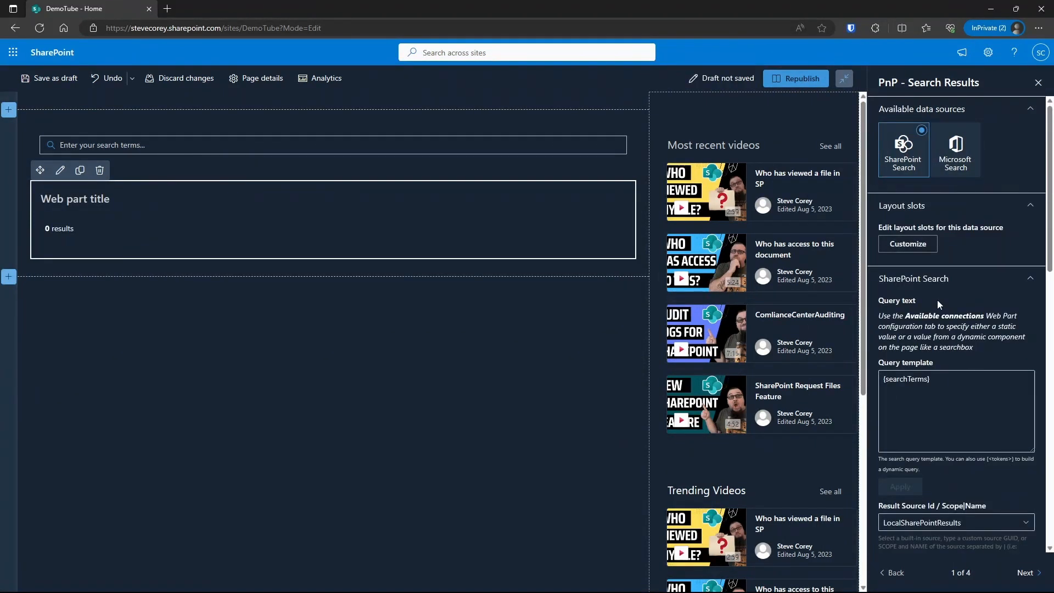
- Enable input query text in Search Results as a dynamic value from the PnP - Search Box's Search query, with default value *
click(1024, 572)
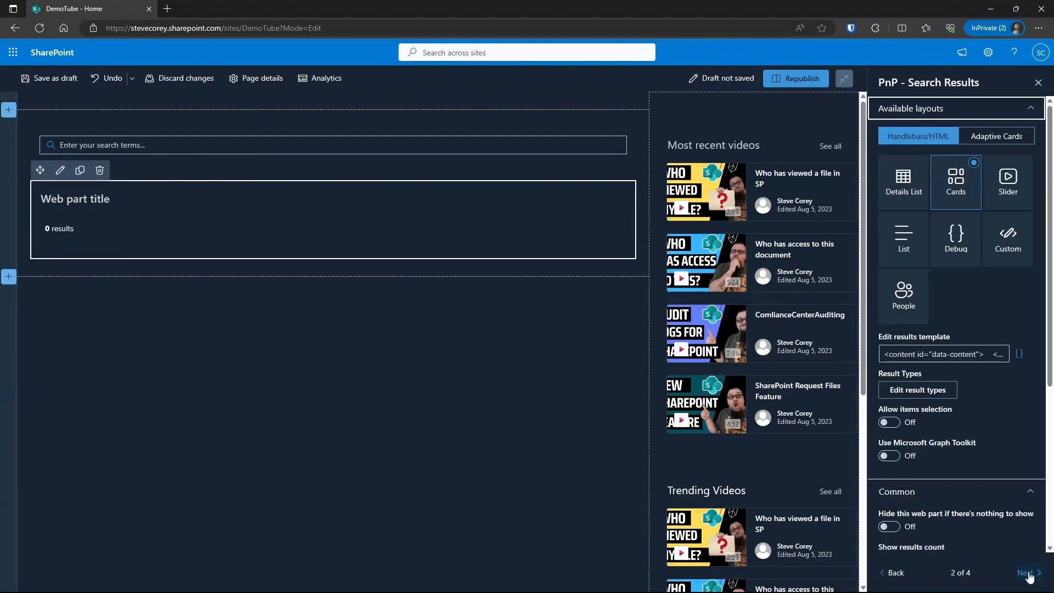
click(1028, 574)
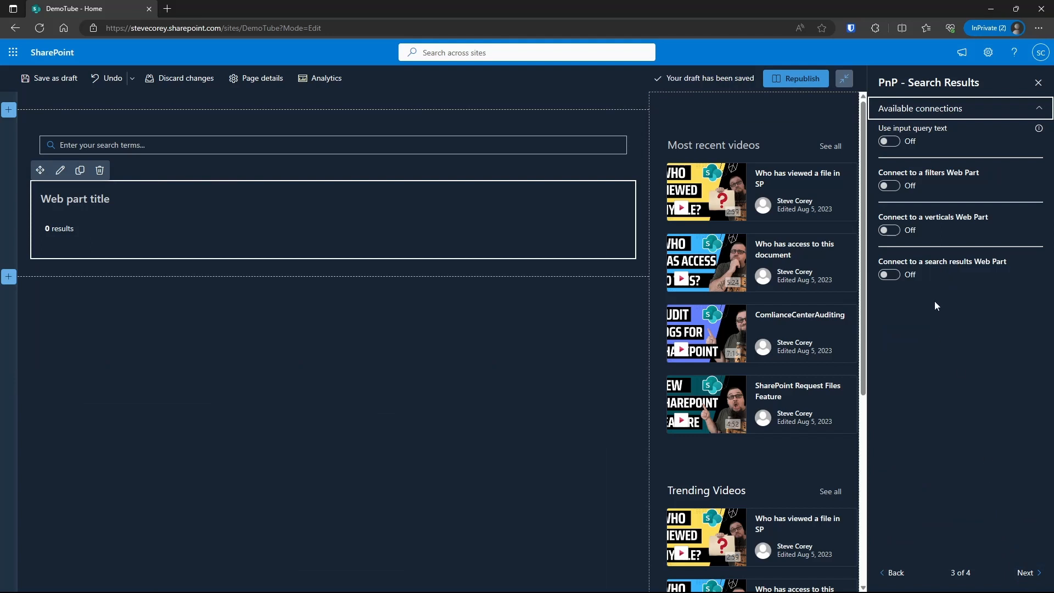
click(889, 141)
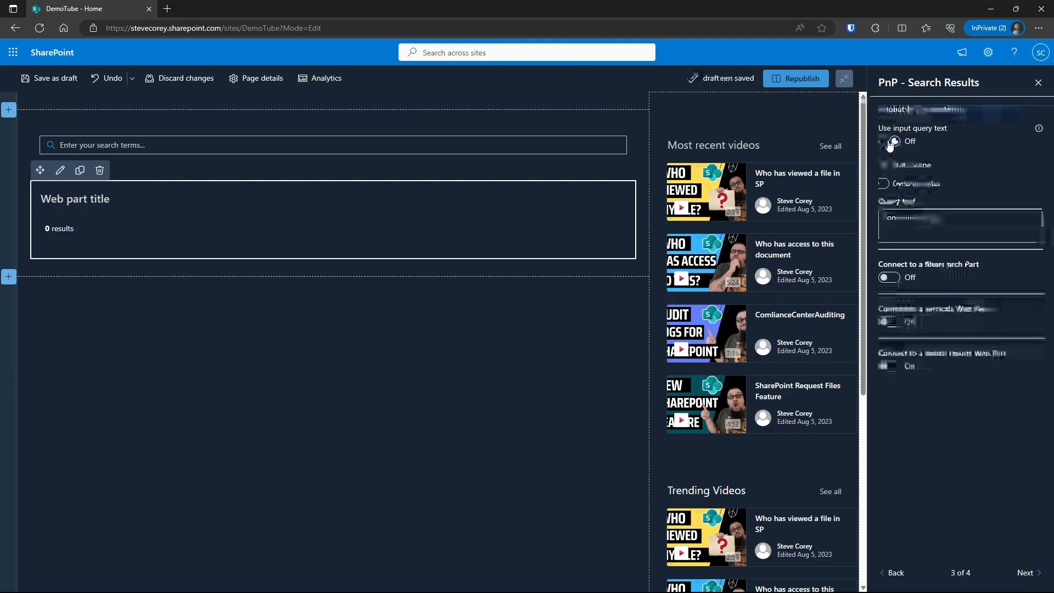
click(920, 186)
click(915, 224)
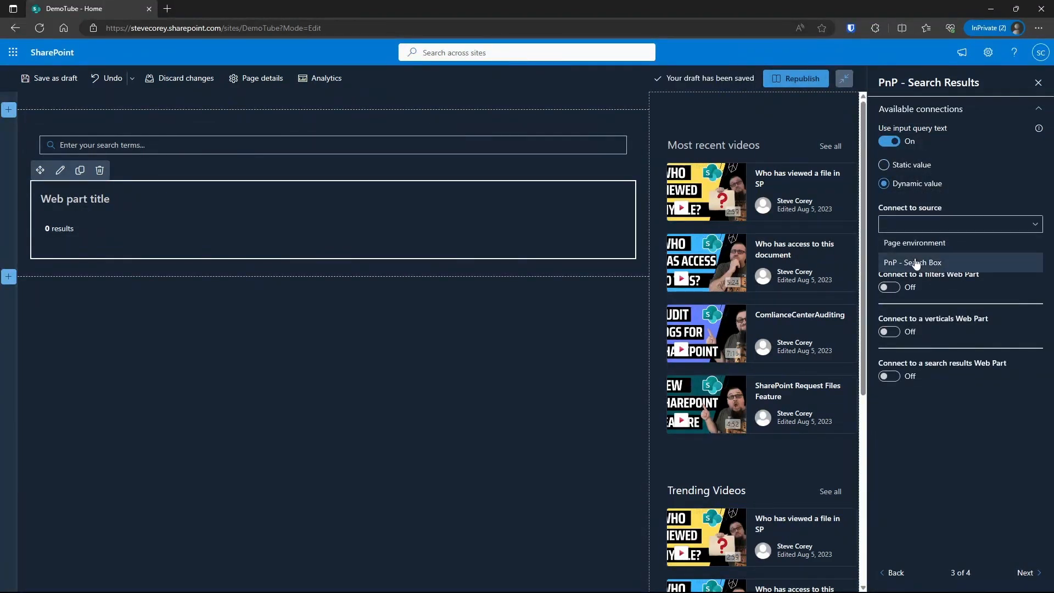
click(916, 262)
click(915, 263)
click(913, 275)
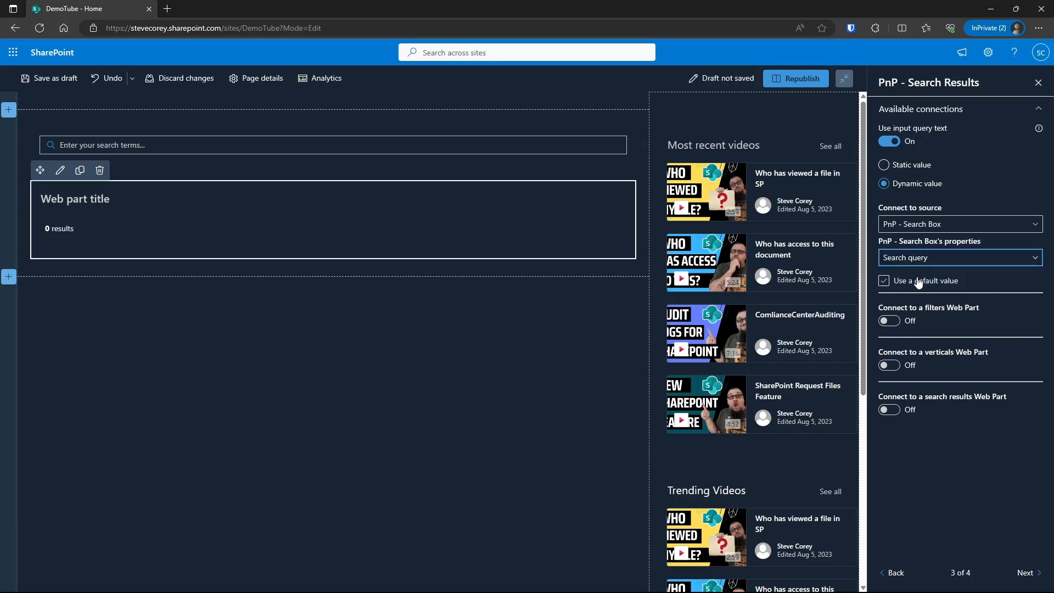
click(905, 280)
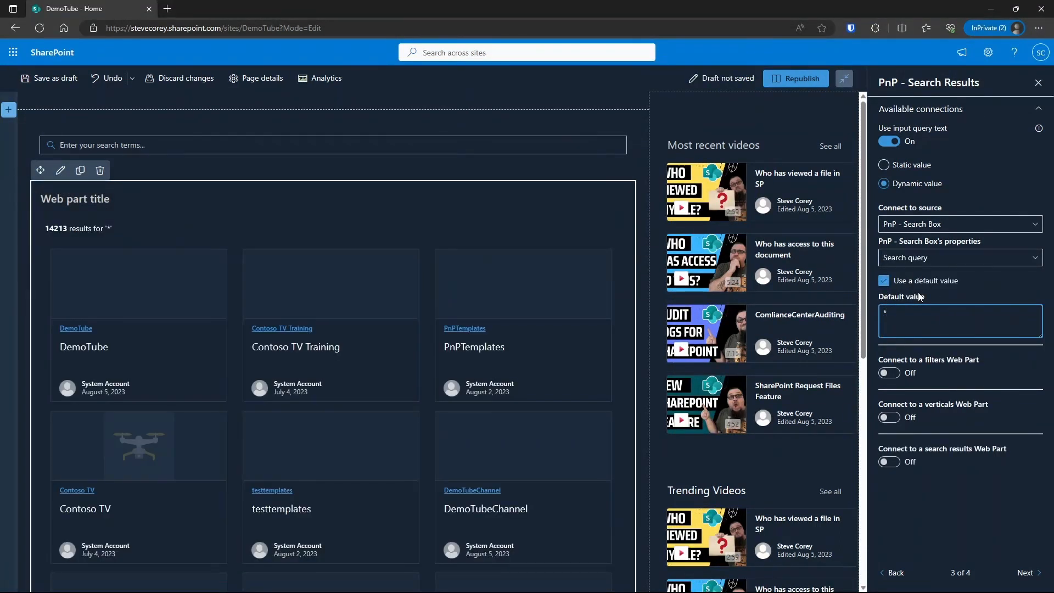
click(896, 573)
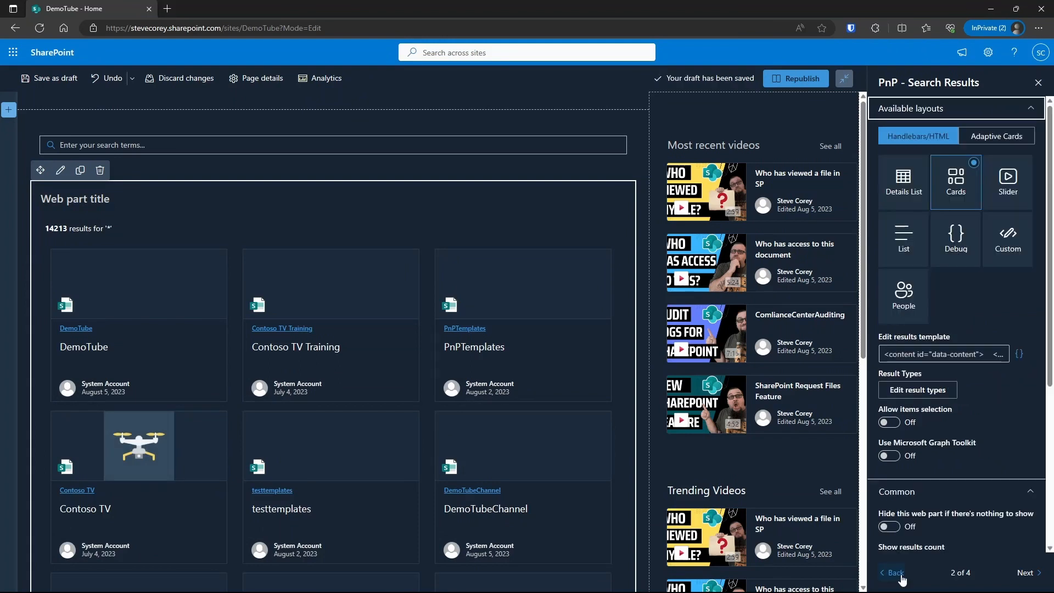
click(901, 576)
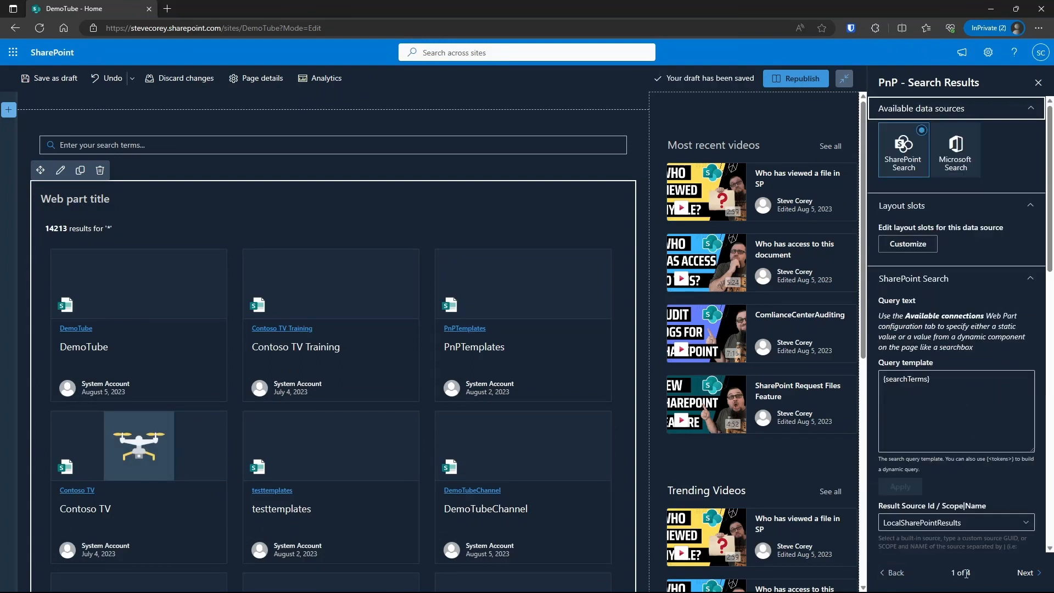
click(954, 412)
key(ctrl+a)
key(ctrl+v)
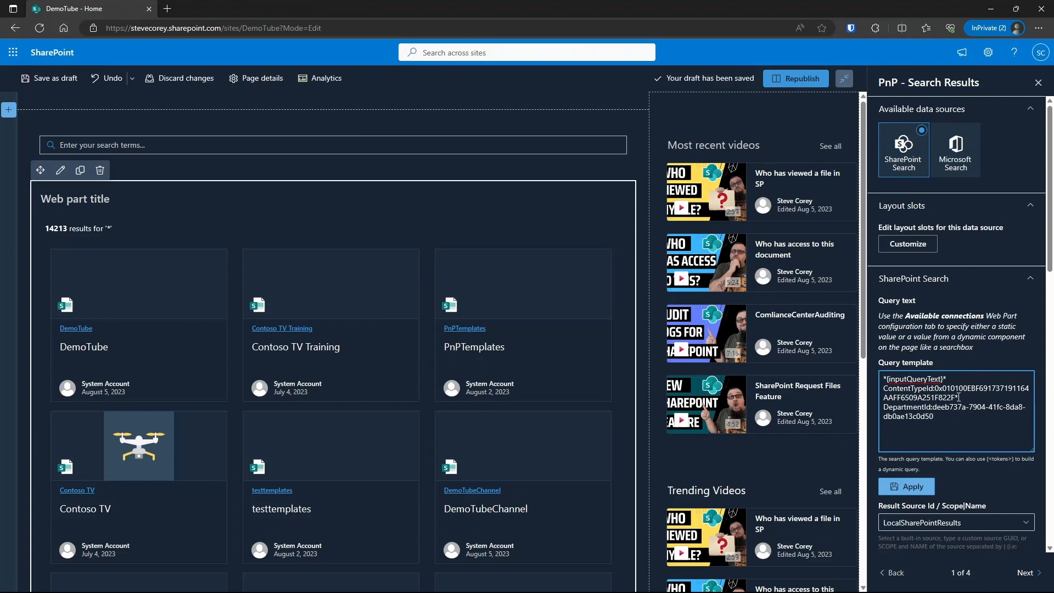
click(809, 80)
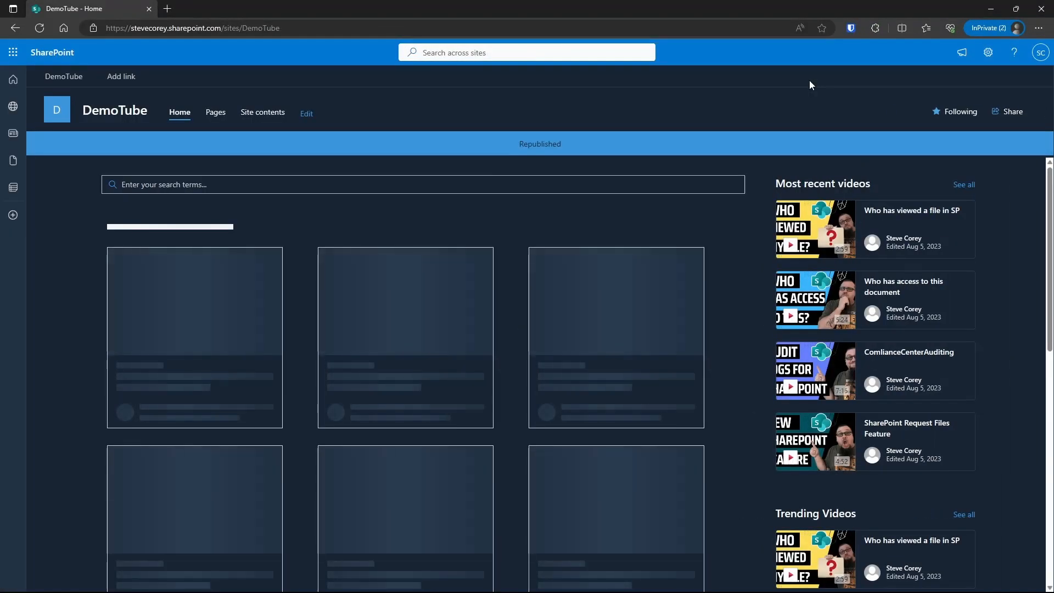
- Record the page reload in the browser's network tools and copy the QueryTemplate value from the HighlightedContentWebPart postquery payload
key(F12)
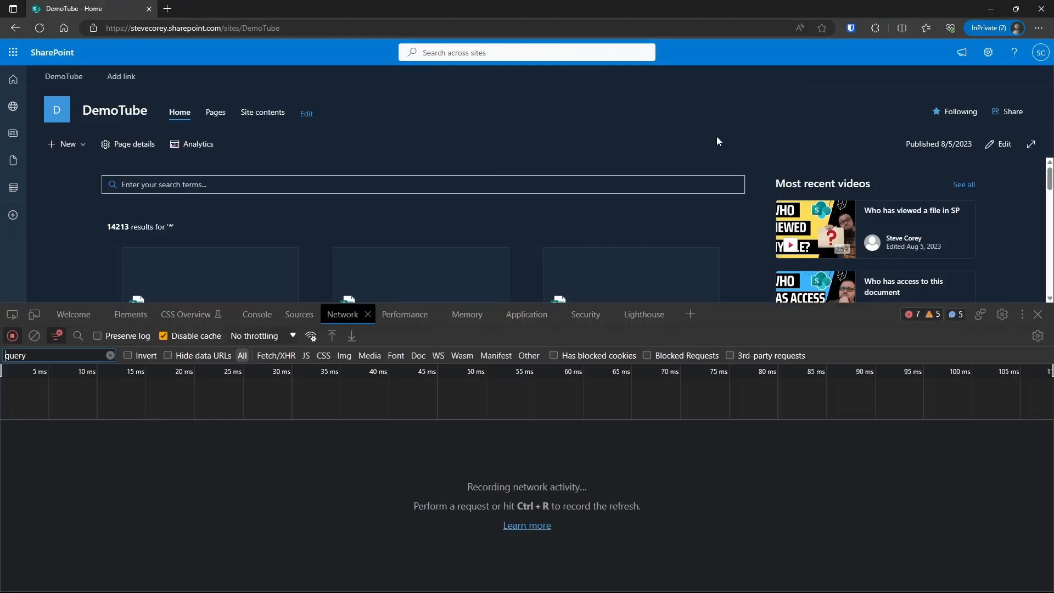
key(ctrl+r)
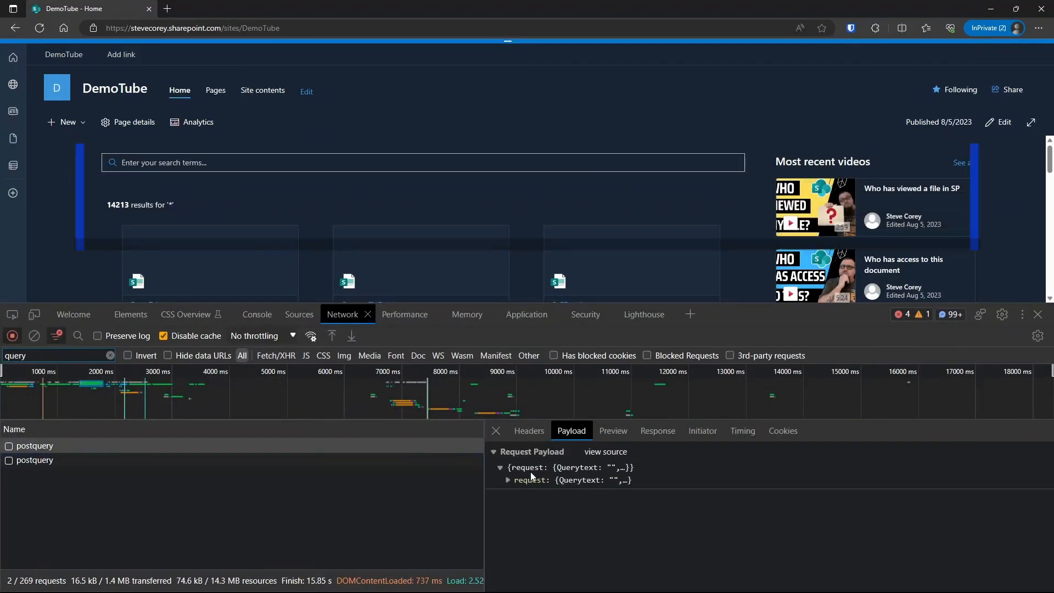
click(510, 481)
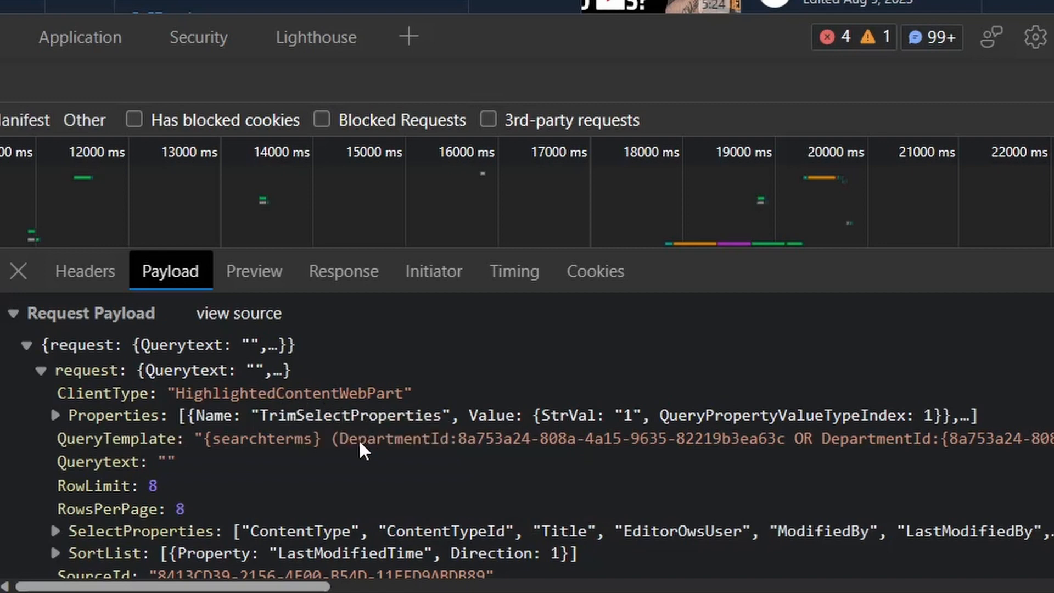
drag(458, 439, 630, 443)
double_click(630, 442)
right_click(591, 439)
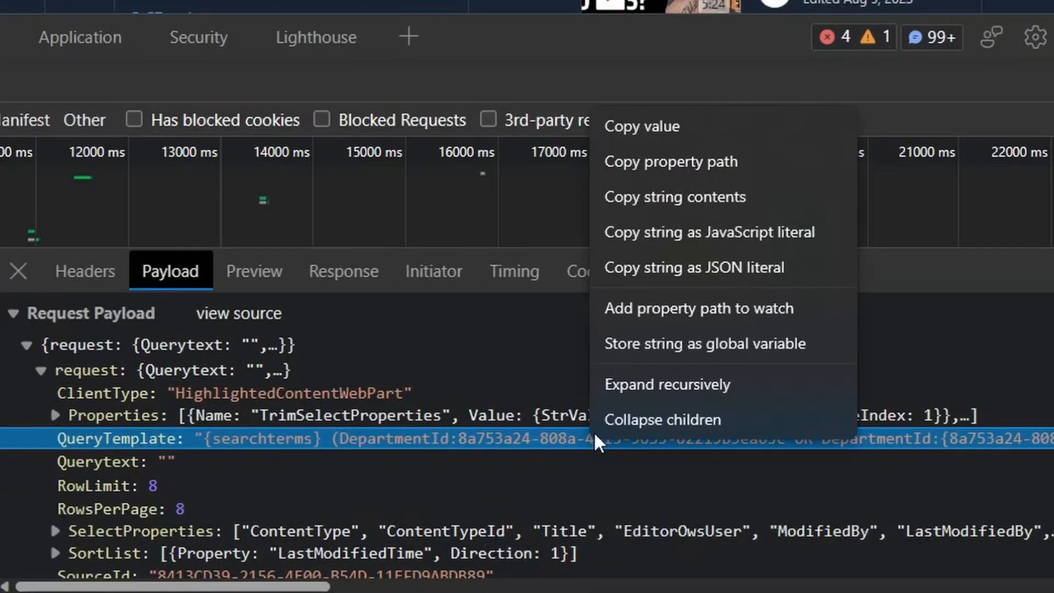
click(667, 130)
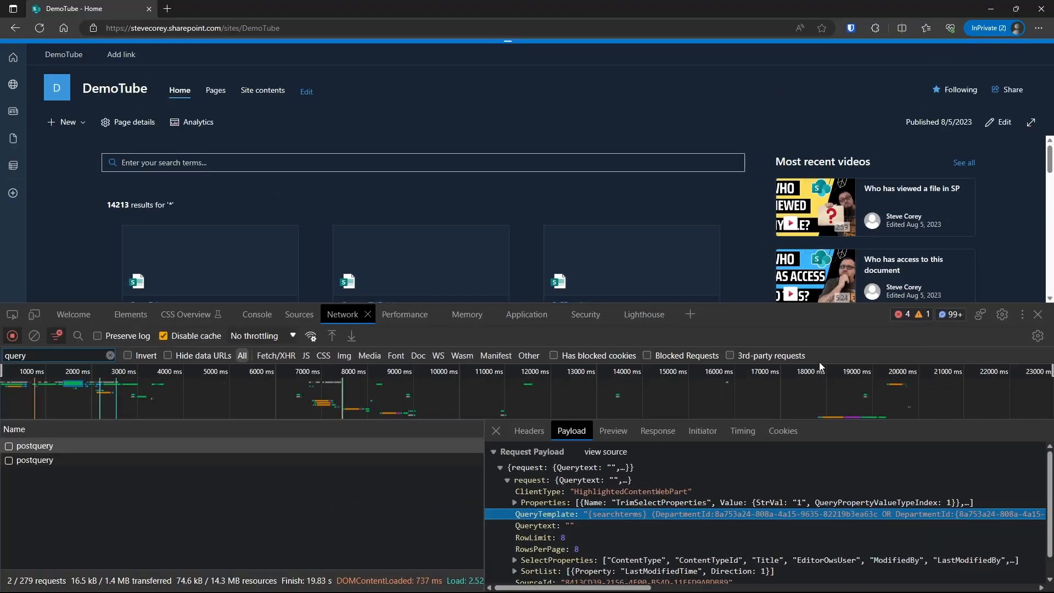
key(ctrl+v)
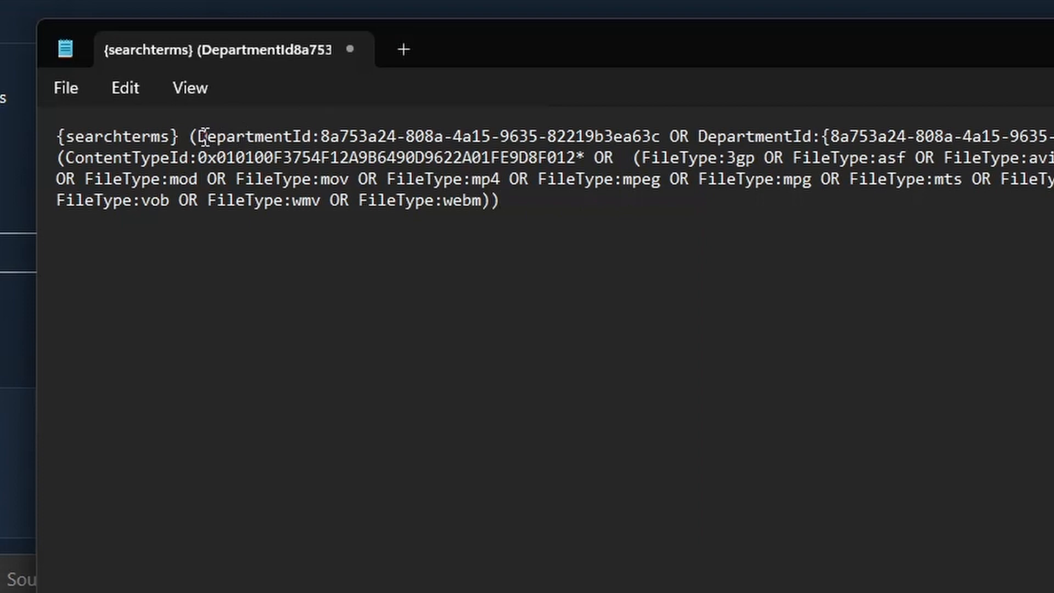
drag(199, 136, 656, 136)
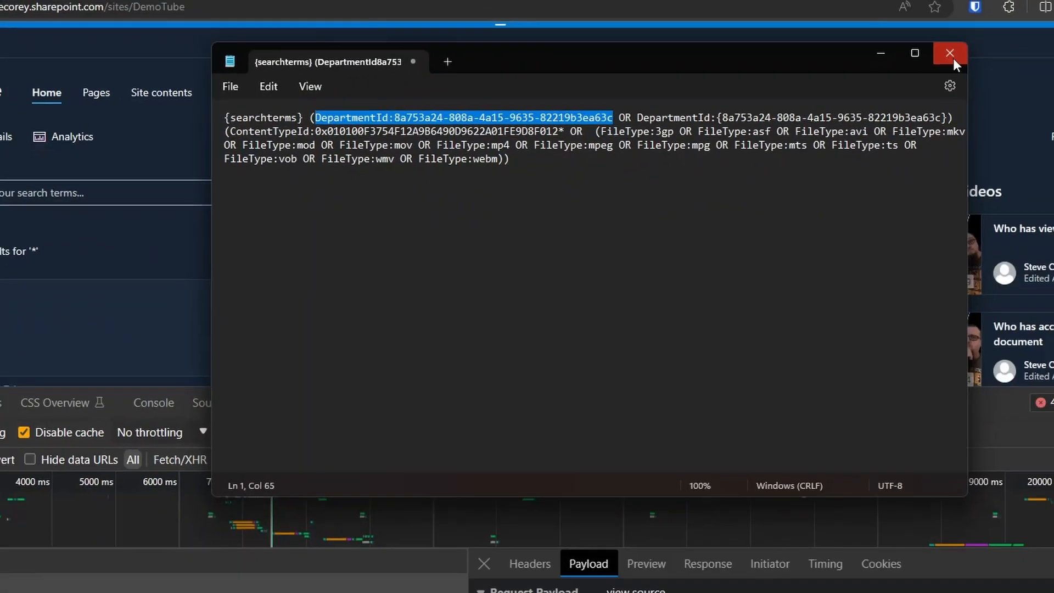
click(951, 49)
key(n)
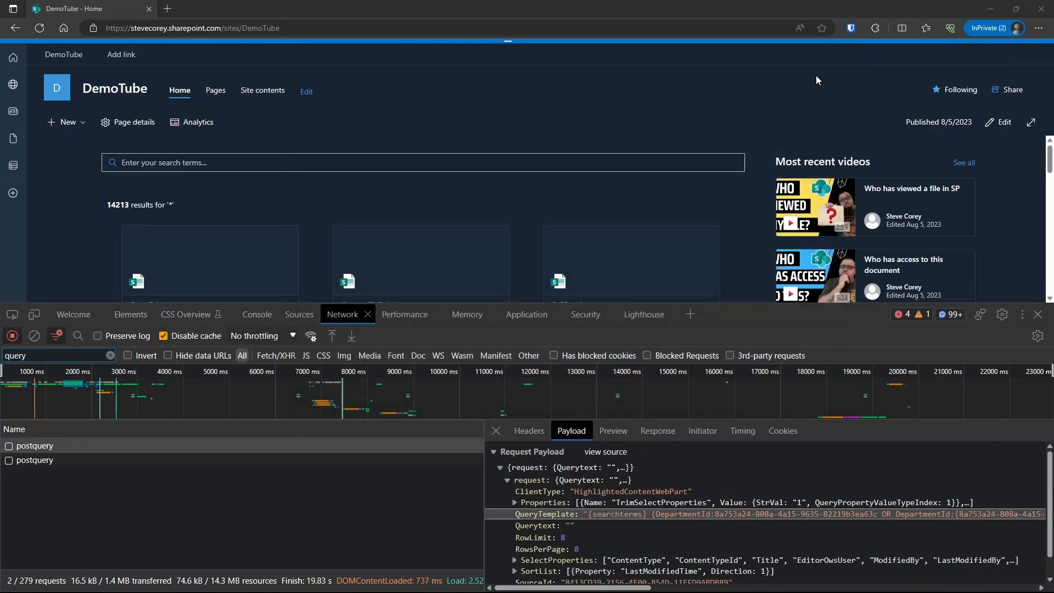
- Close the developer tools and put the DemoTube home page back in edit mode
click(781, 329)
key(F12)
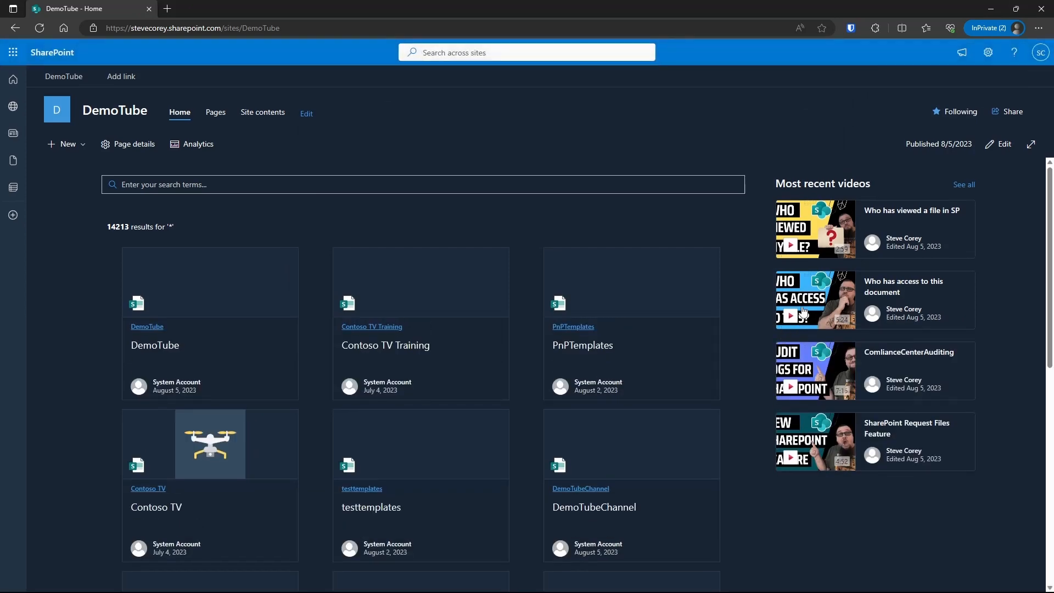
click(998, 145)
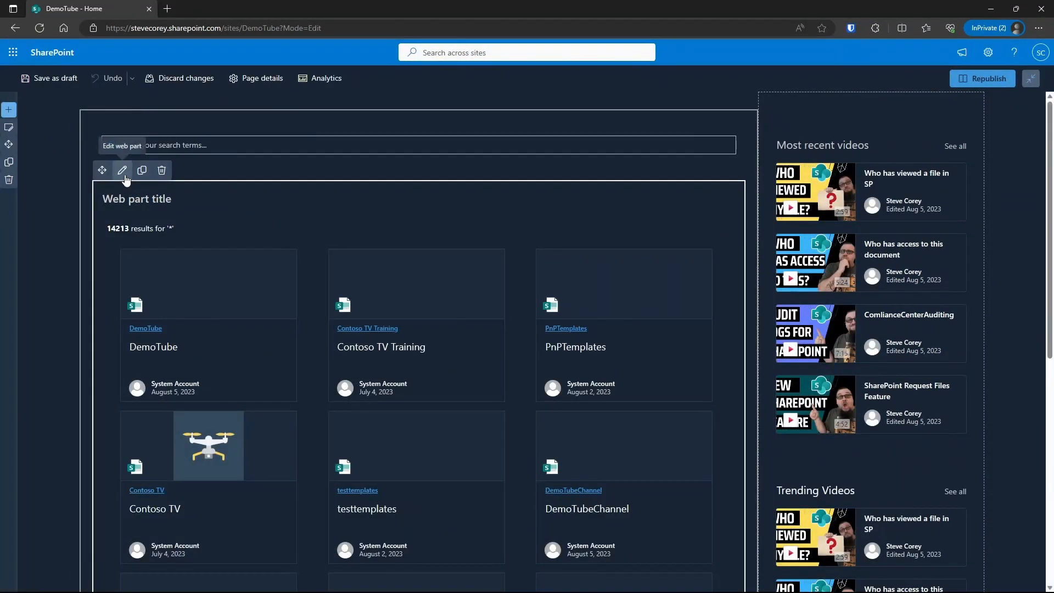
click(122, 170)
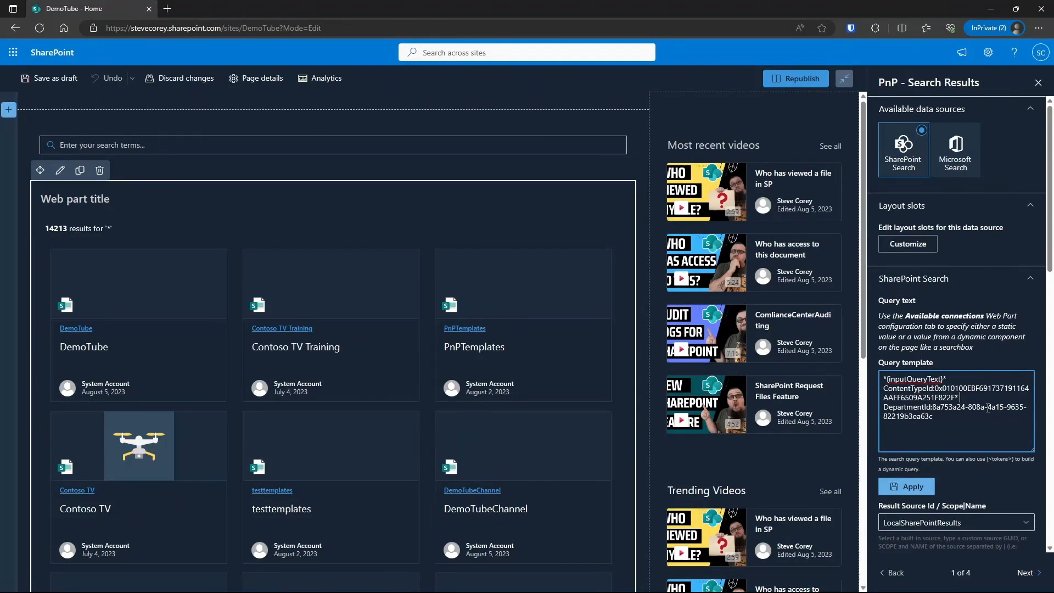
click(912, 487)
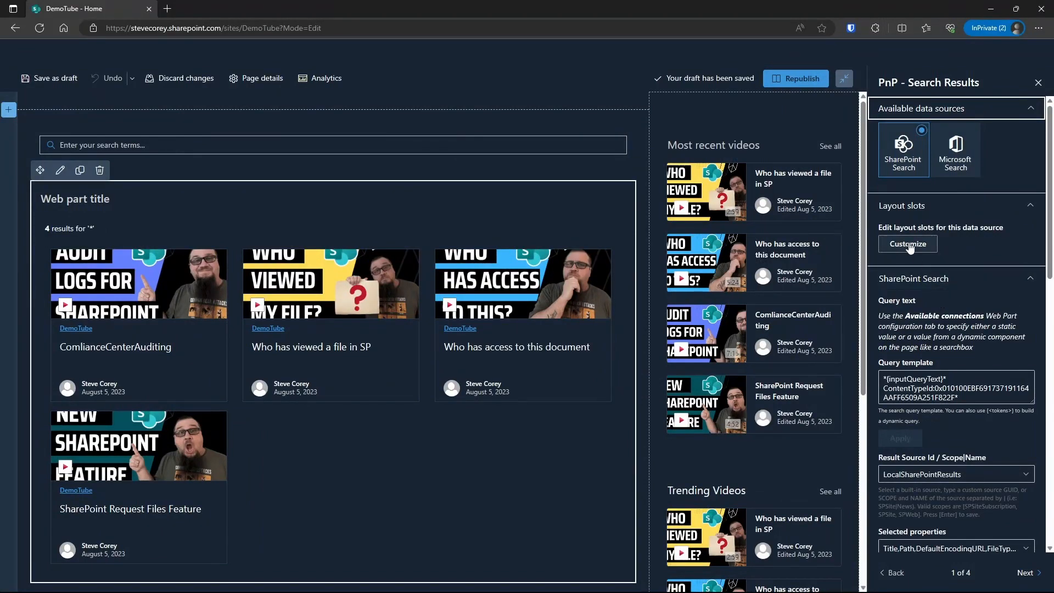
click(908, 245)
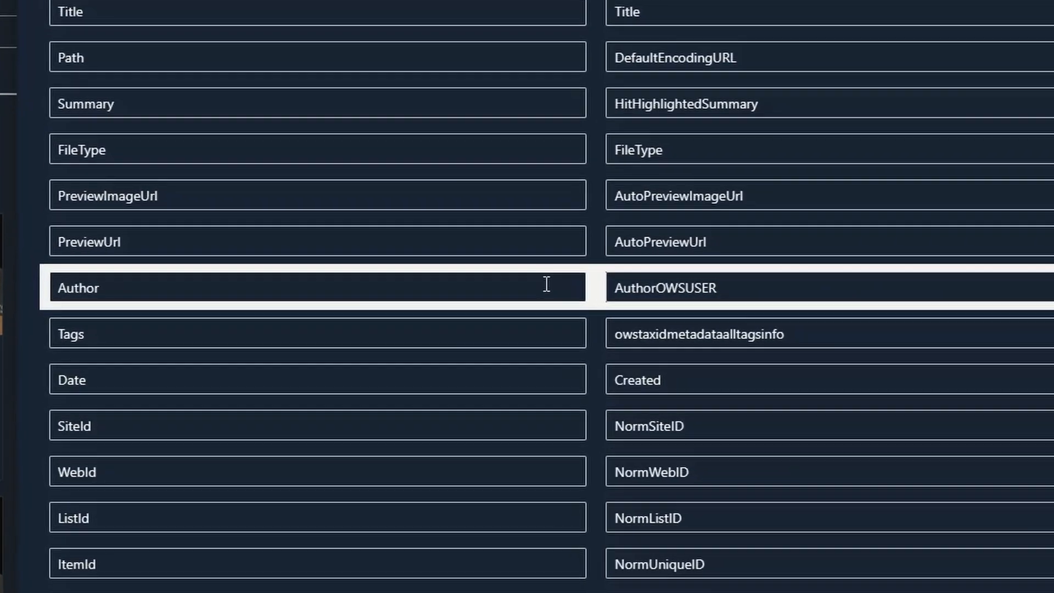
double_click(739, 283)
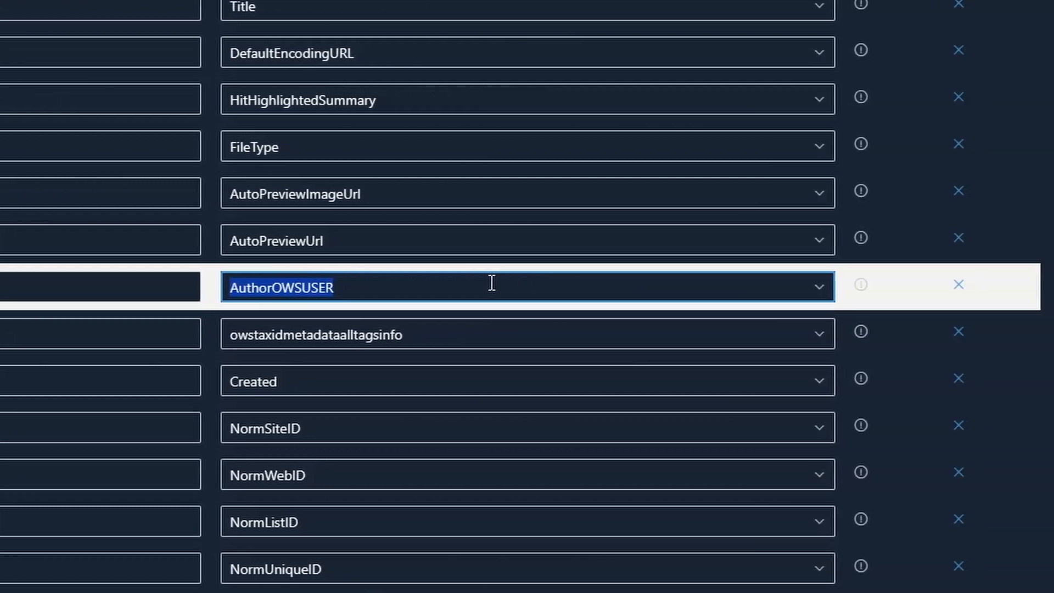
click(963, 286)
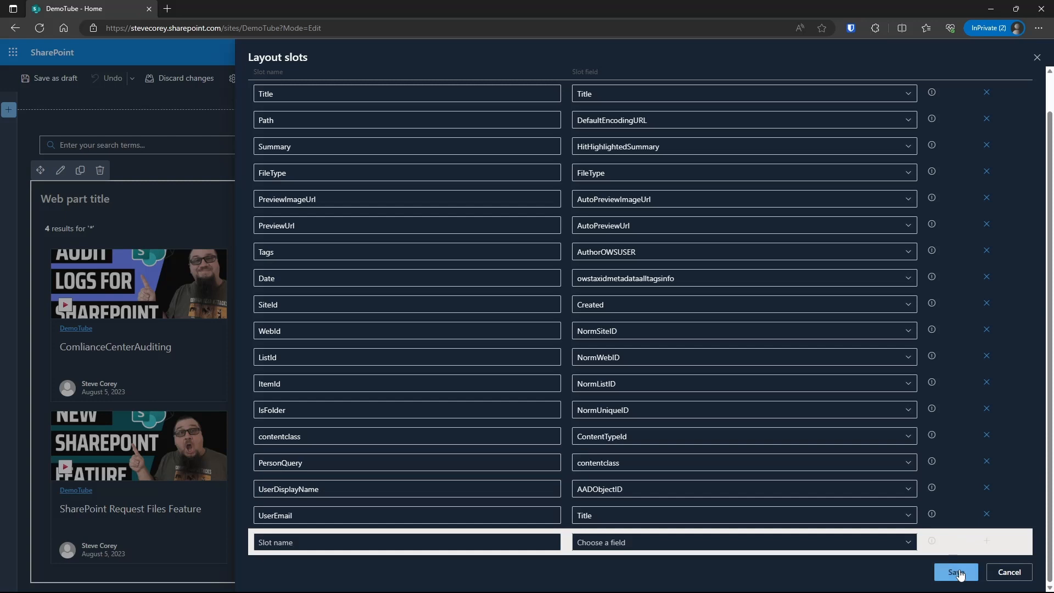
click(955, 570)
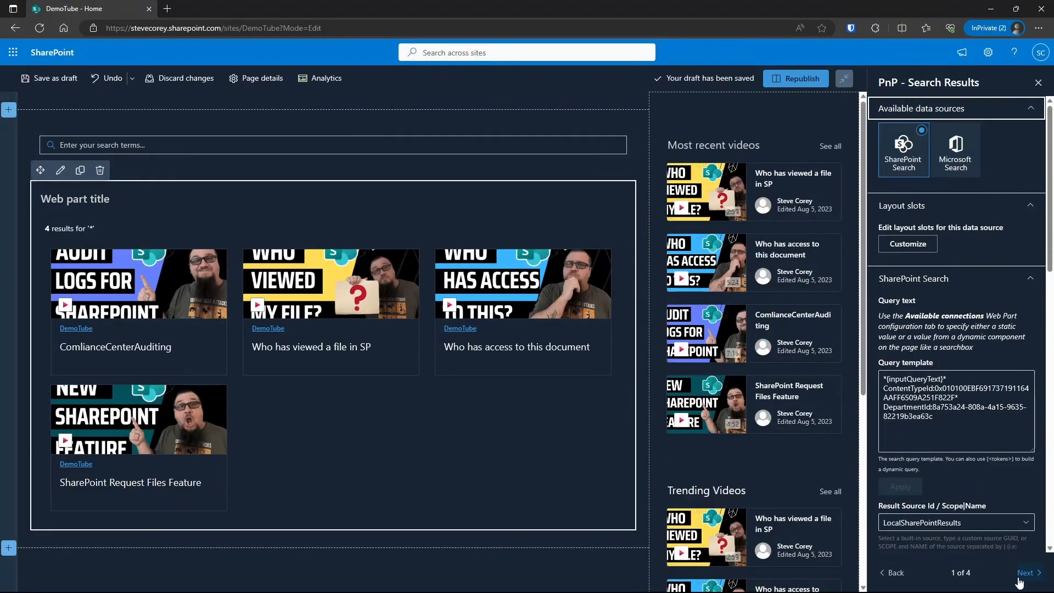
- Add CSS to the results template giving .ms-Image and .ms-DocumentCardPreview a 200px height and resetting image position and transform, and republish the page
click(1026, 572)
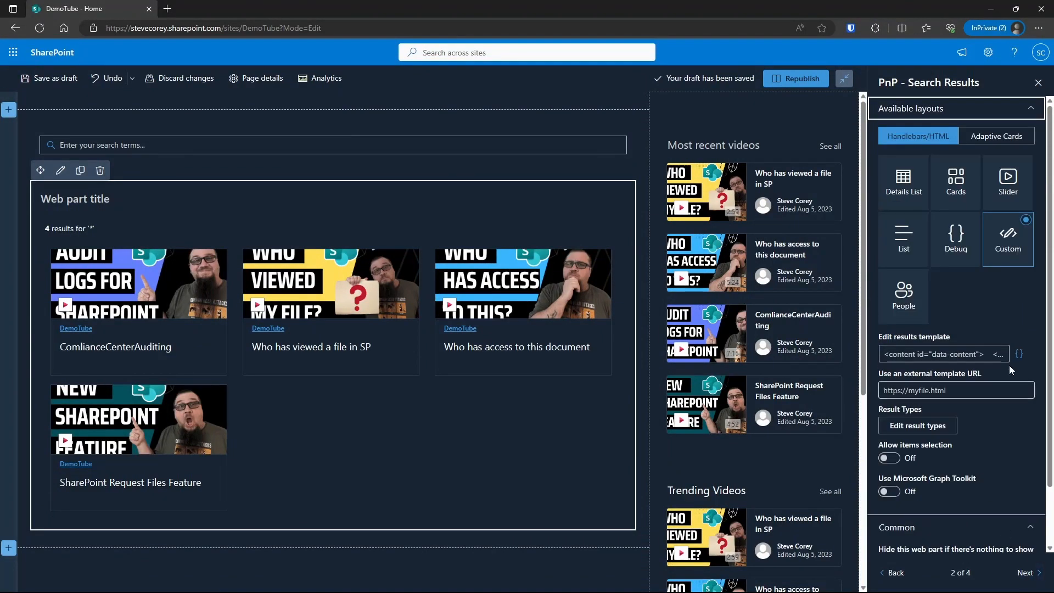
click(1019, 354)
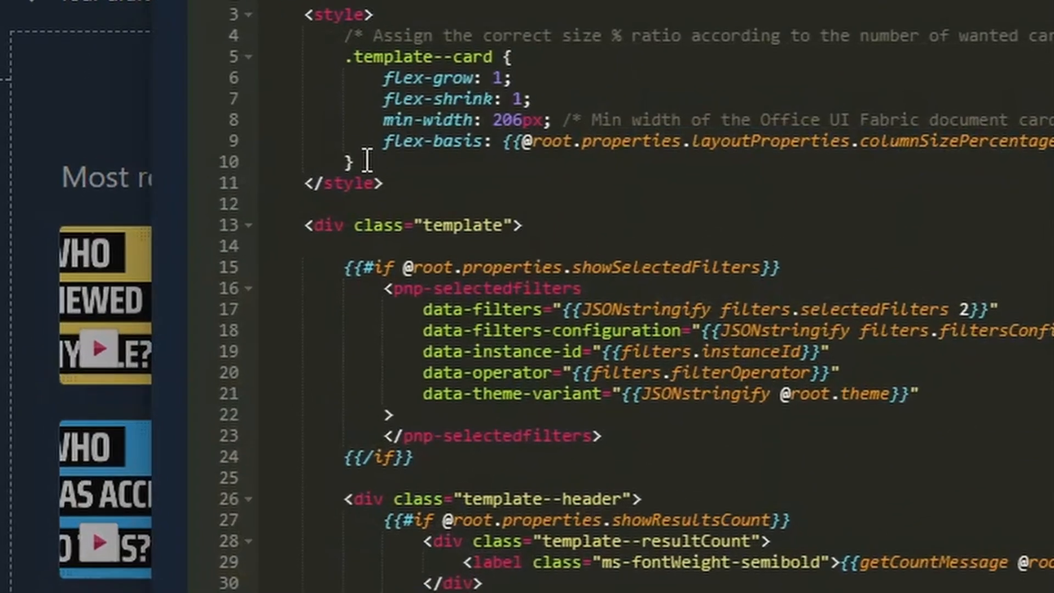
click(366, 160)
key(Return)
text(.ms-Image {     height: 200px;     overflow: visible; } .ms-Image img {     left: auto;     top: auto;     transform: none; } .ms-DocumentCardPreview {     height: 200px; })
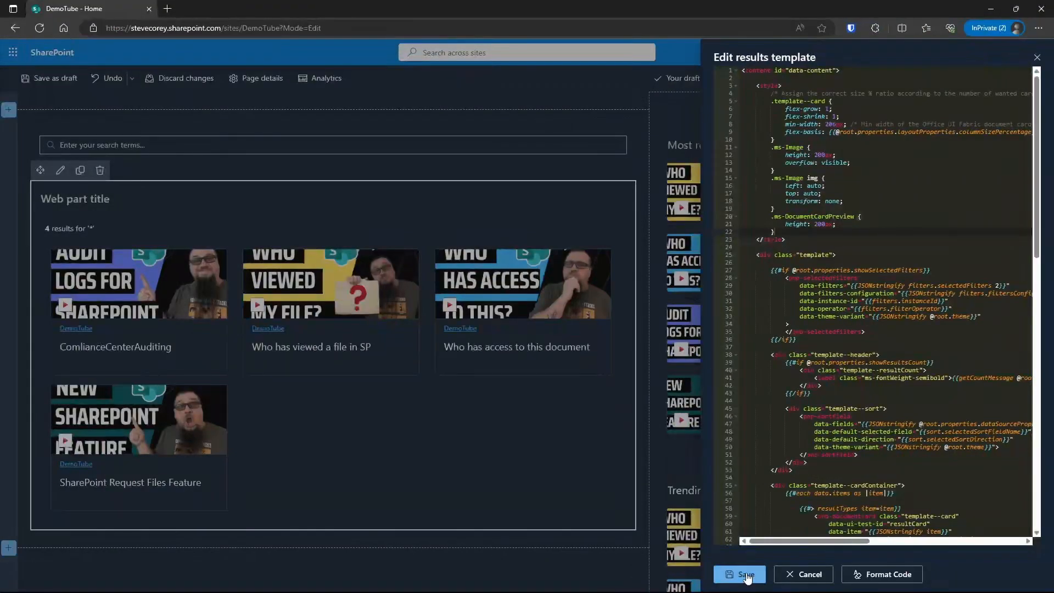
click(745, 574)
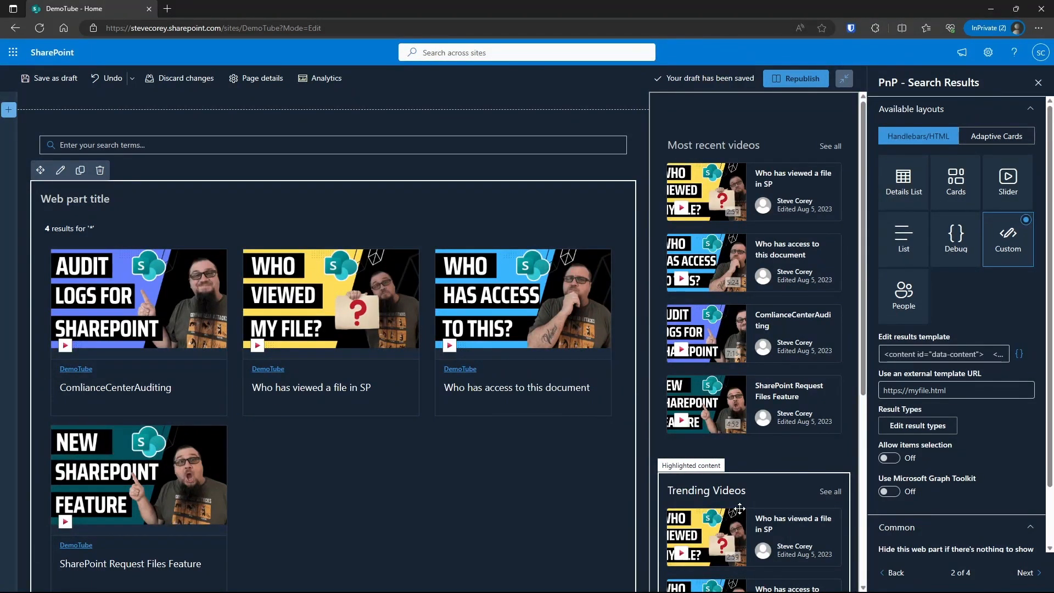
click(798, 79)
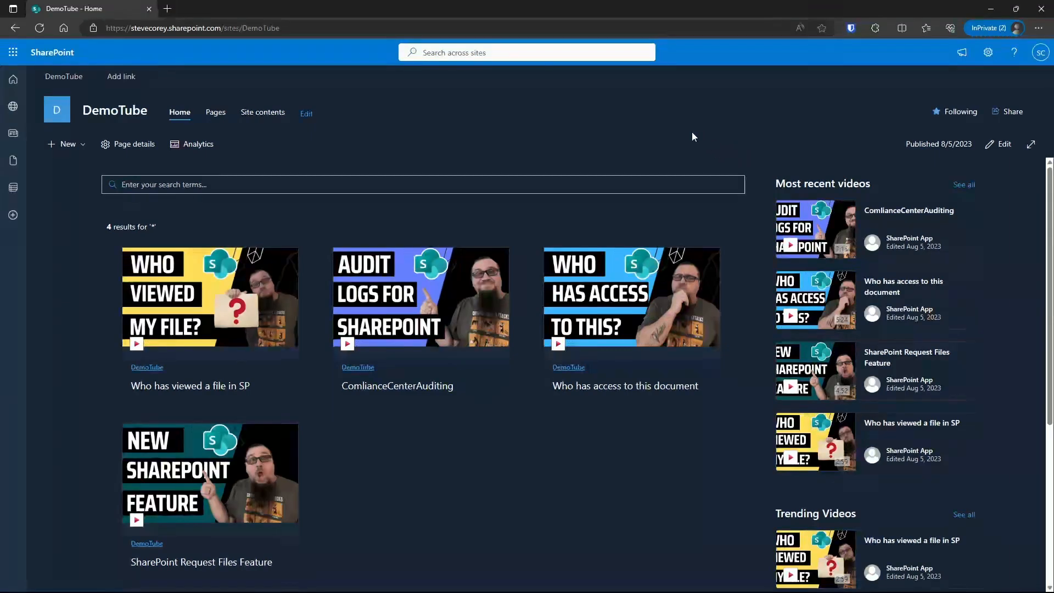
- Open the DemoTubeChannel site and look through its look settings and site information
key(Return)
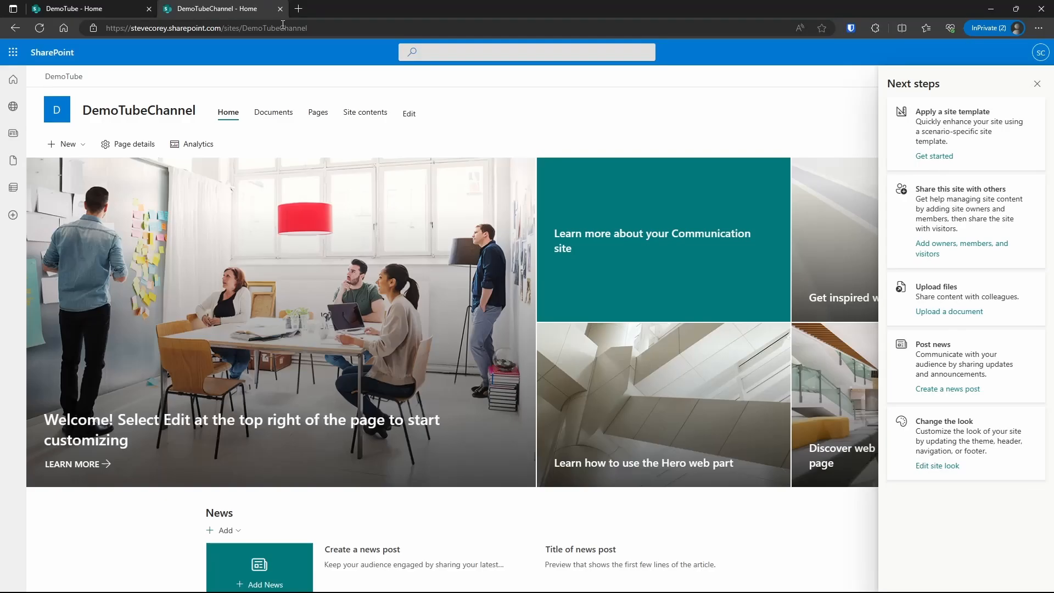
click(987, 51)
click(896, 236)
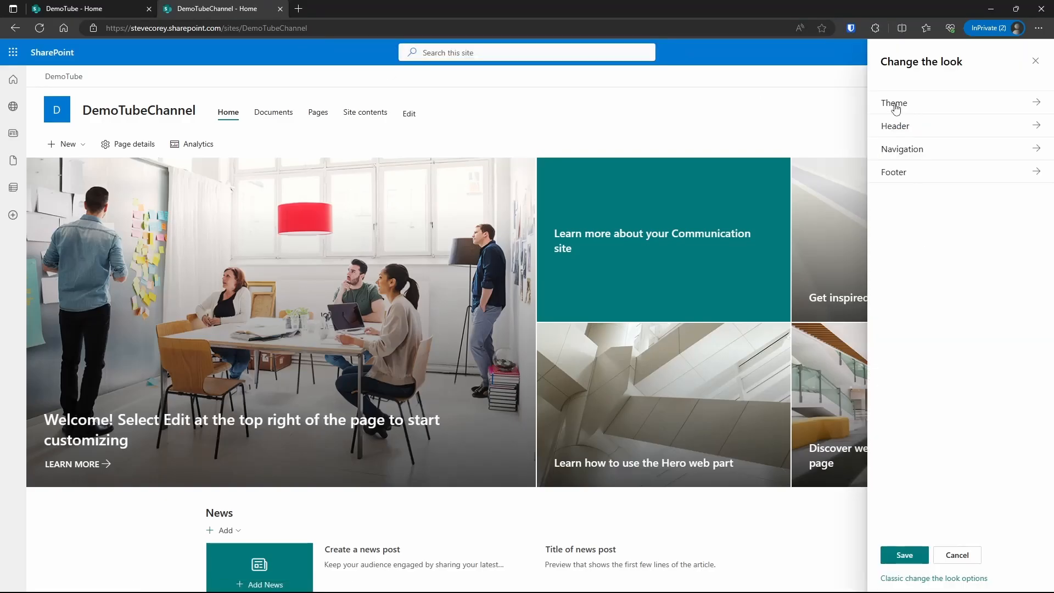
click(894, 170)
click(1035, 60)
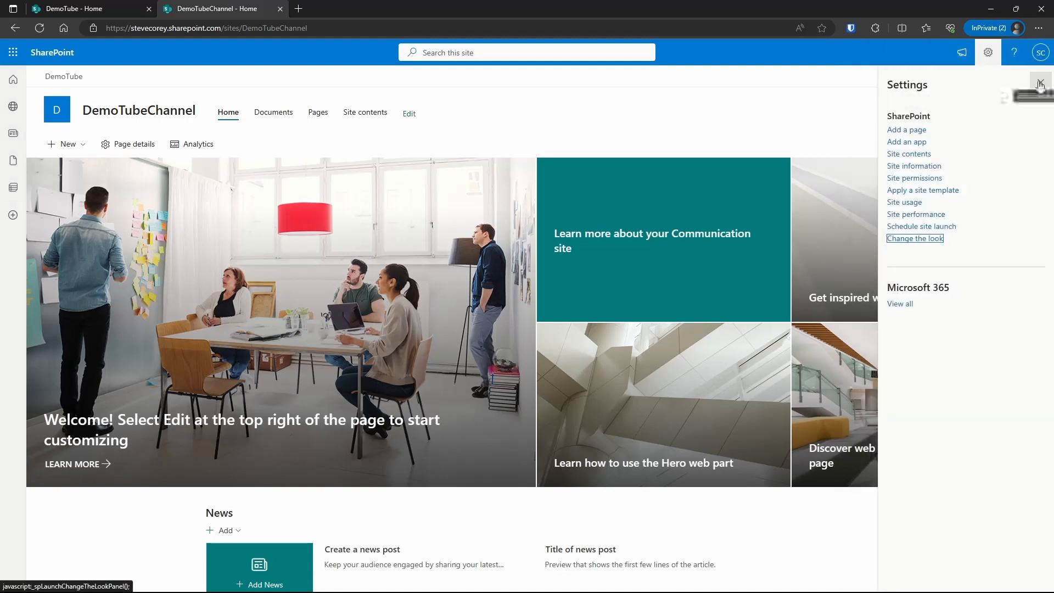
click(915, 165)
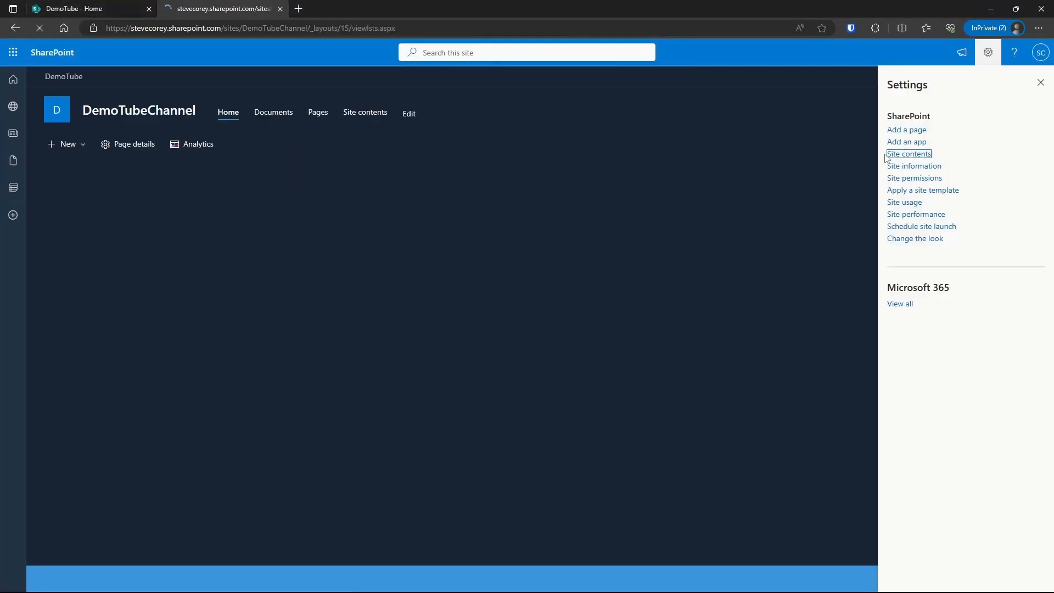
- Delete the Documents library from the DemoTubeChannel site contents
click(908, 154)
click(167, 263)
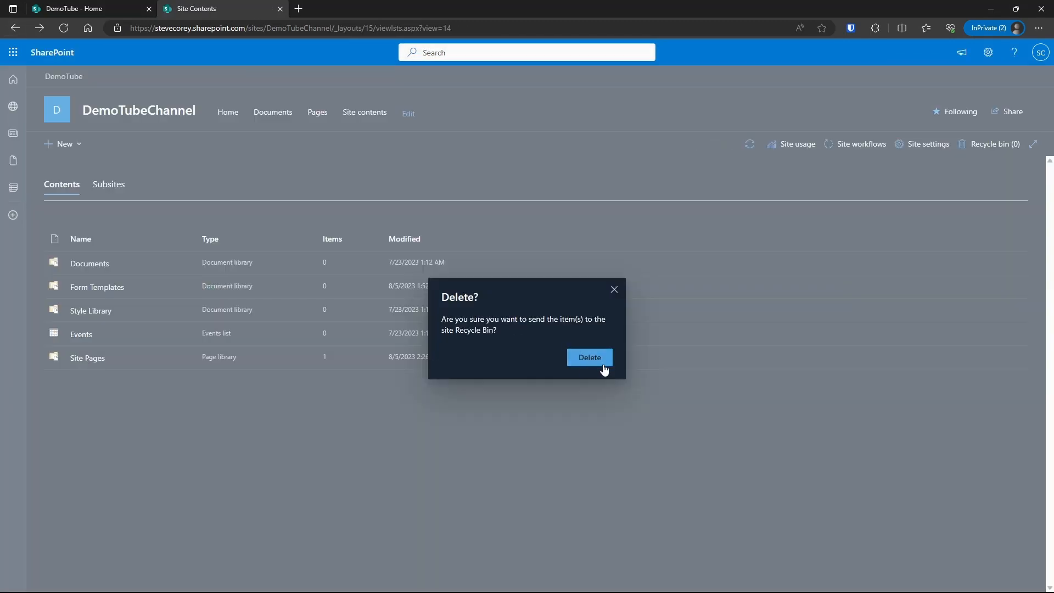
click(604, 369)
- Create a document library named Videos on the DemoTubeChannel site
click(66, 159)
click(76, 201)
text(Videos)
key(Return)
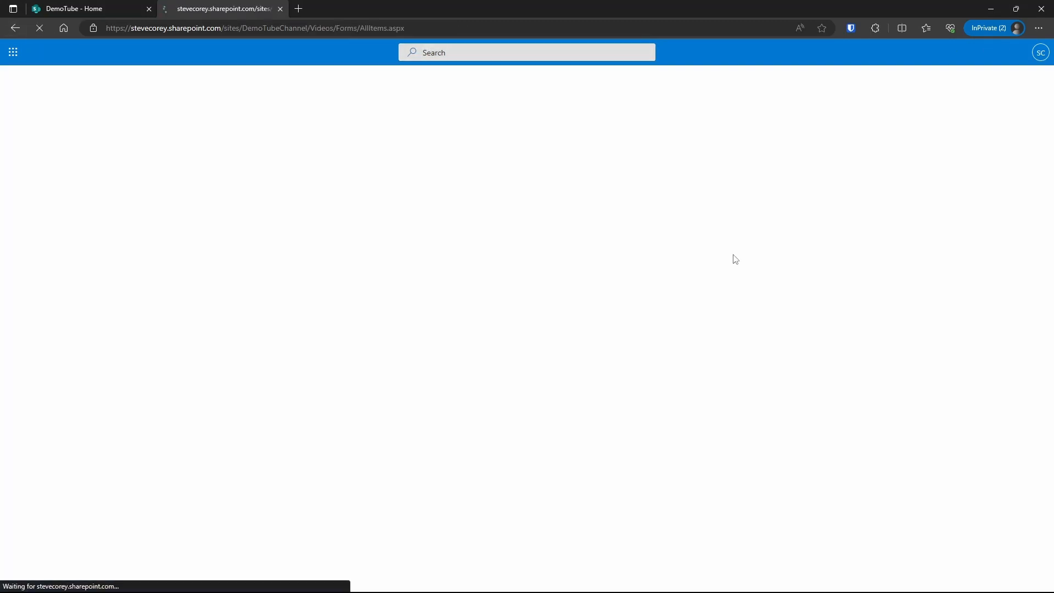
- Allow management of content types in the Videos library's advanced settings
click(987, 52)
click(906, 220)
click(907, 228)
click(169, 263)
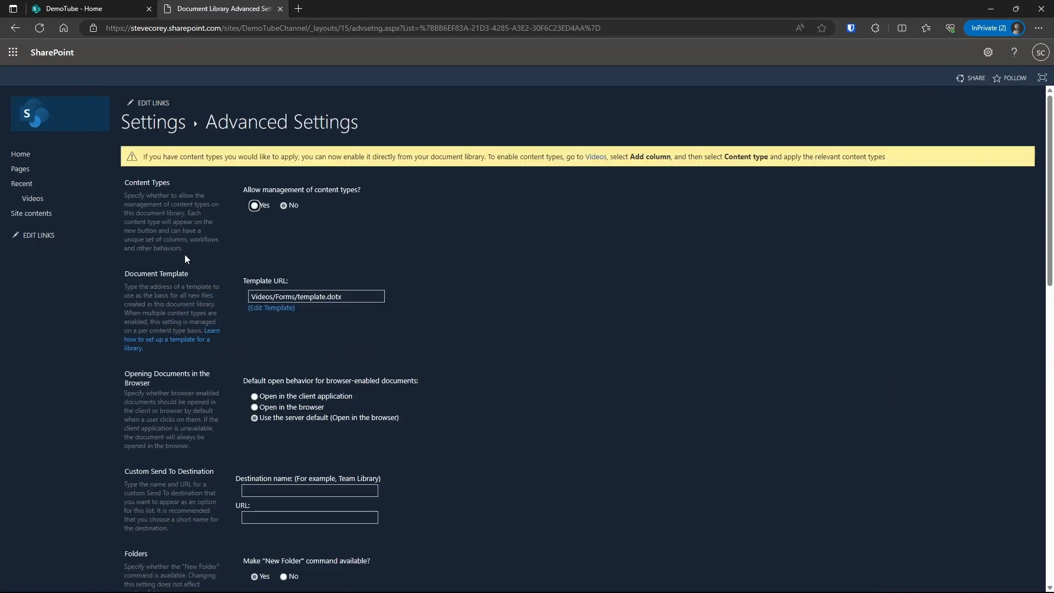
click(254, 204)
scroll(661, 492, down, 15)
click(379, 521)
- Add the Contoso Video content type to the Videos library and delete its Document content type
click(164, 406)
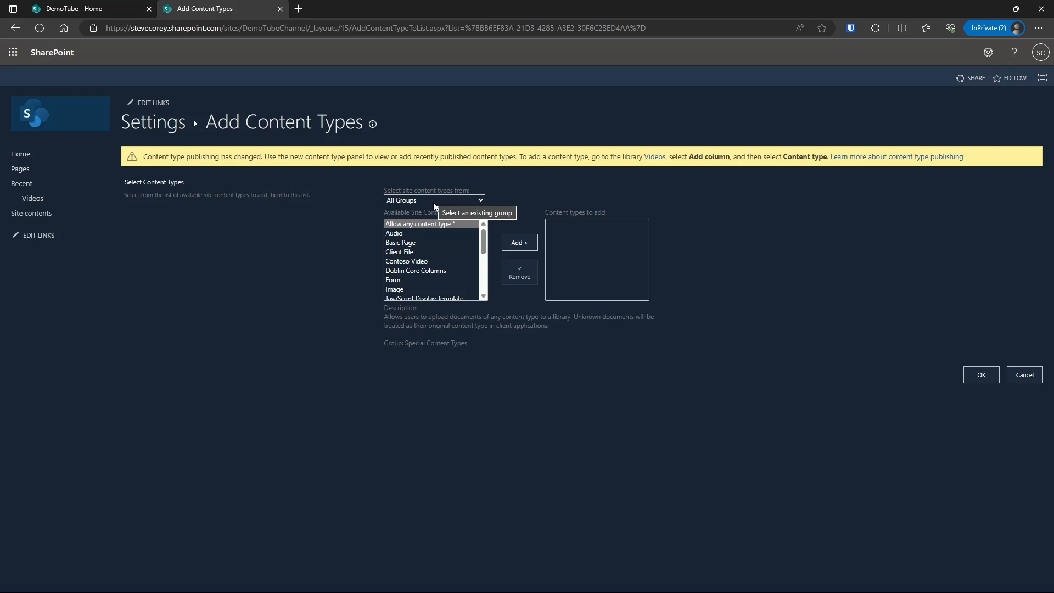
double_click(434, 261)
click(966, 365)
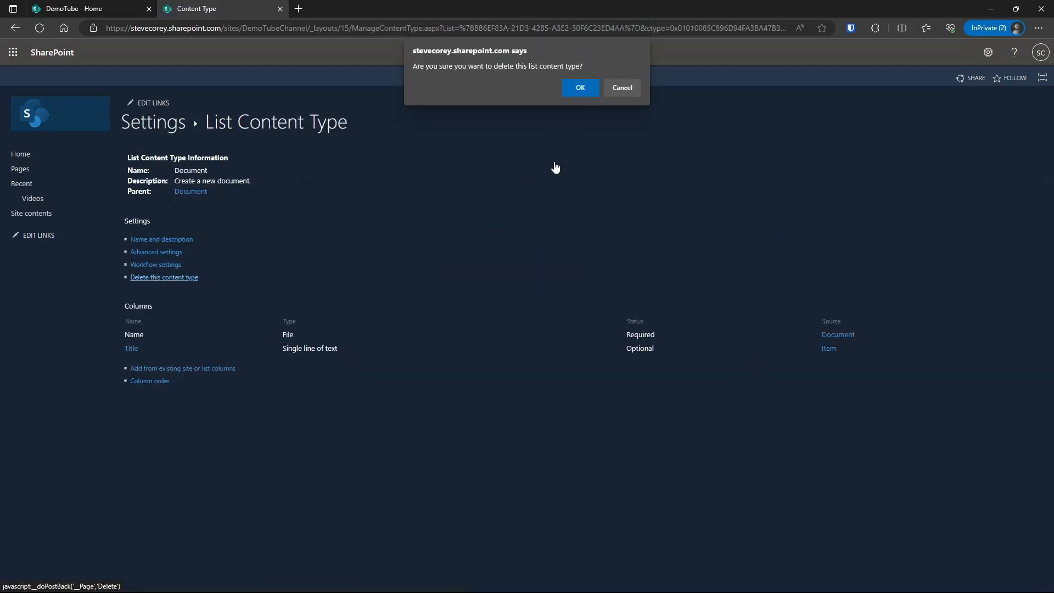
click(577, 88)
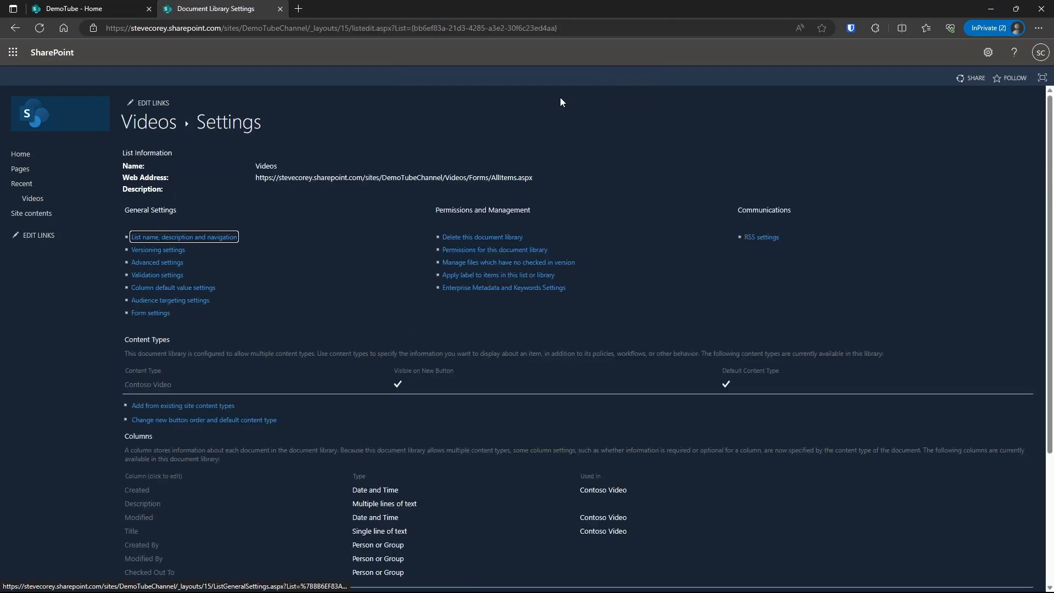
- Upload the three PnP Modern Search videos to the Videos library and give the pt2 video the thumbnail 23 - PnP Modern Search pt2.png
click(155, 124)
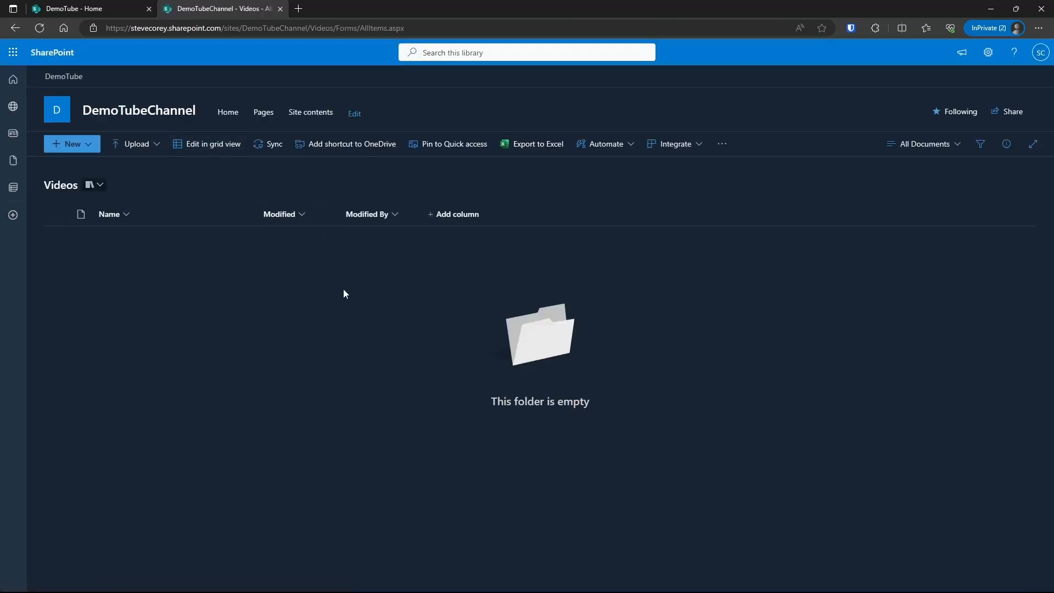
drag(1053, 312, 503, 323)
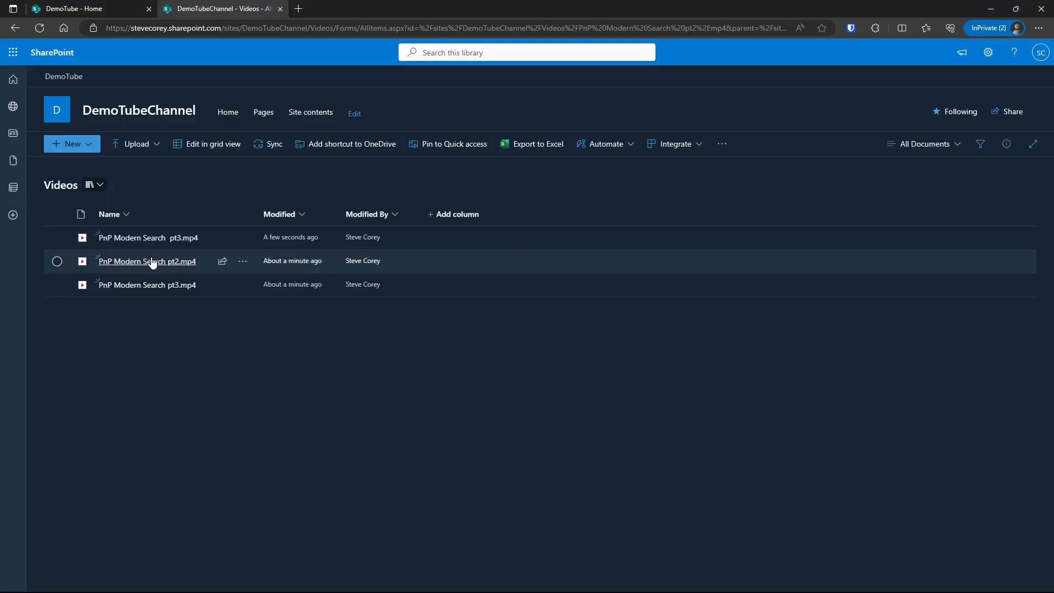
click(153, 262)
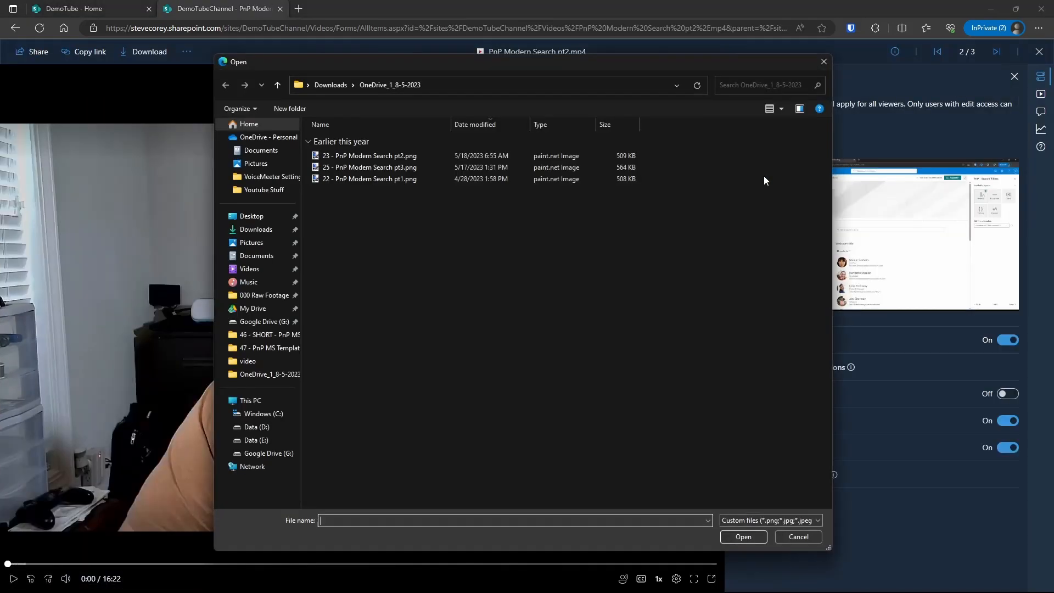
click(414, 157)
double_click(414, 160)
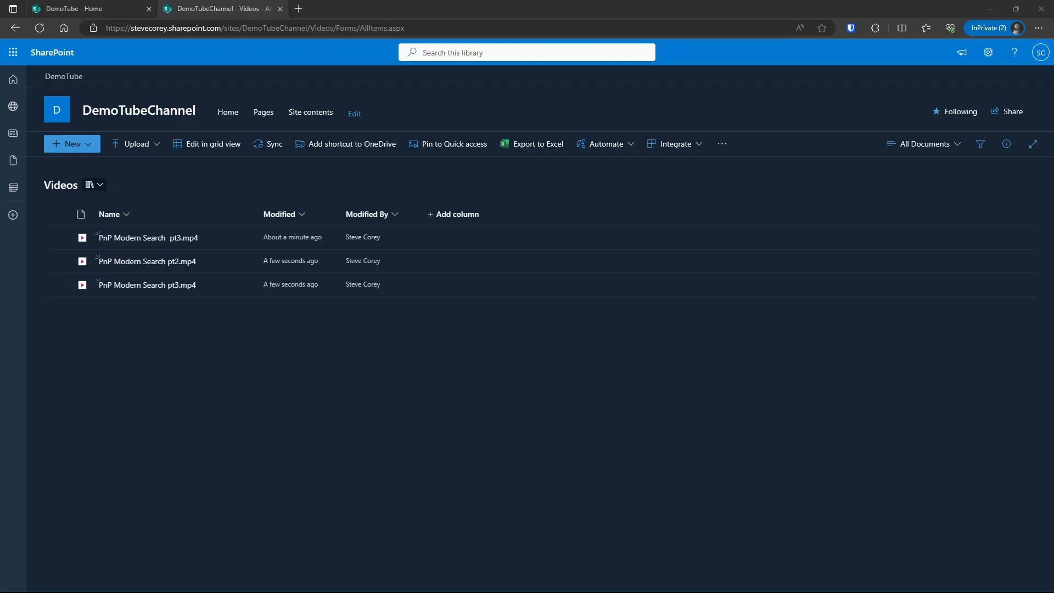
- Rename the mislabelled PnP Modern Search pt3.mp4 as PnP Modern Search pt1.mp4 and give it the pt1 thumbnail image
click(624, 280)
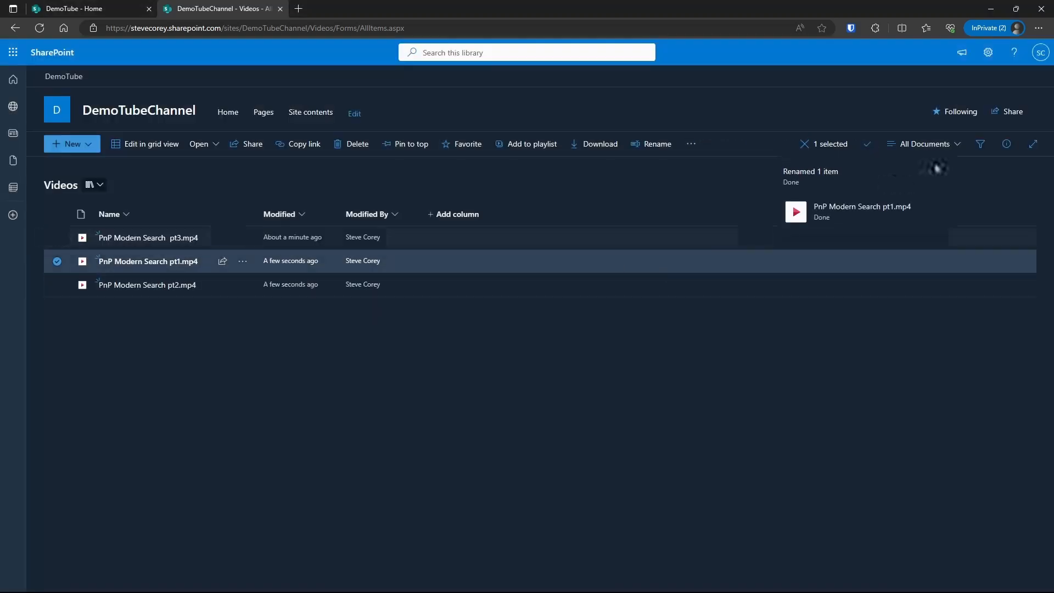
click(160, 262)
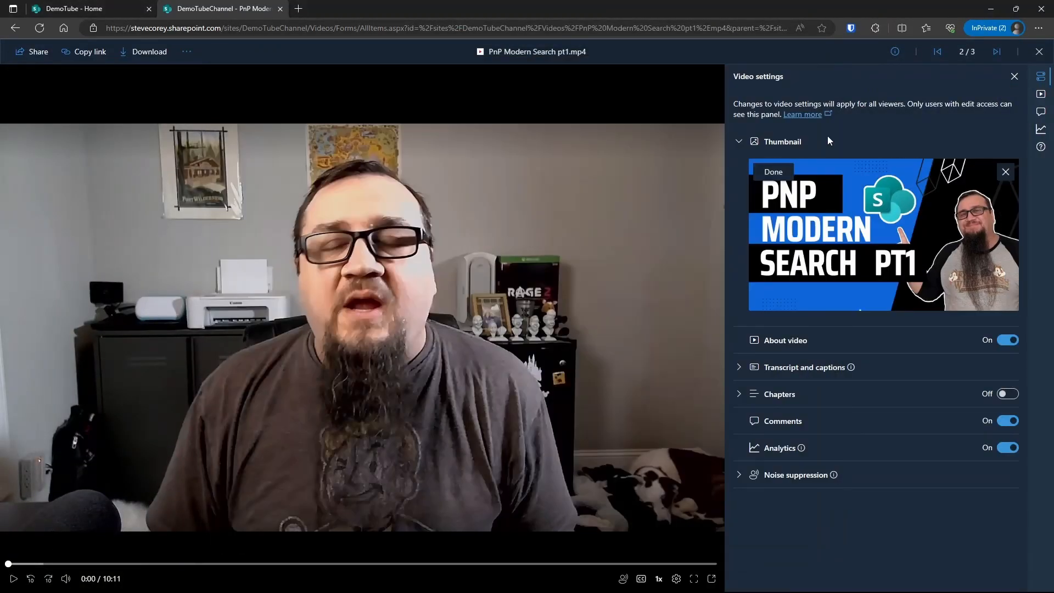
click(773, 172)
click(1038, 53)
- Give the remaining PnP Modern Search pt3 video the pt3 thumbnail image in its video settings
click(183, 239)
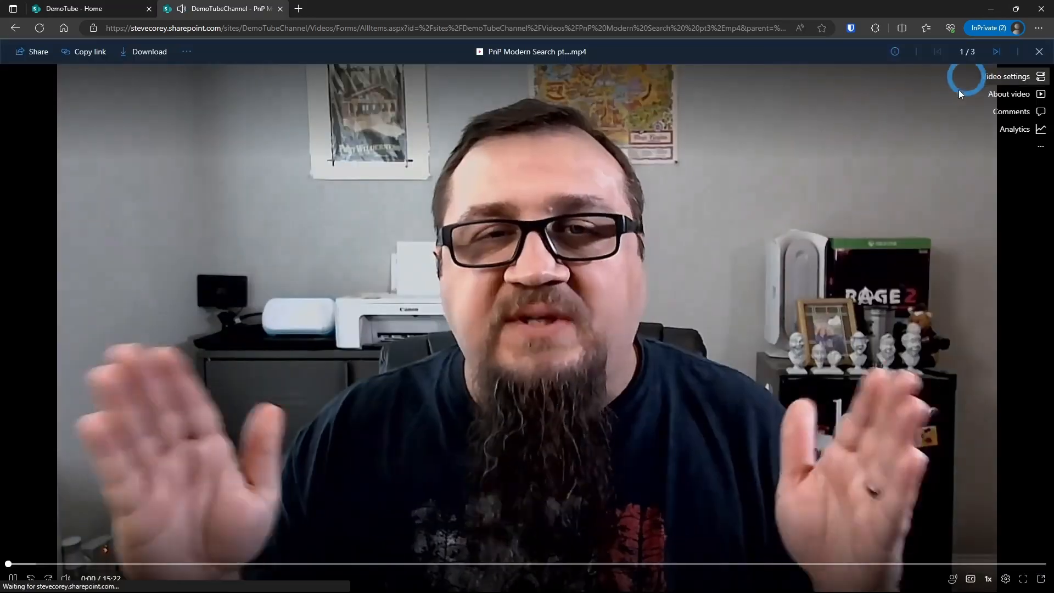
click(1010, 76)
click(737, 142)
click(761, 172)
double_click(385, 179)
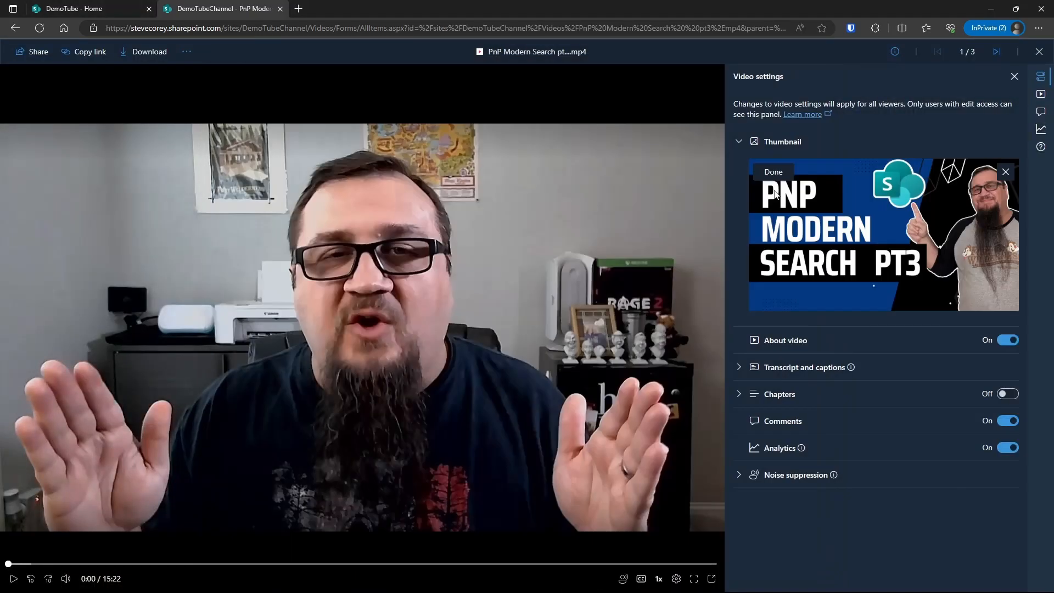
click(774, 171)
click(1040, 55)
- Check the video settings and thumbnails of the PnP Modern Search pt1 and pt2 videos
click(169, 261)
click(1017, 75)
click(738, 141)
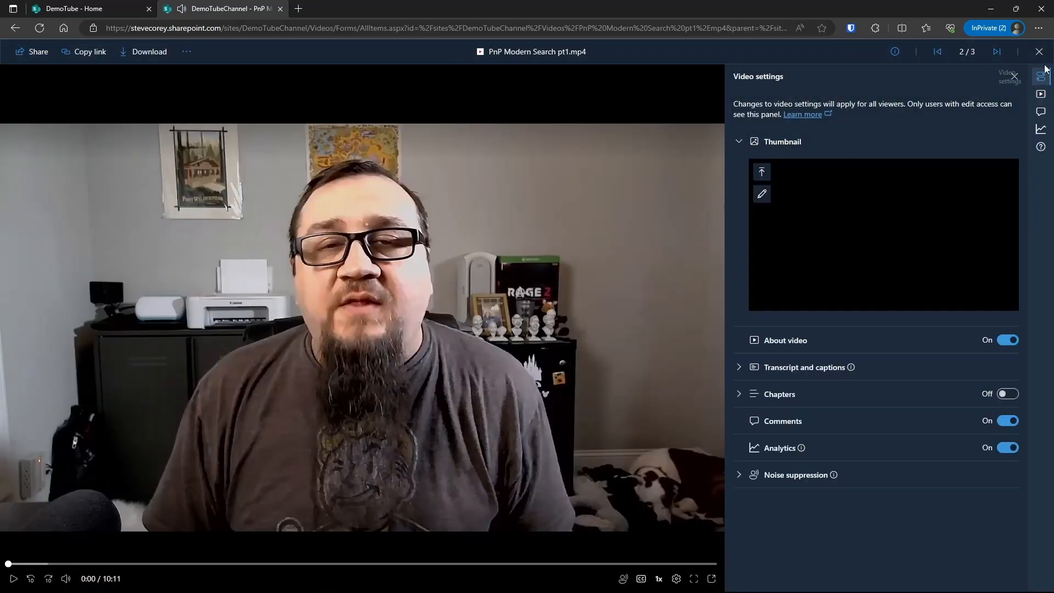
click(1039, 54)
click(161, 295)
click(1015, 75)
click(1039, 53)
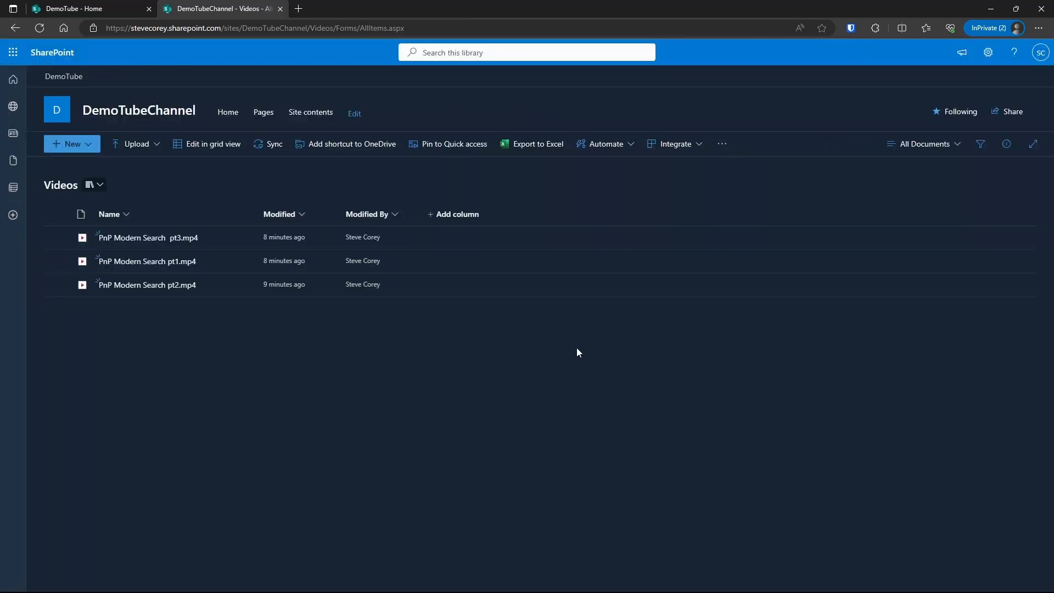
- Create a list named PnP Playlist on the DemoTubeChannel site from the Playlist template, without showing it in site navigation
click(988, 52)
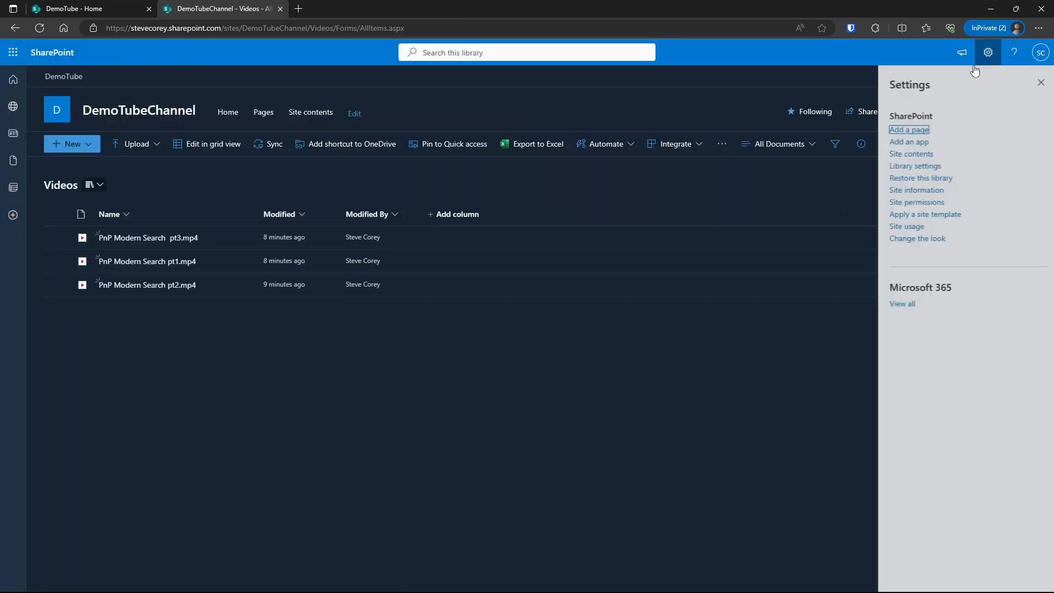
click(906, 154)
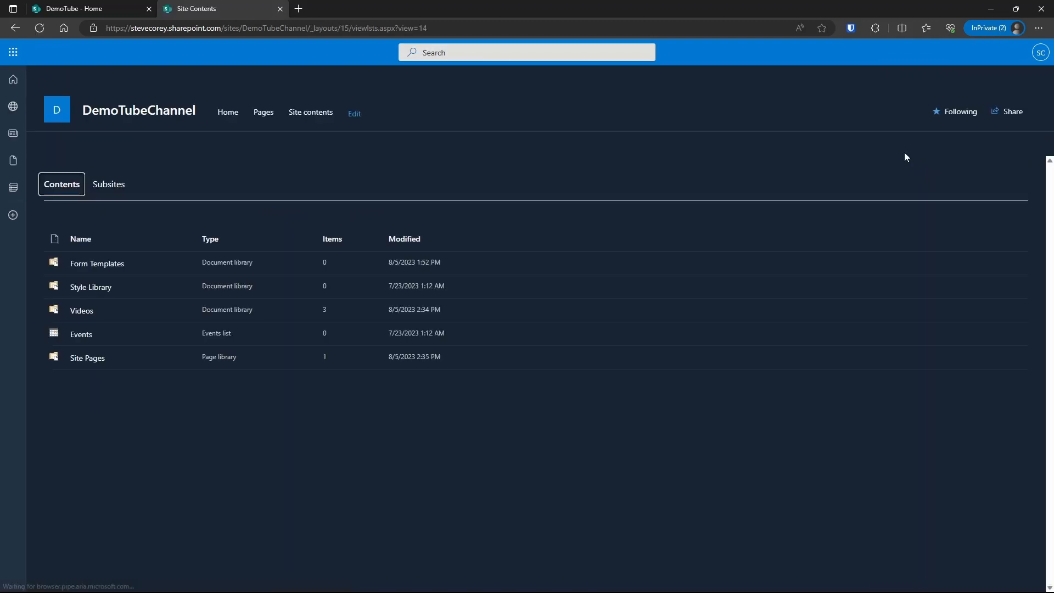
click(69, 145)
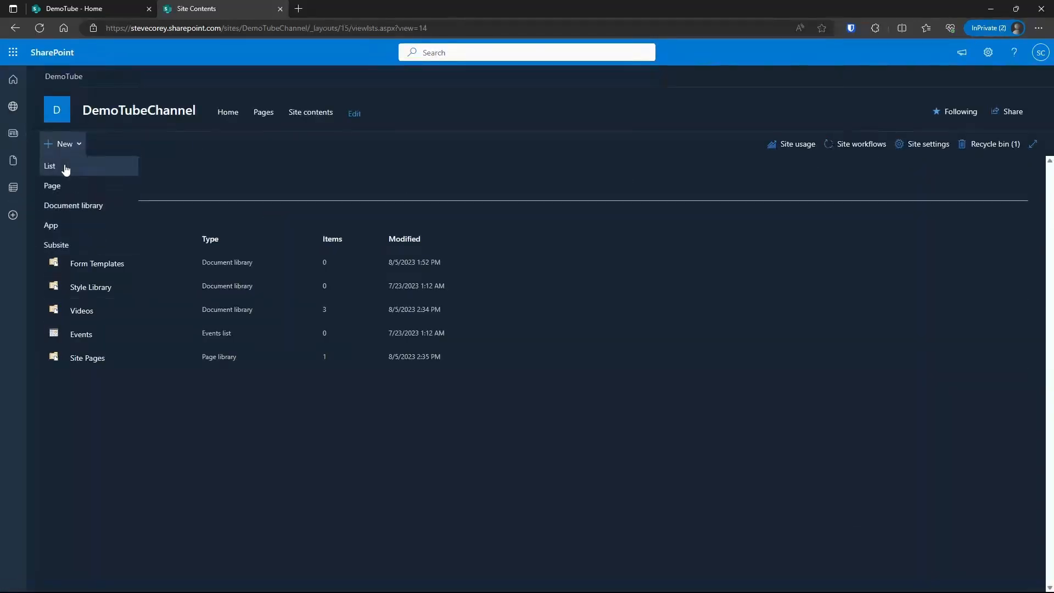
click(63, 168)
scroll(299, 432, down, 2)
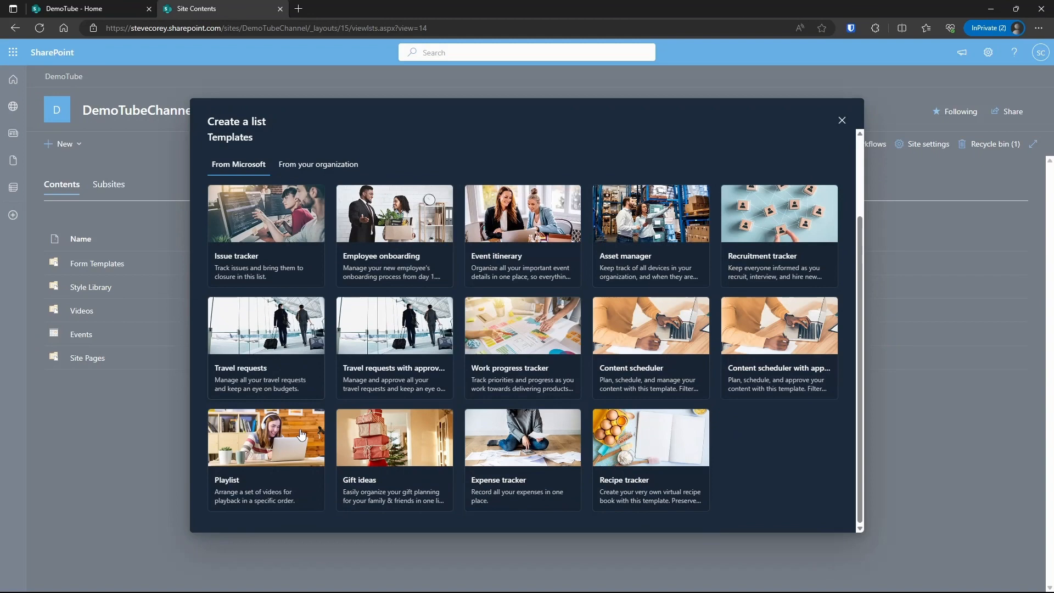
click(253, 482)
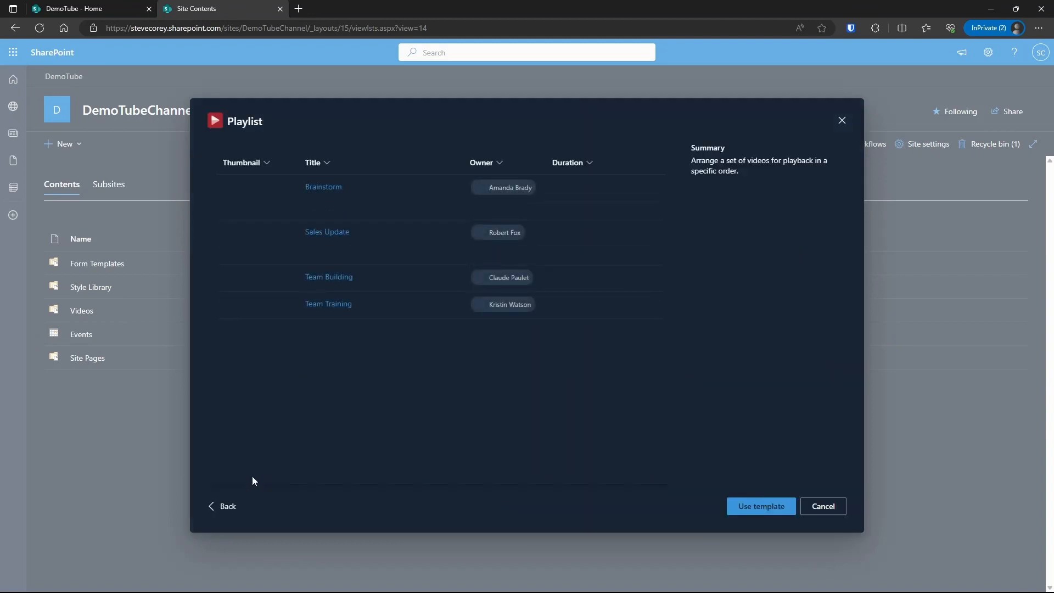
click(757, 506)
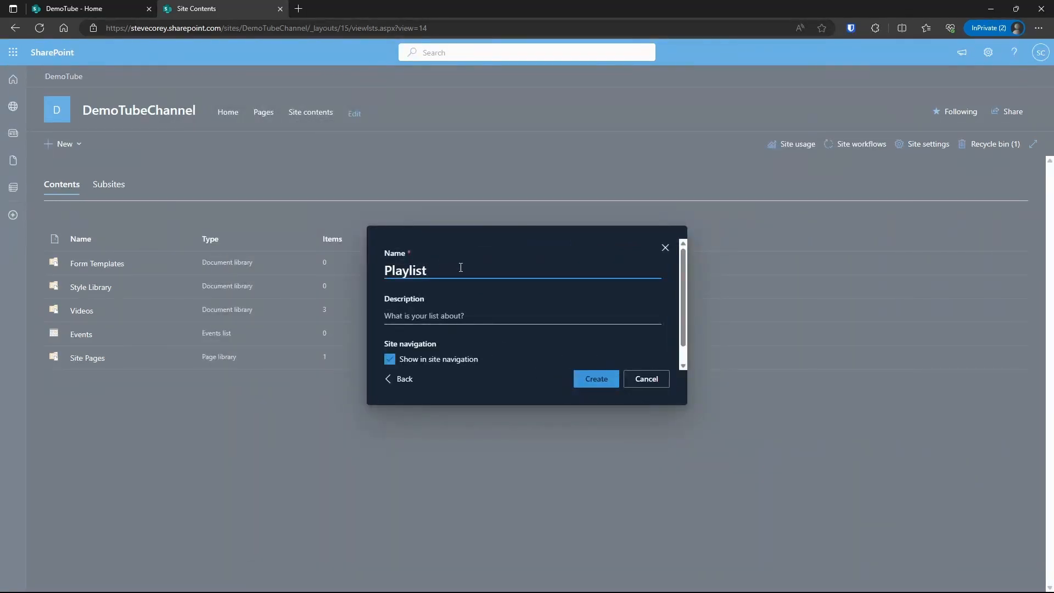
text(PnP)
click(450, 359)
click(600, 377)
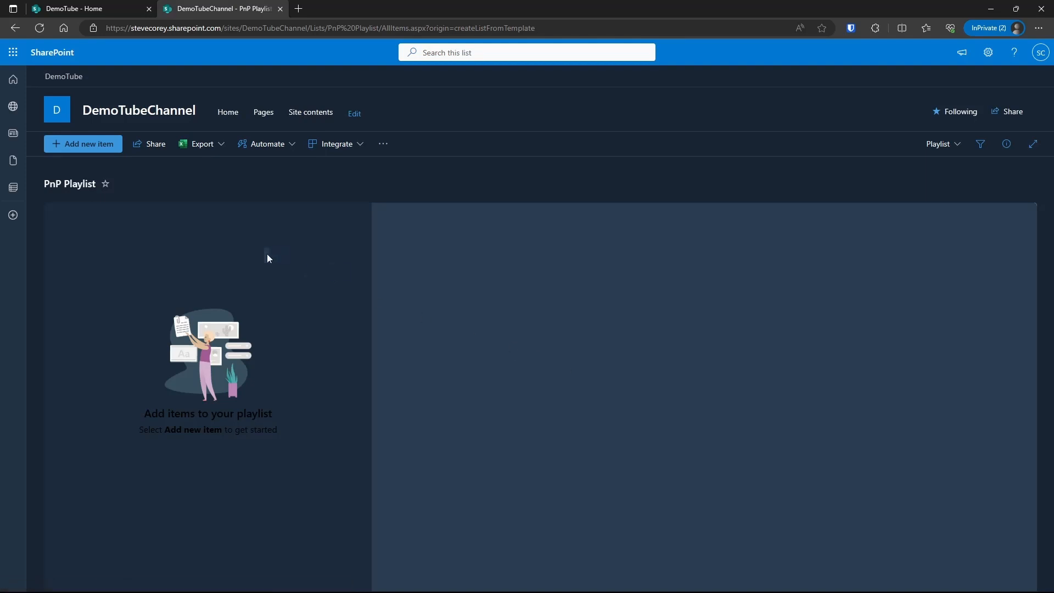
- Add the PnP Modern Search pt3, pt2 and pt1 videos, in that order, from the Videos library to the PnP Playlist
click(100, 144)
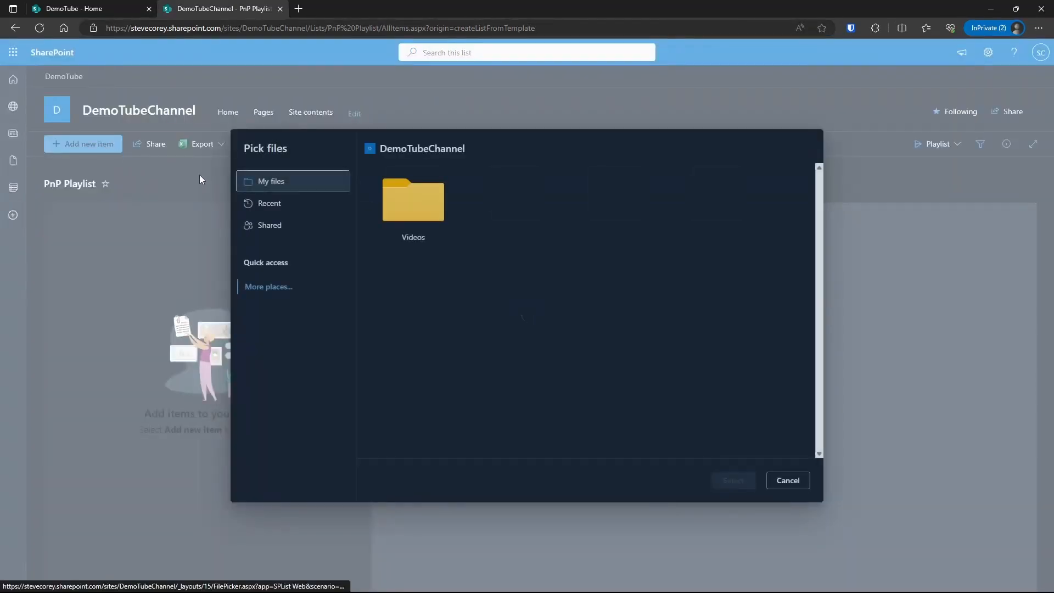
click(413, 212)
click(539, 203)
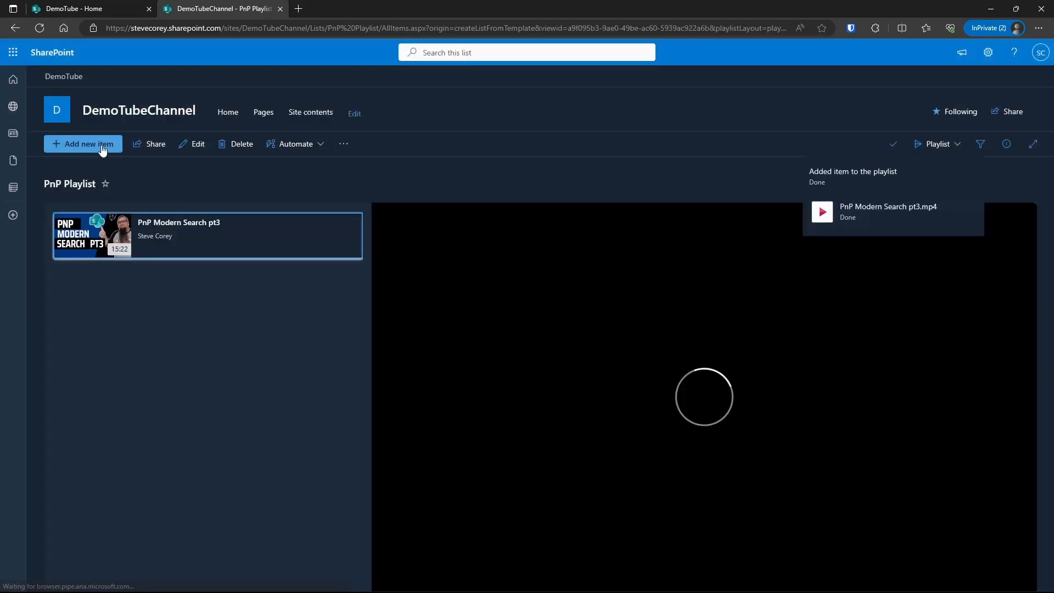
click(101, 145)
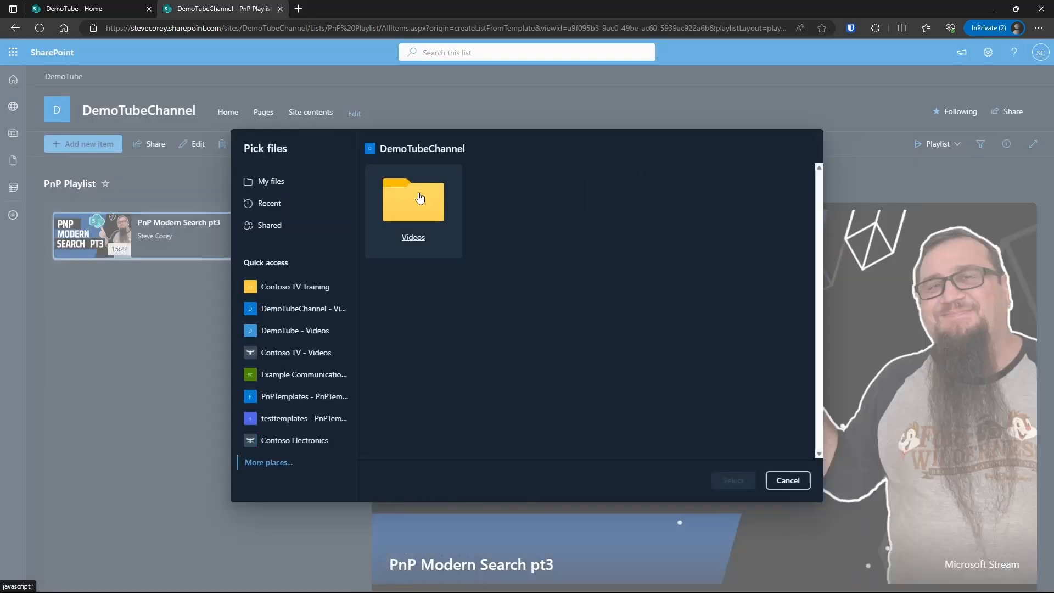
click(417, 203)
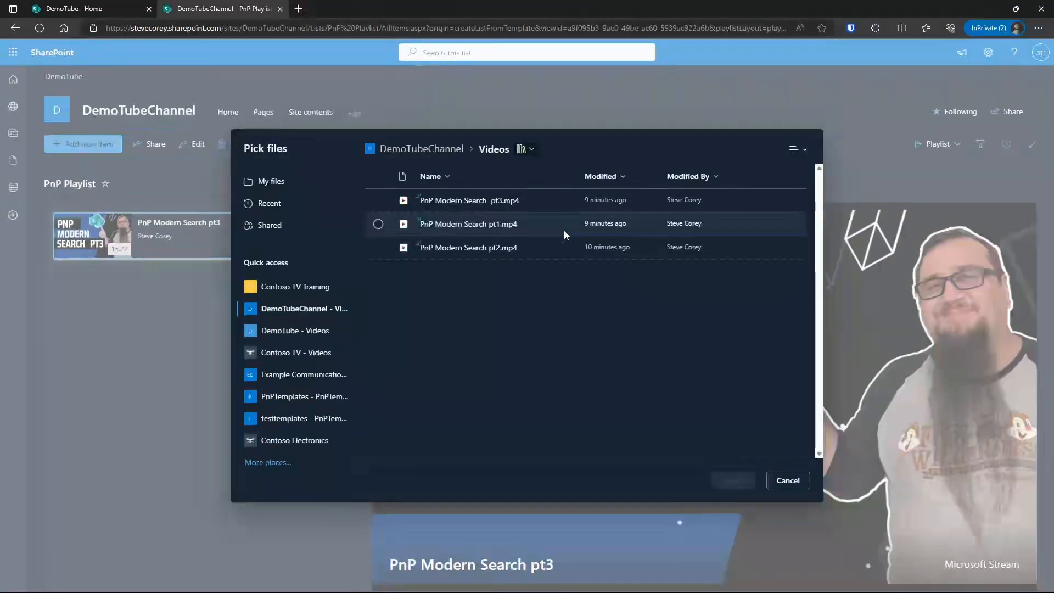
click(582, 247)
click(732, 481)
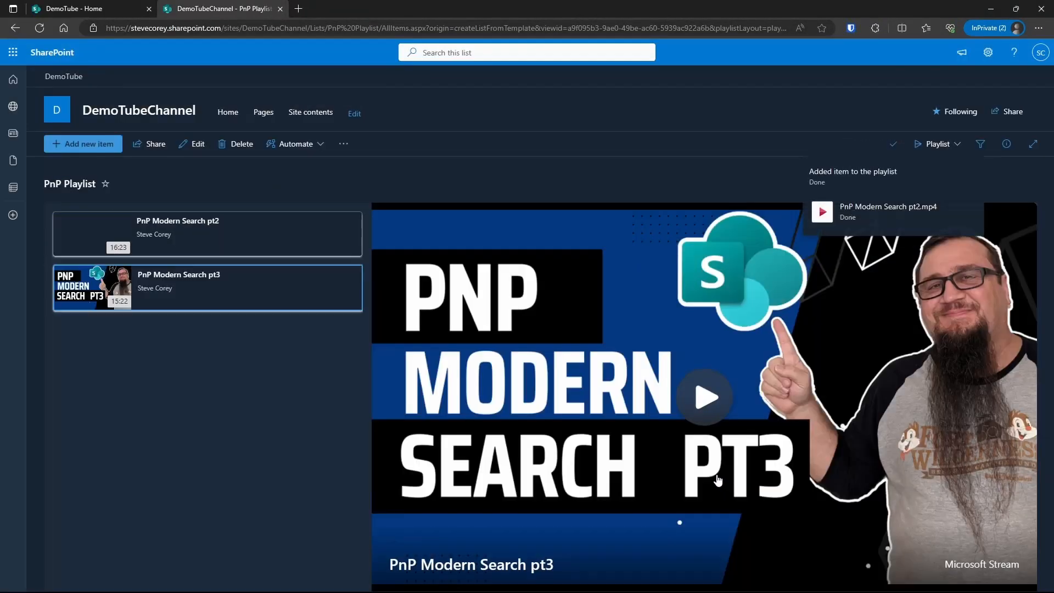
click(102, 146)
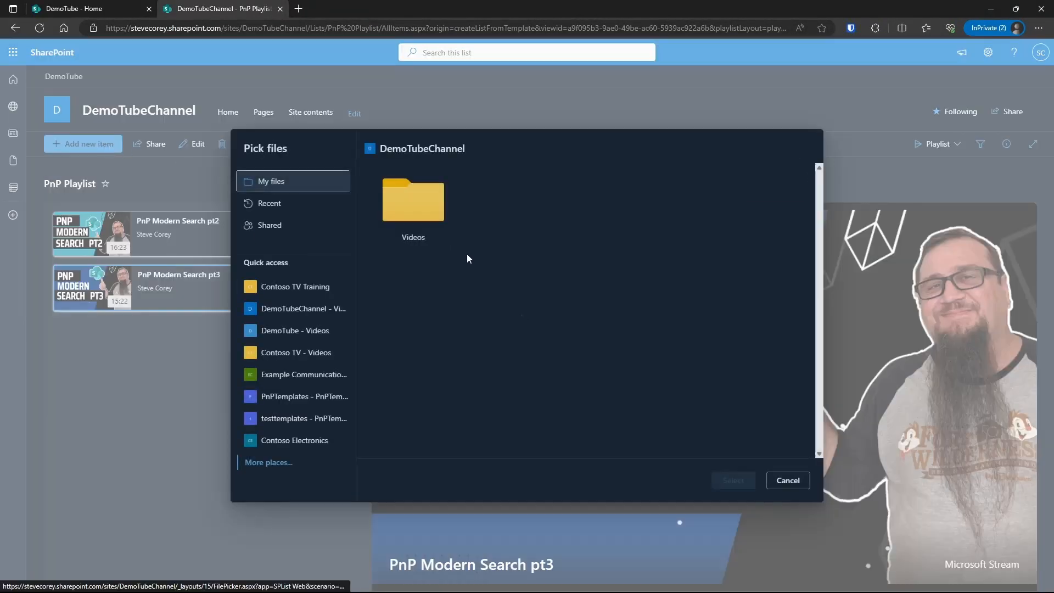
click(406, 202)
click(565, 225)
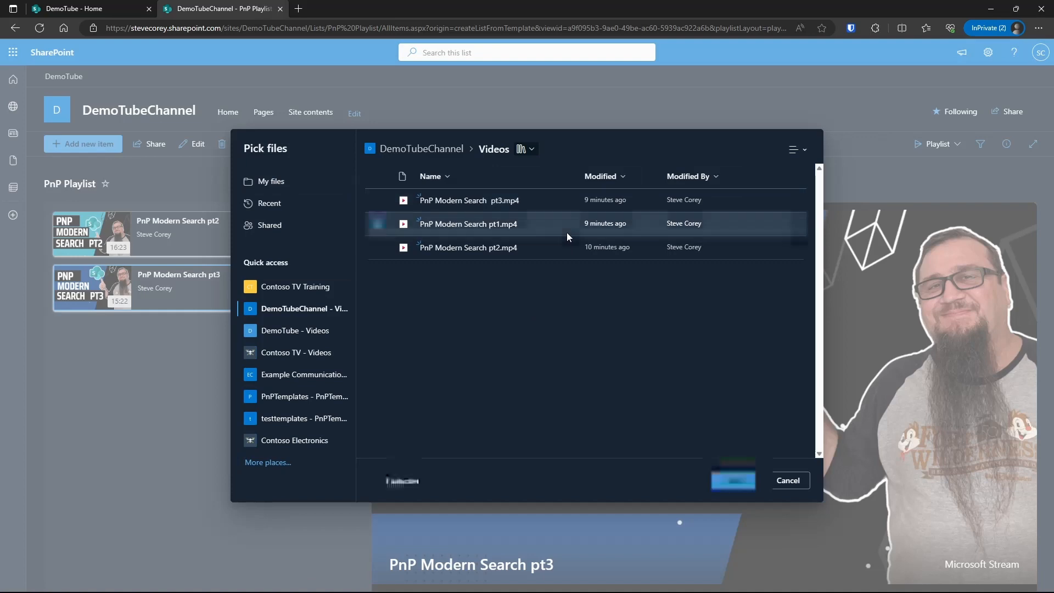
click(732, 481)
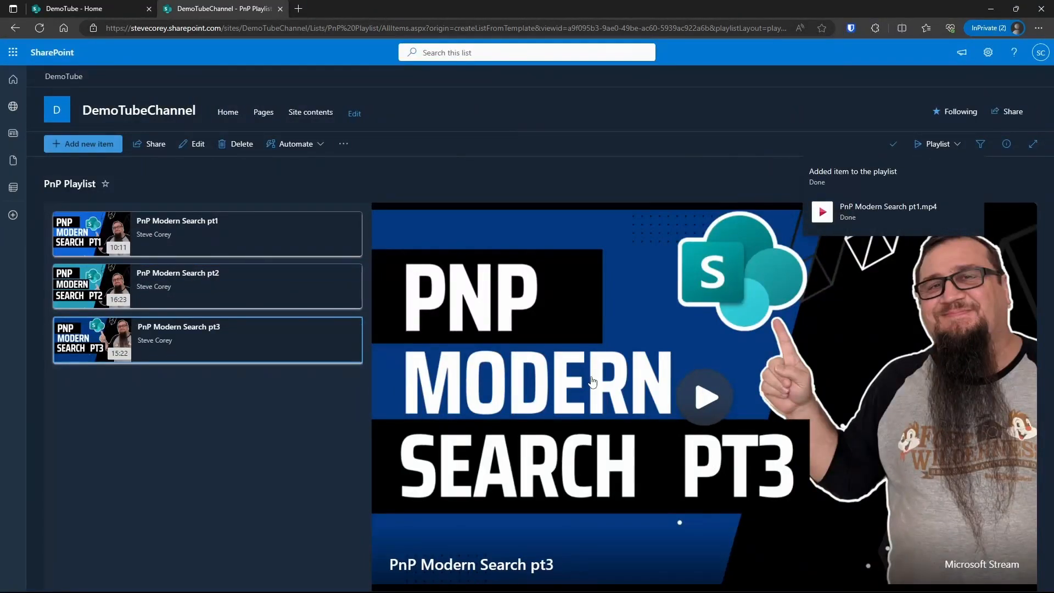
- Add the PnP Modern Search app to the DemoTubeChannel site from its site contents
click(988, 52)
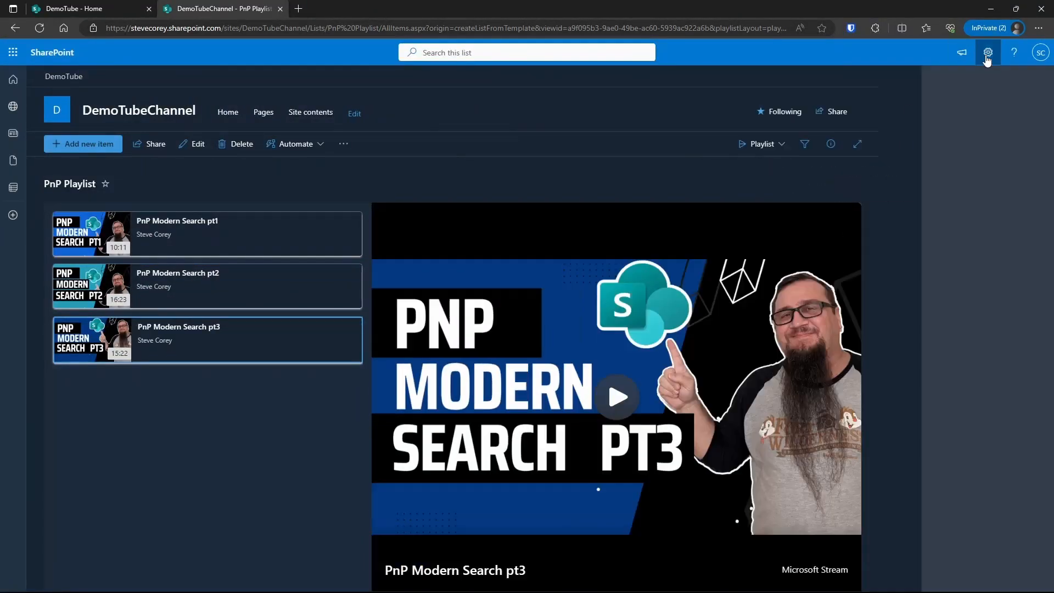
click(922, 156)
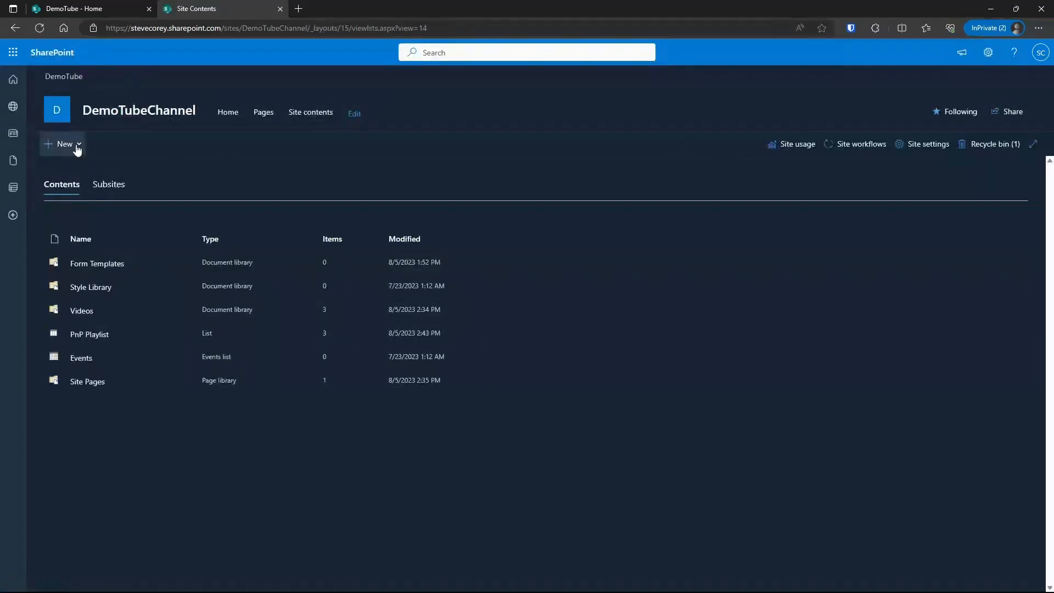
click(77, 145)
click(74, 224)
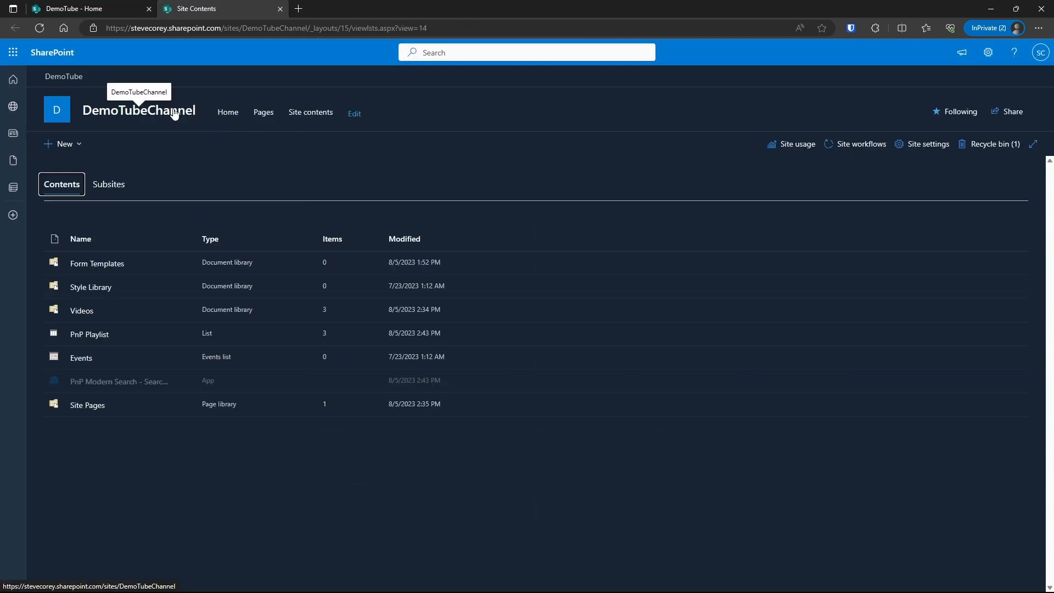
- Edit the DemoTubeChannel home page and add a List web part showing PnP Playlist in the narrow side column
click(174, 113)
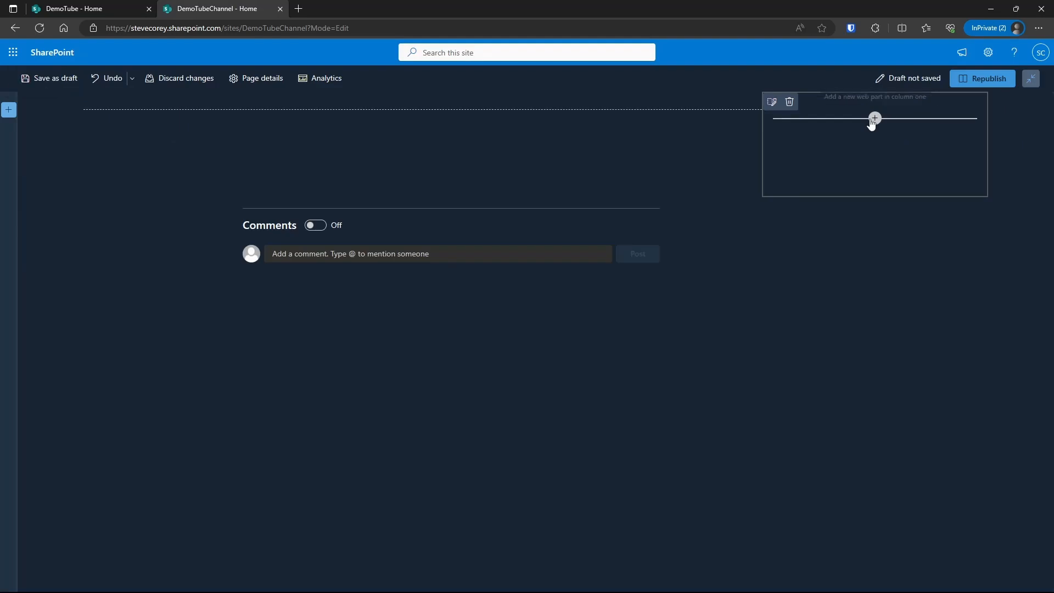
click(874, 117)
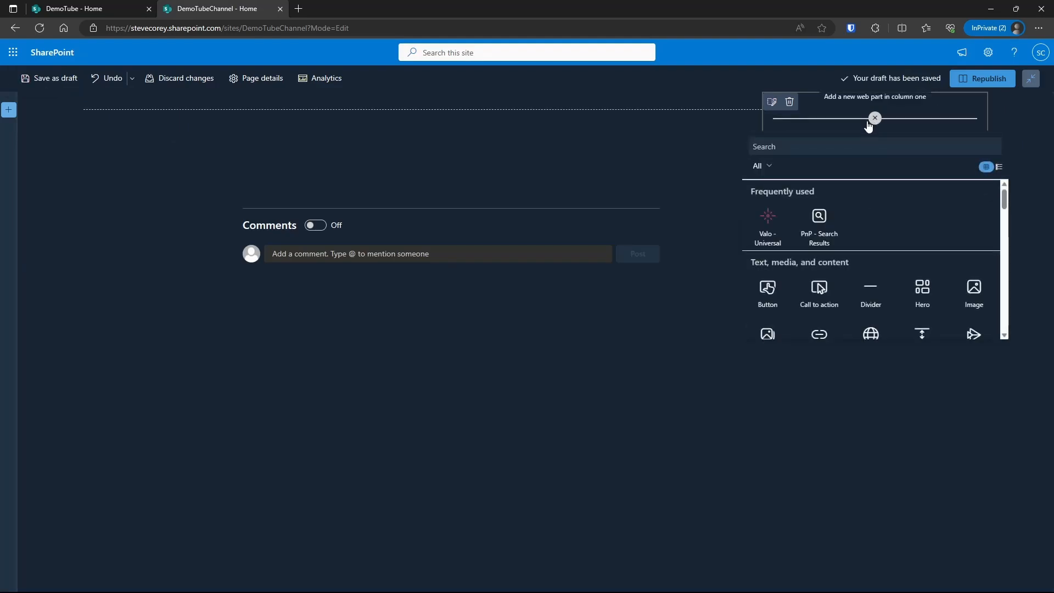
text(li)
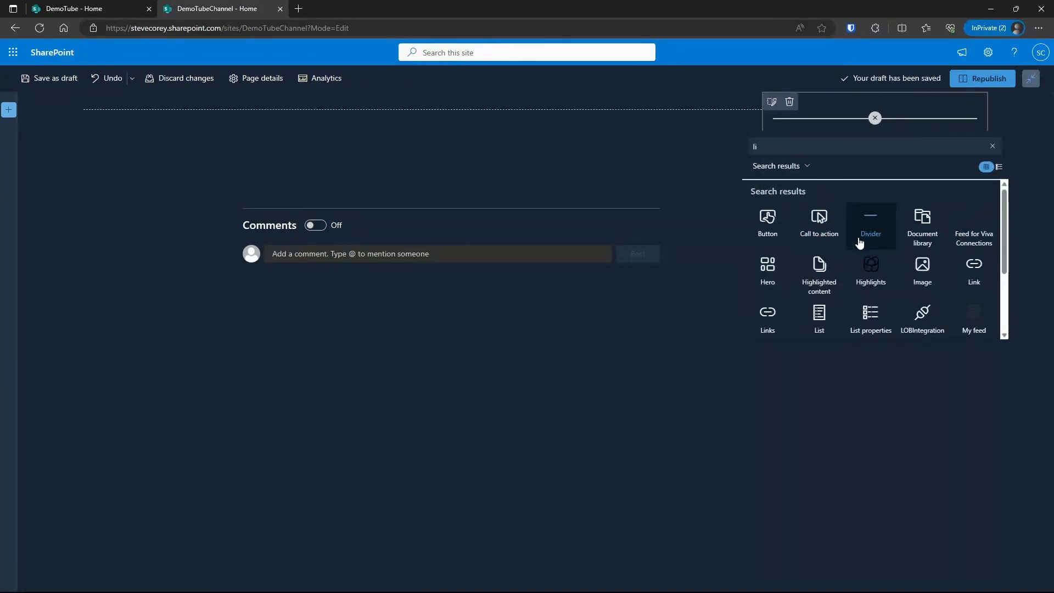
click(828, 315)
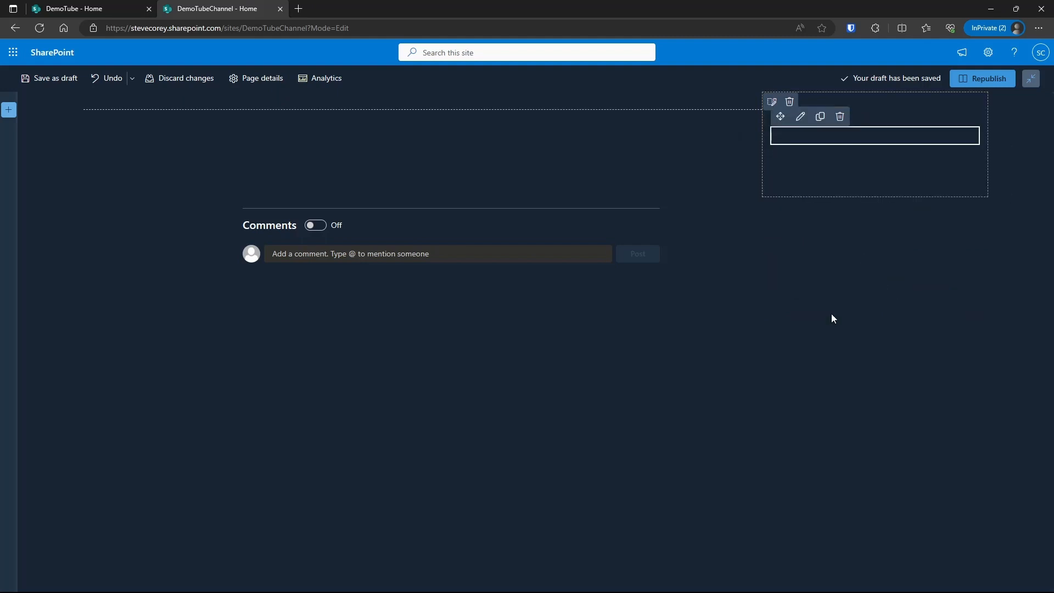
click(848, 256)
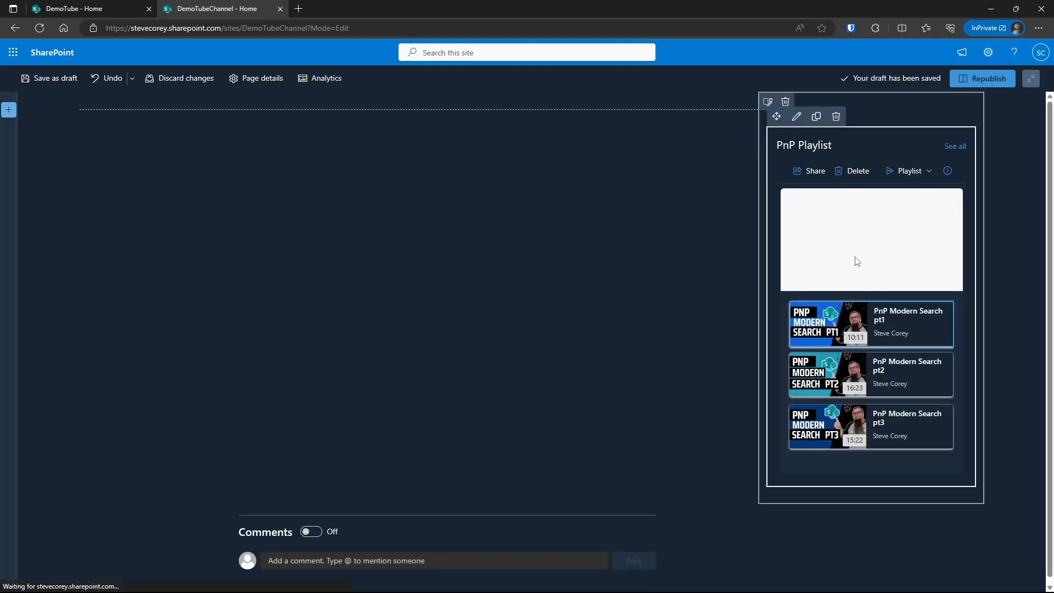
- Add a PnP - Search Results web part to the page's wide column with SharePoint Search as its data source
click(419, 118)
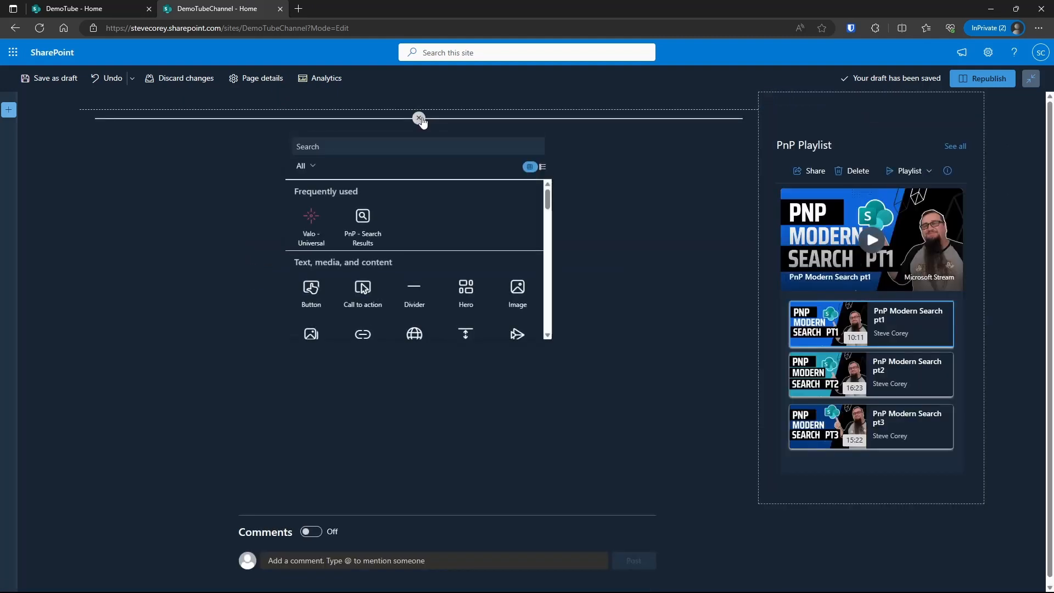
click(363, 222)
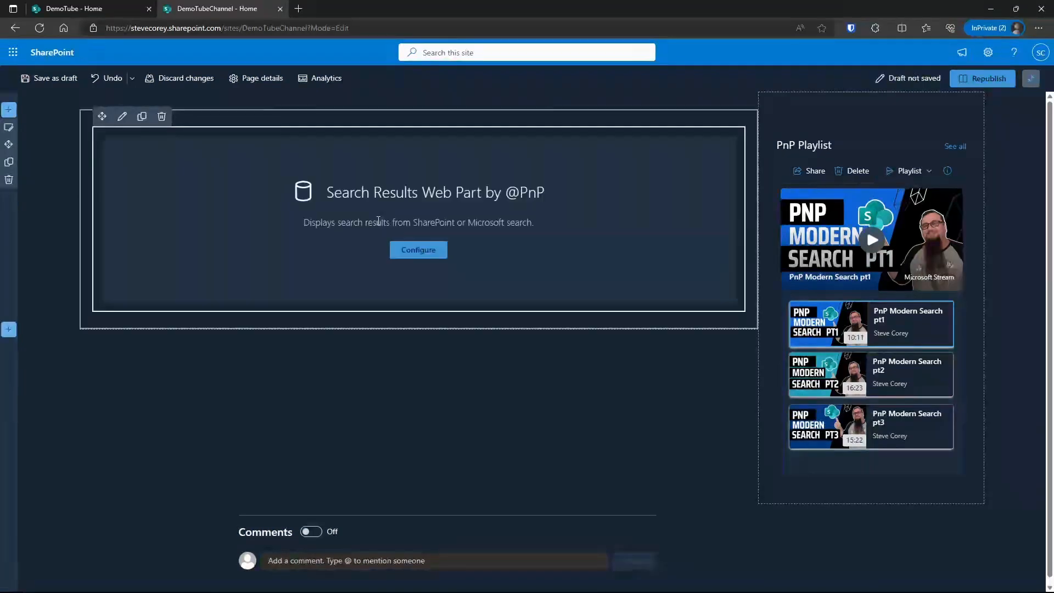
click(417, 250)
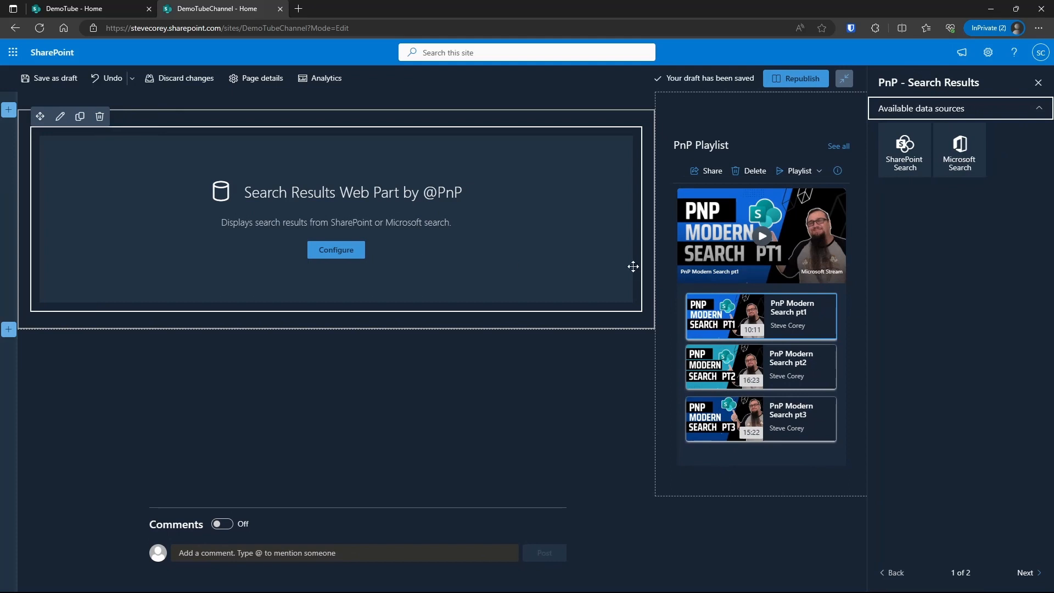
click(904, 157)
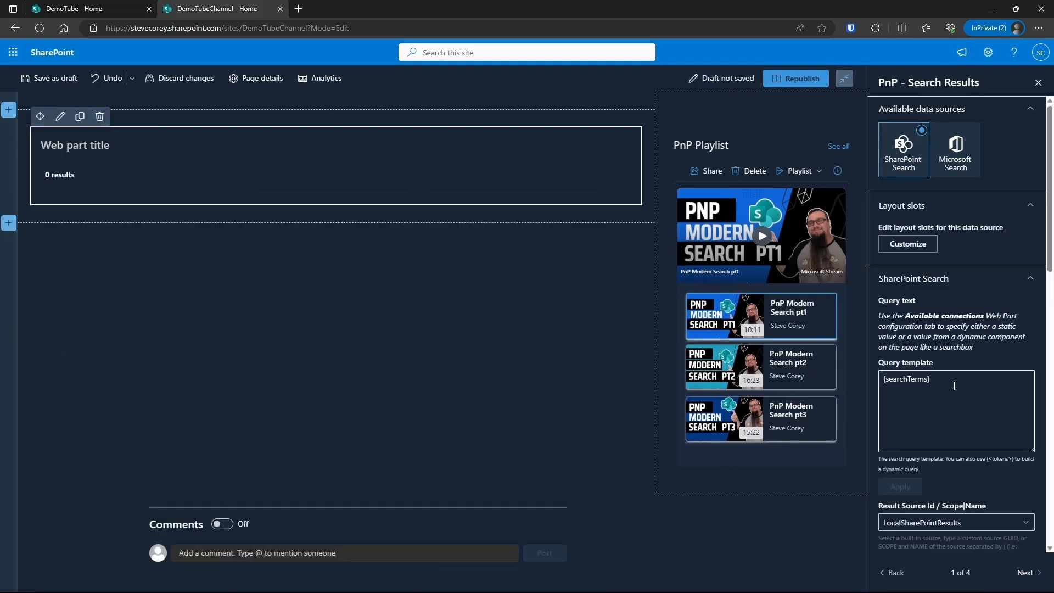
triple_click(943, 384)
key(ctrl+v)
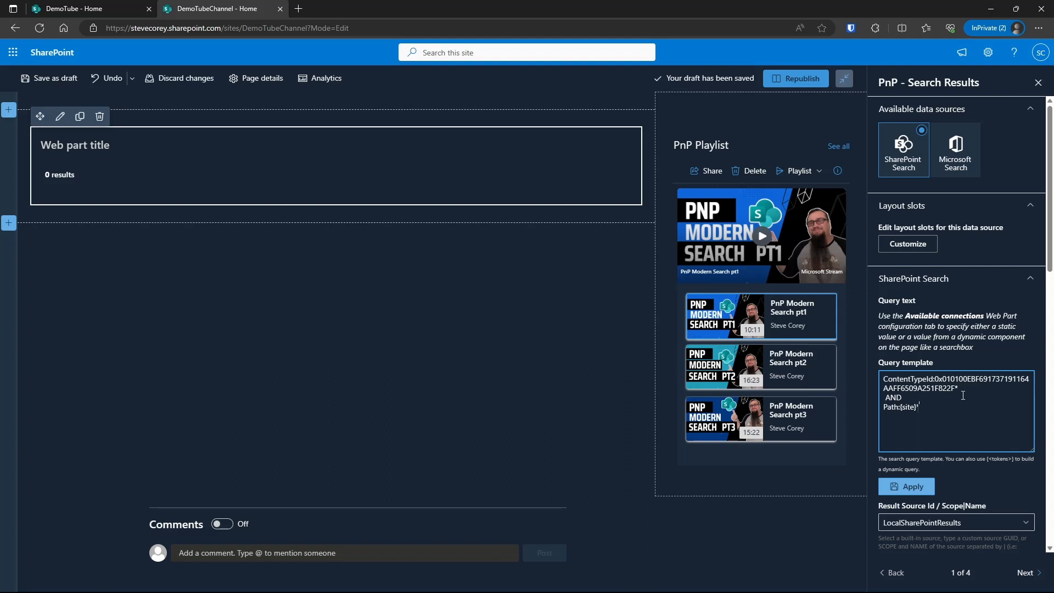
click(925, 487)
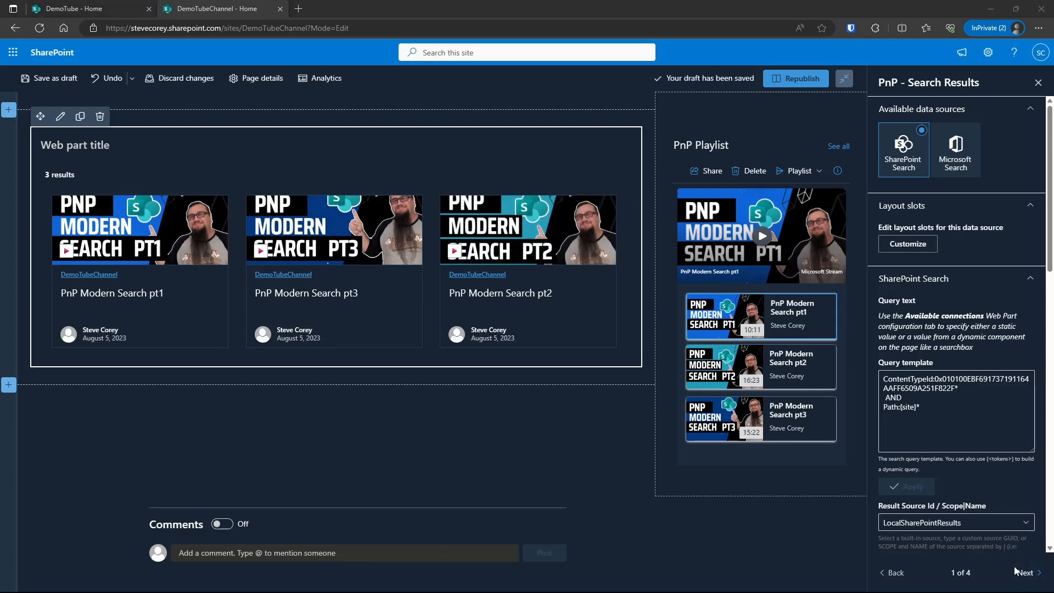
- Remove the Author slot from the search results web part's layout slots and save the slot list
click(912, 247)
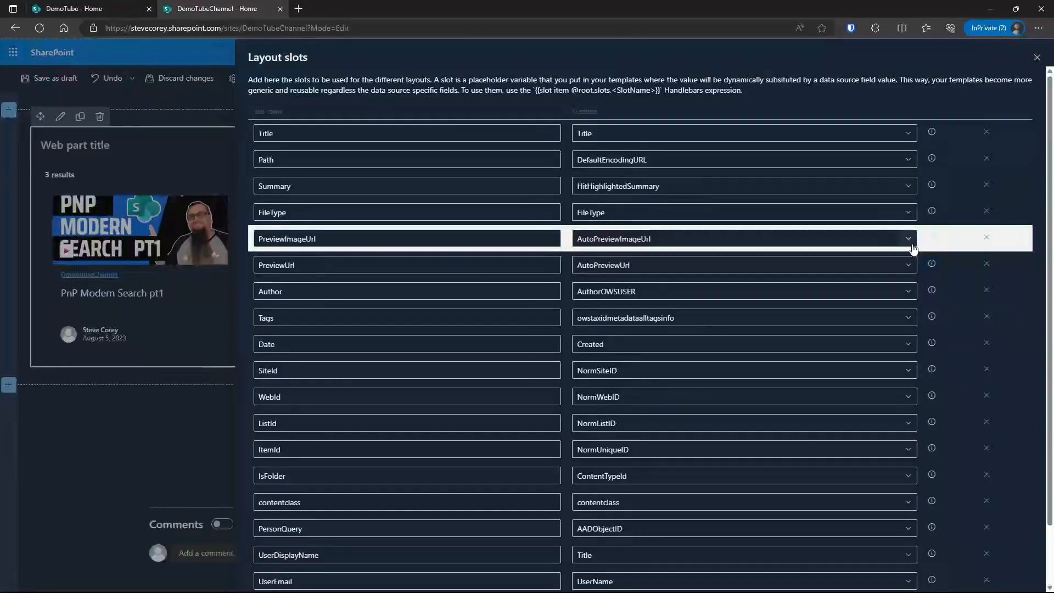
click(987, 291)
scroll(945, 548, down, 1)
click(950, 571)
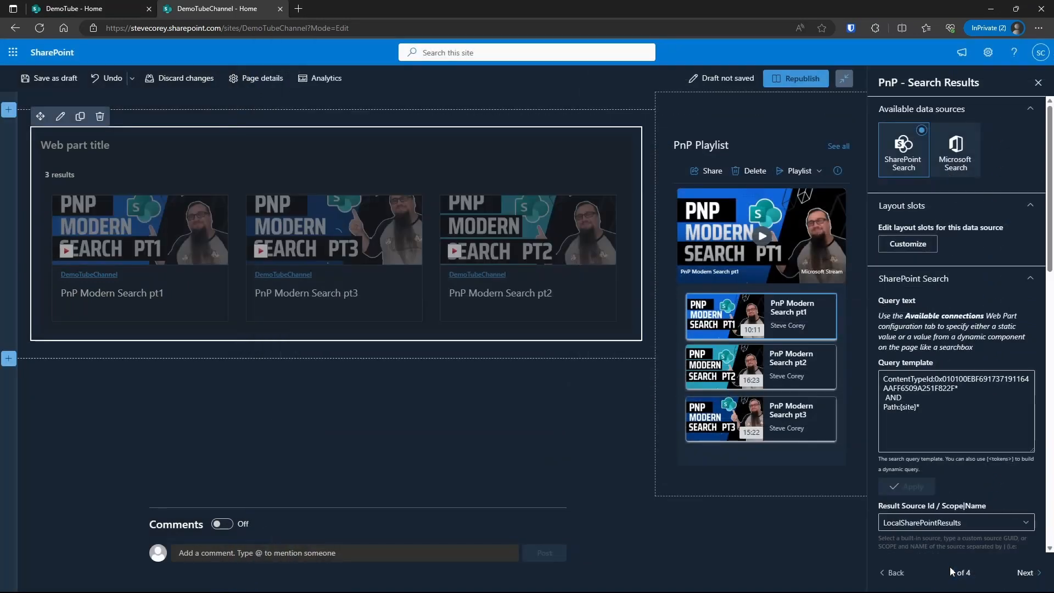
- Add CSS to the results template: .ms-Image and .ms-DocumentCardPreview height 200px, .ms-Image overflow visible, .ms-Image img left/top auto and transform none; save it
click(1023, 573)
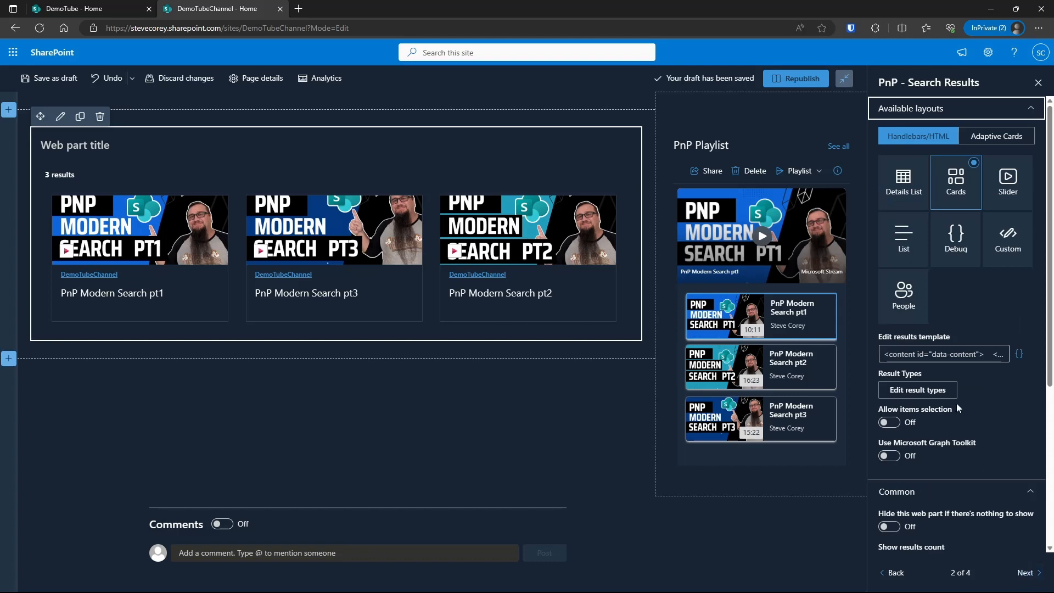
click(959, 358)
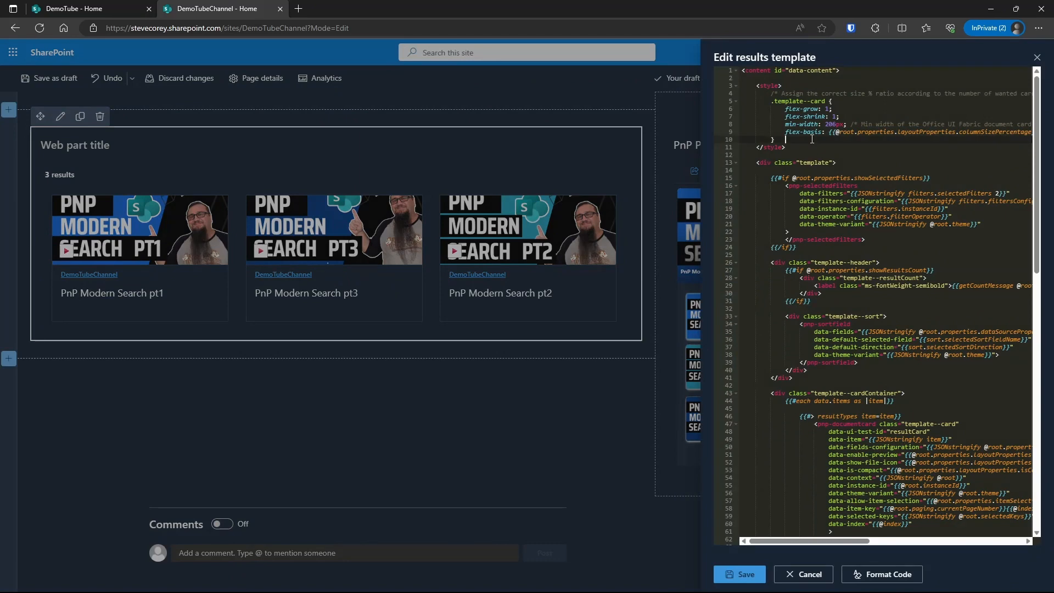
text(.ms-Image {     height: 200px;     overflow: visible; } .ms-Image img {     left: auto;     top: auto;     transform: none; } .ms-DocumentCardPreview {     height: 200px; })
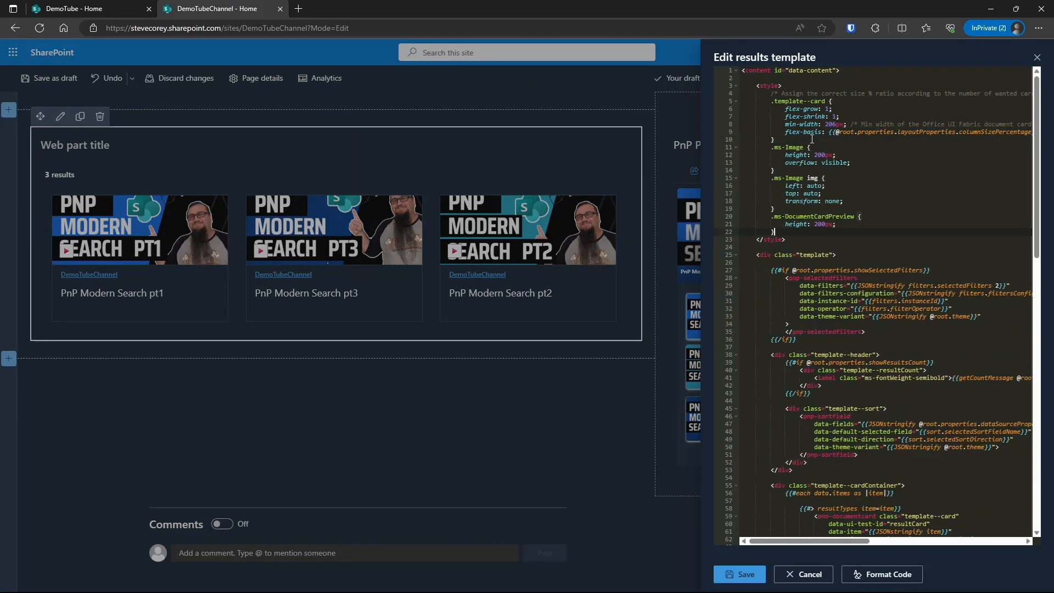
click(741, 573)
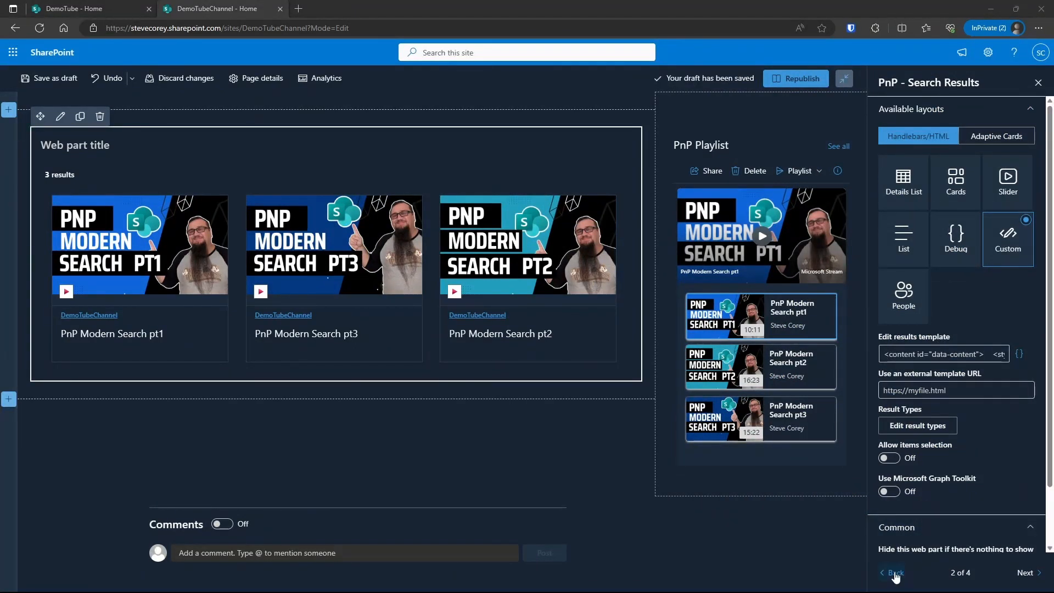
- Set the search results web part to sort by Created as the default sort, in Descending direction, and save the sort settings
click(894, 573)
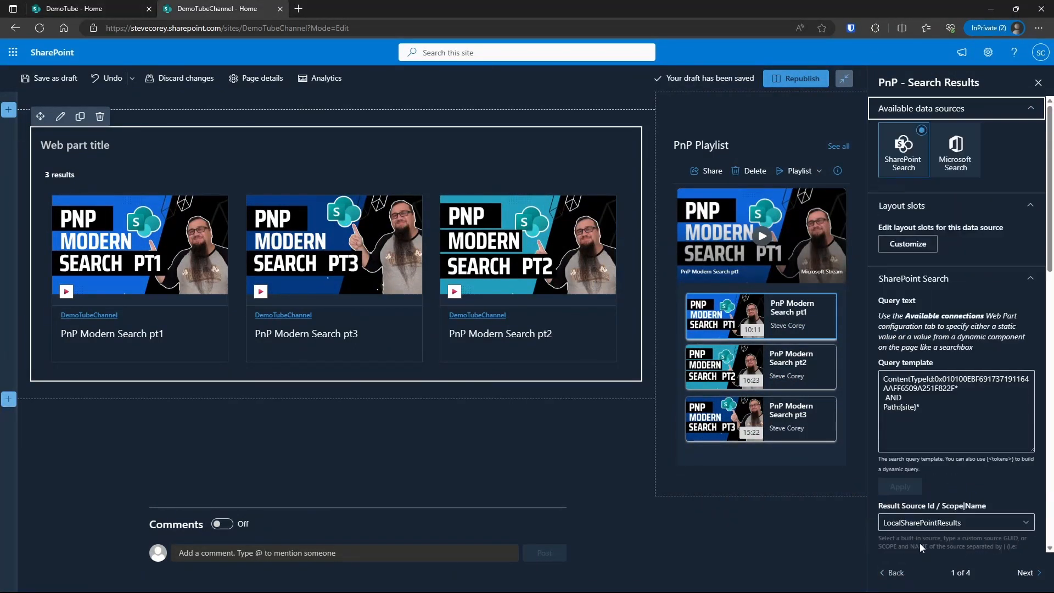
scroll(939, 480, down, 7)
click(911, 313)
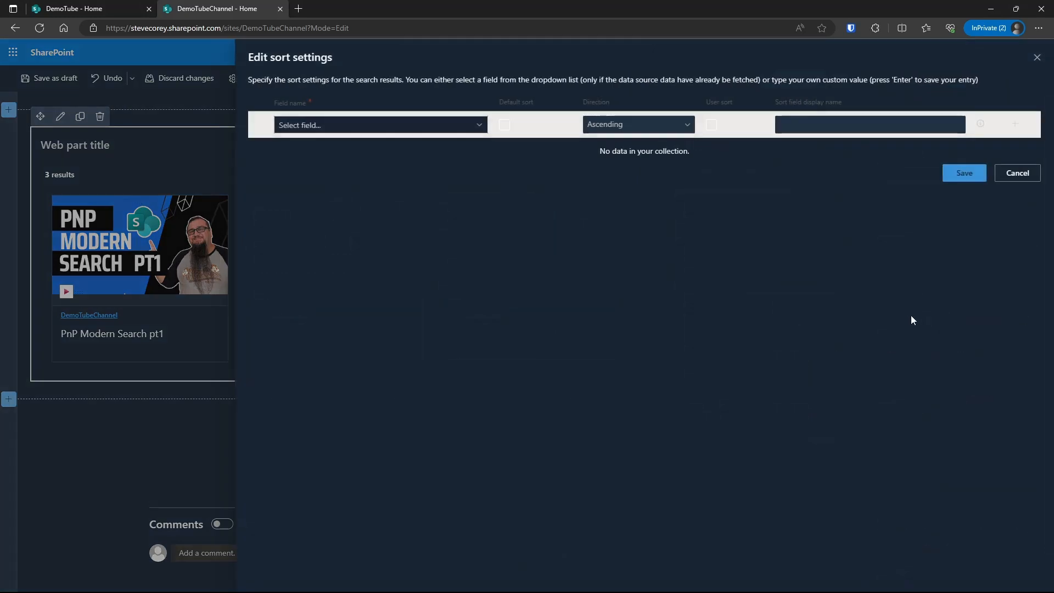
click(479, 126)
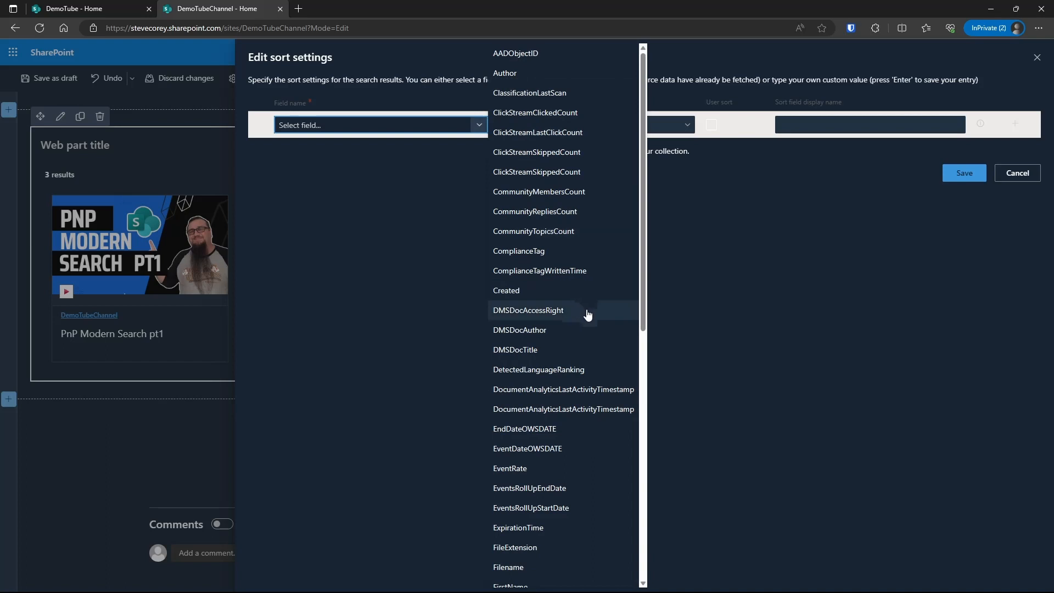
click(576, 297)
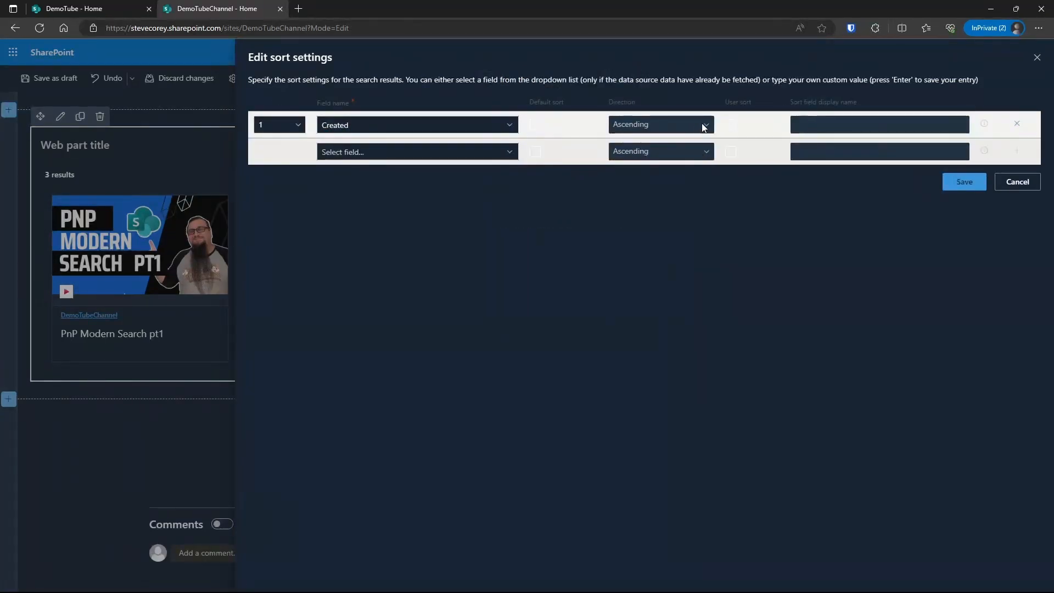
click(534, 125)
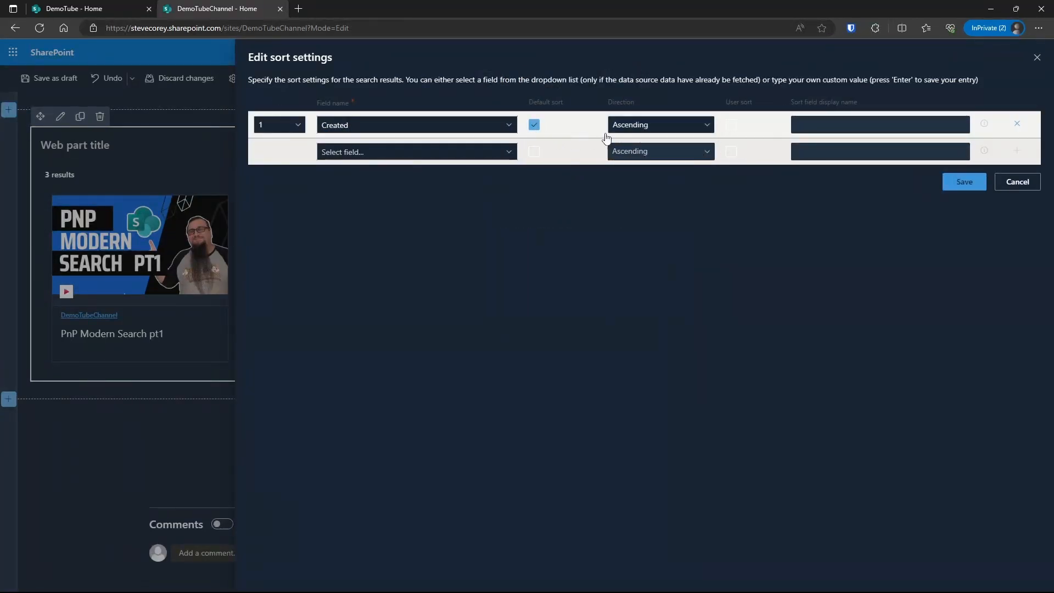
click(609, 129)
click(635, 162)
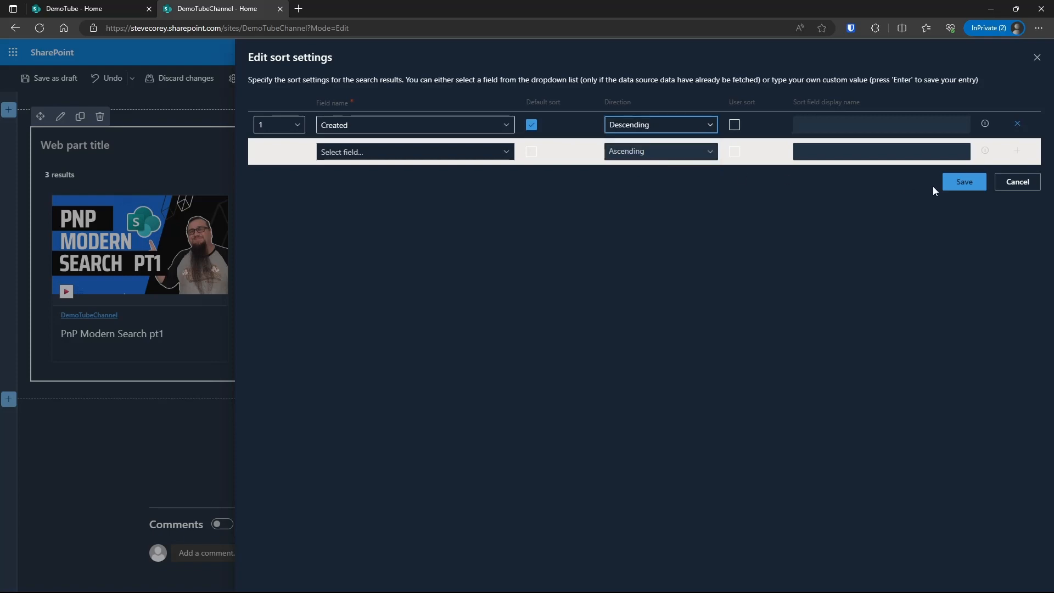
click(964, 182)
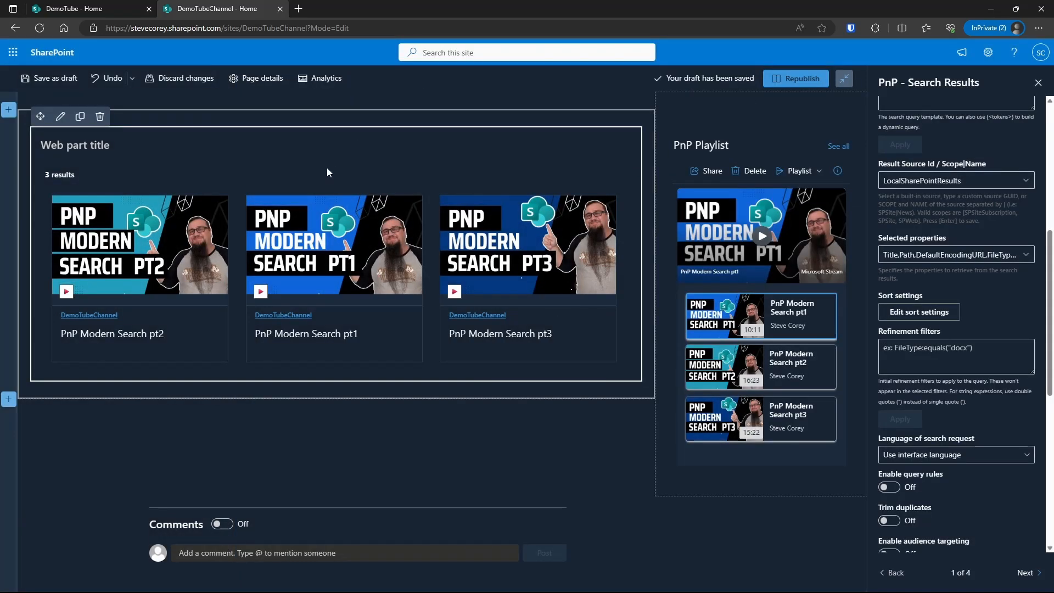
- Duplicate the search results web part, titling the upper copy "Recent Videos" and the lower one "All Videos"
click(80, 116)
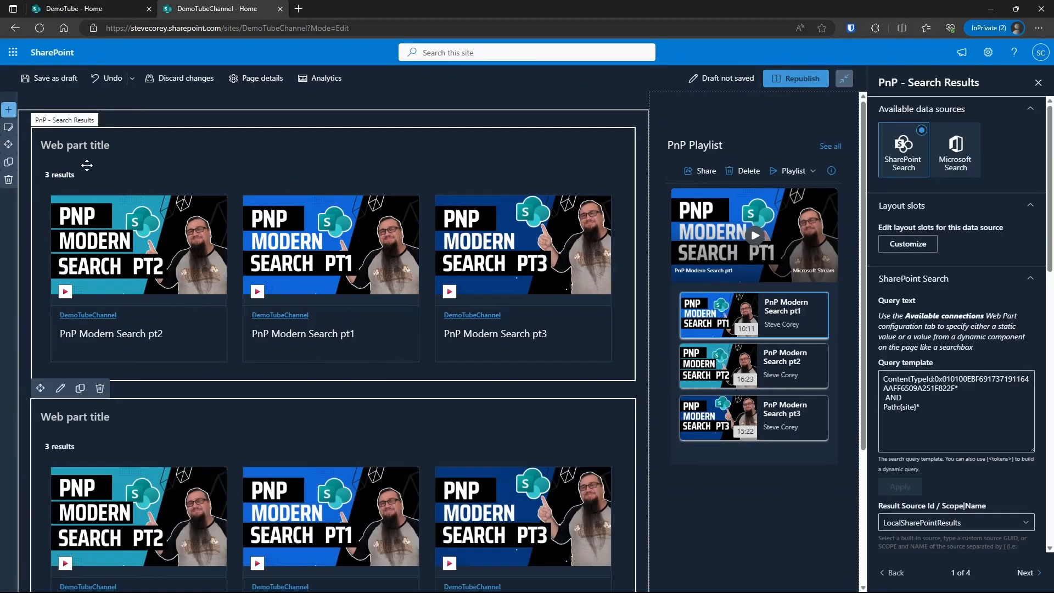
click(69, 143)
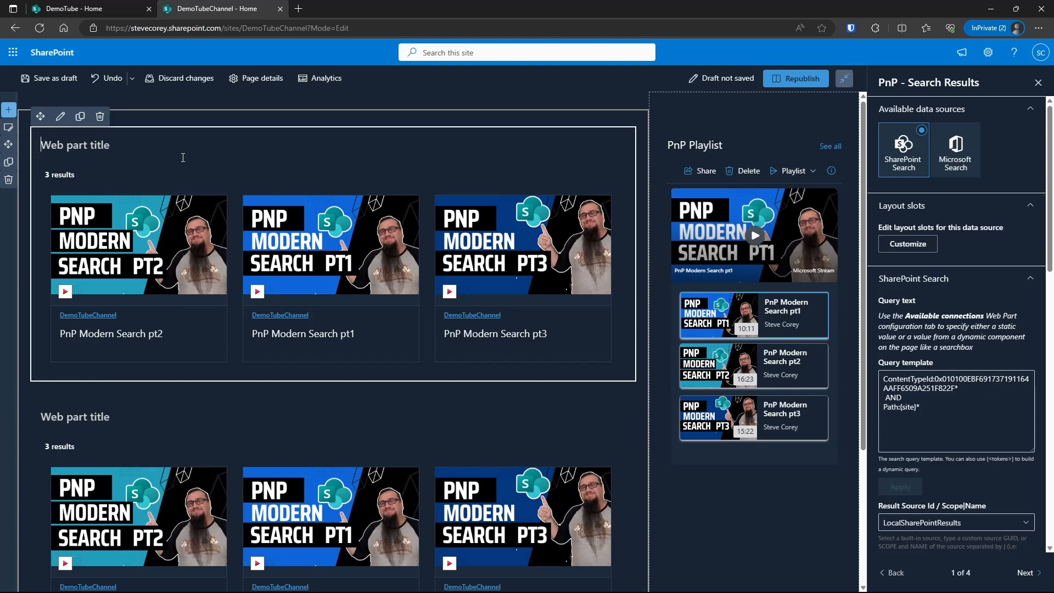
text(Recent Videos)
click(144, 420)
text(A)
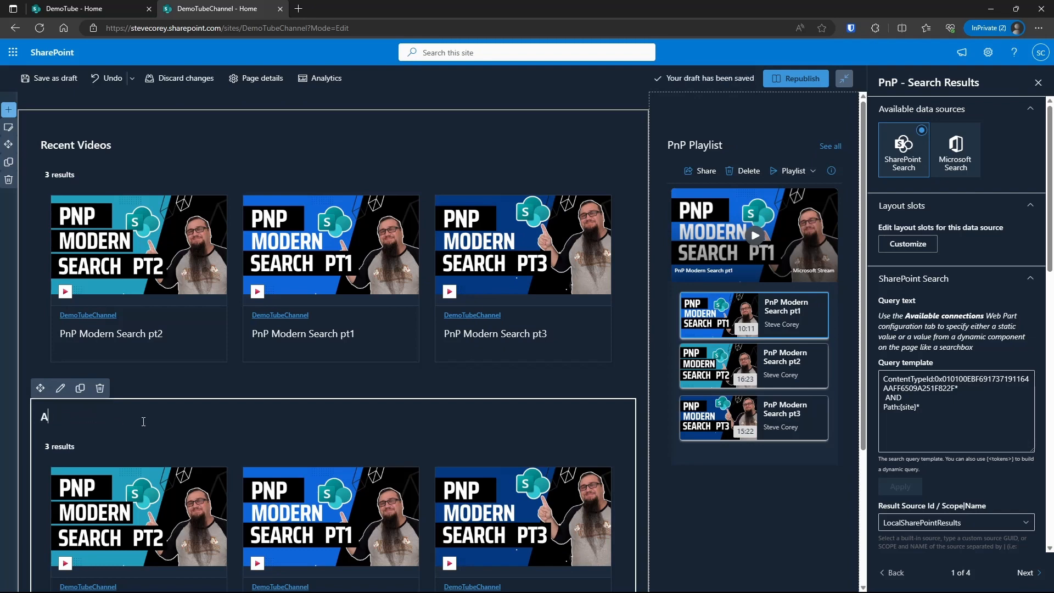
text(ll Videos)
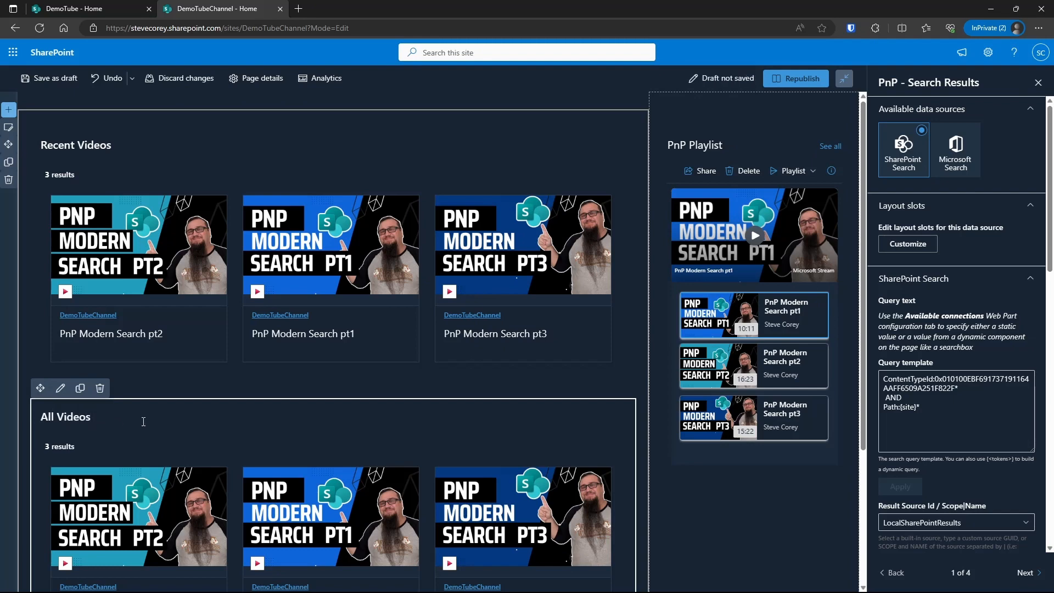
- Set the Recent Videos web part's paging to 3 items per page and 0 pages to display in range
click(281, 174)
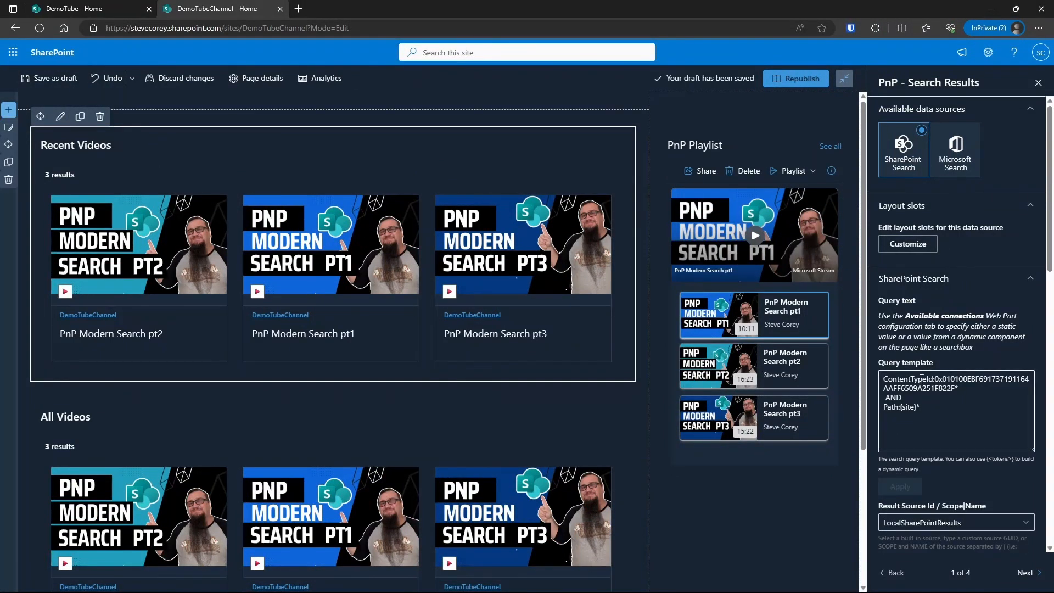
scroll(921, 400, down, 6)
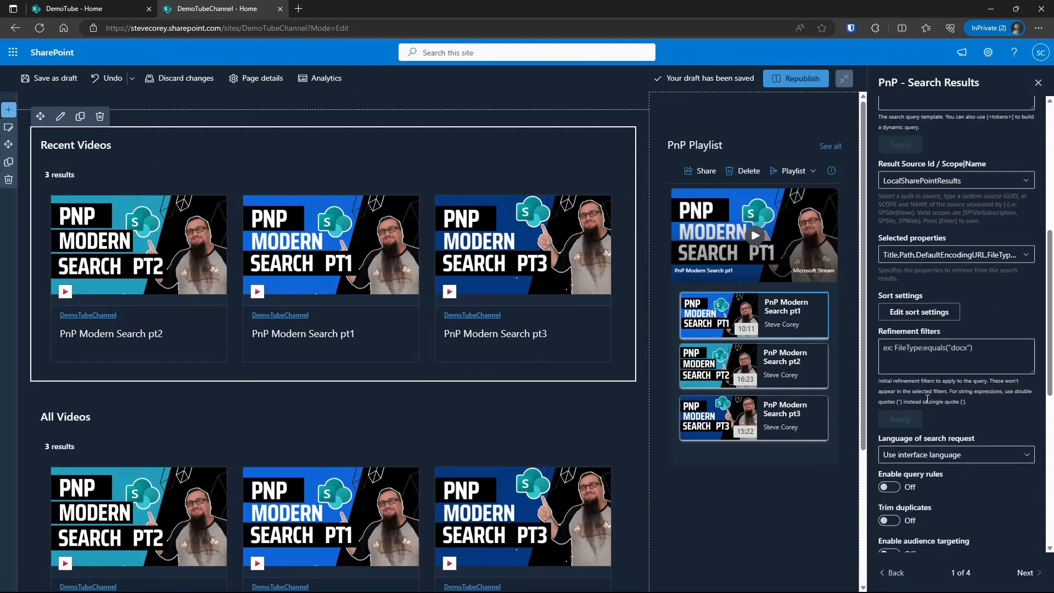
scroll(927, 399, down, 6)
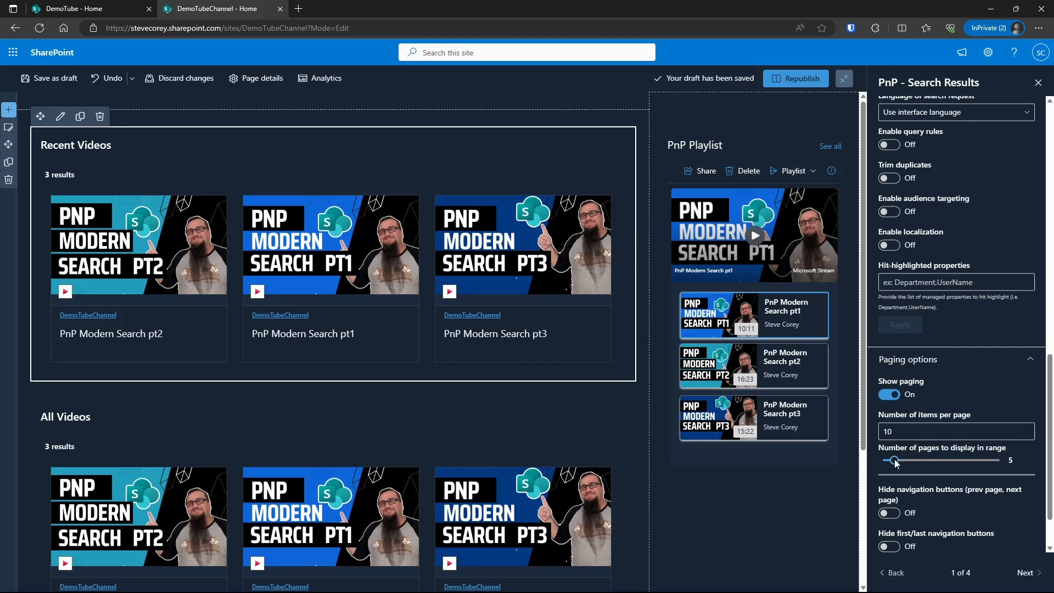
drag(894, 460, 882, 460)
double_click(901, 433)
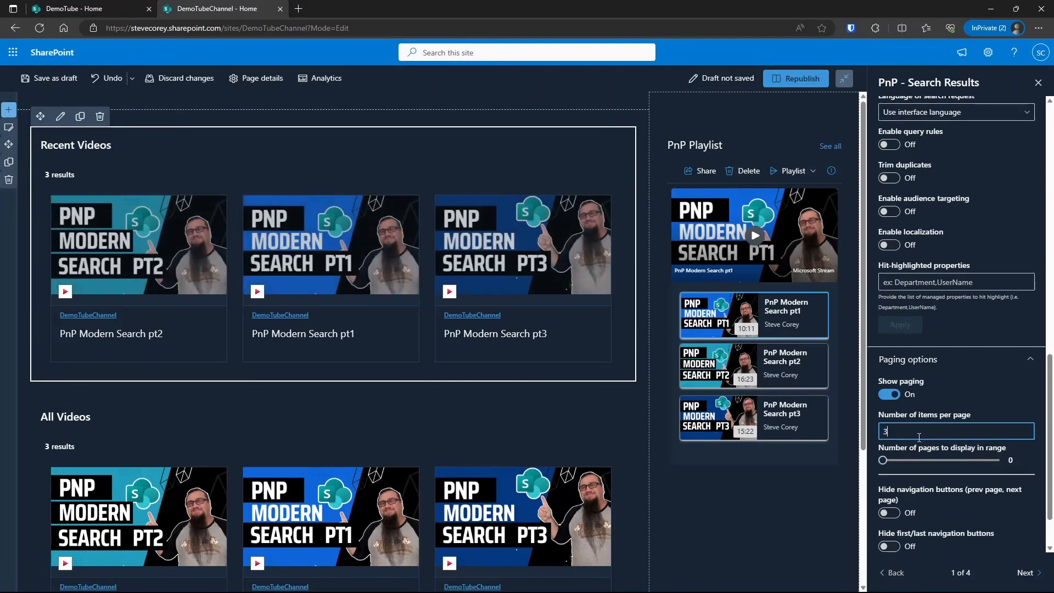
- Check the All Videos web part's paging options and republish the DemoTubeChannel home page
click(478, 426)
scroll(991, 439, down, 10)
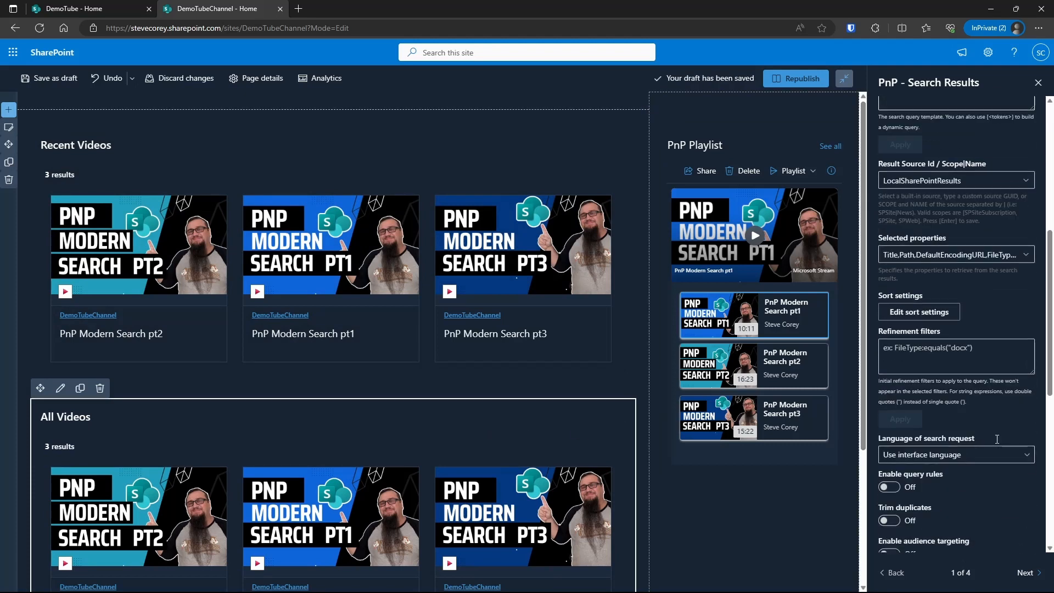
scroll(986, 438, down, 3)
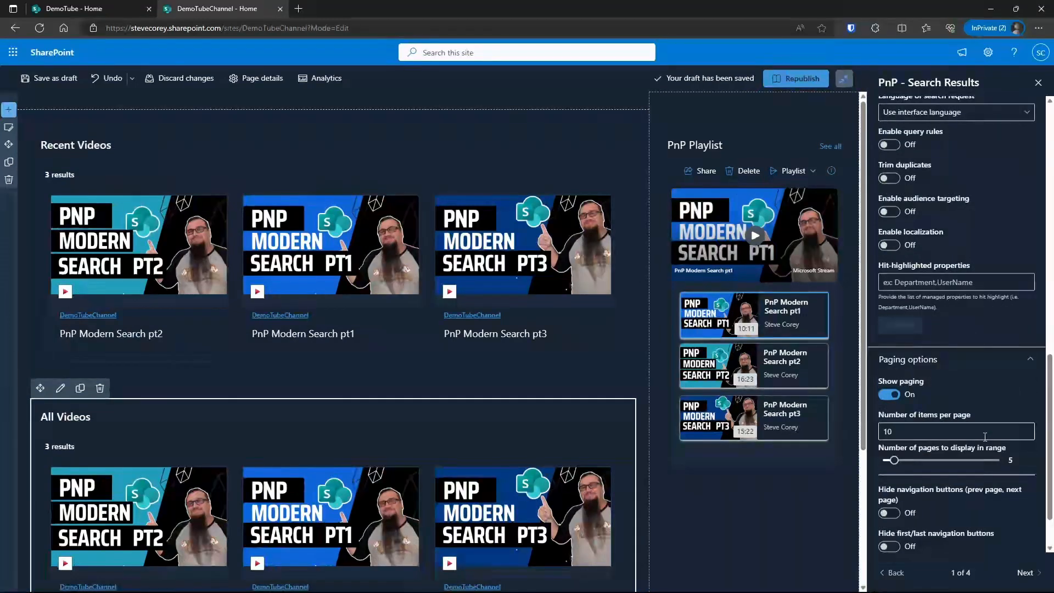
click(792, 78)
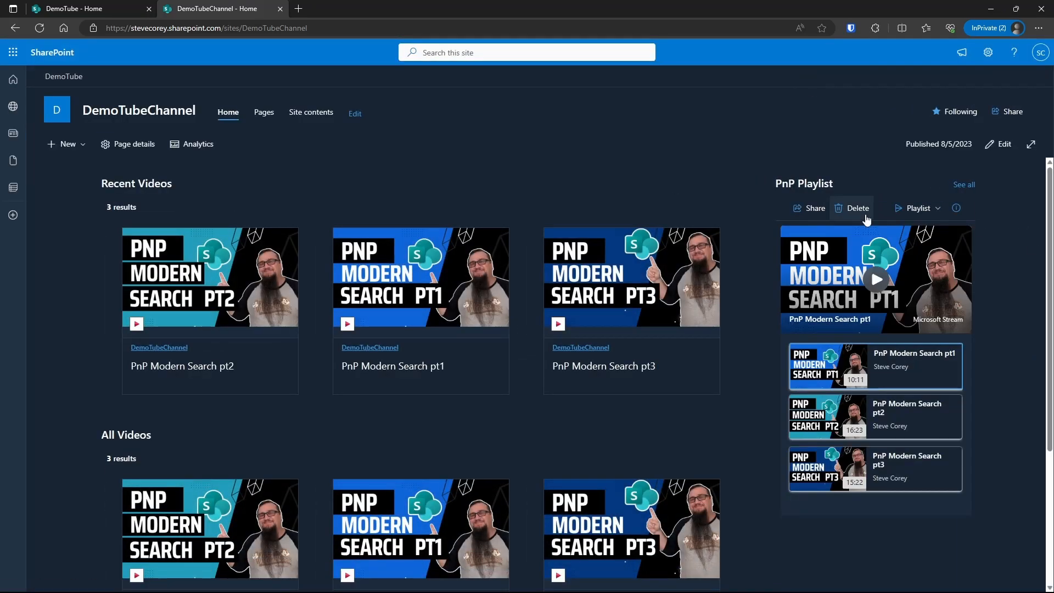
- Remove the Pages and Site contents links from the DemoTubeChannel site navigation
click(354, 113)
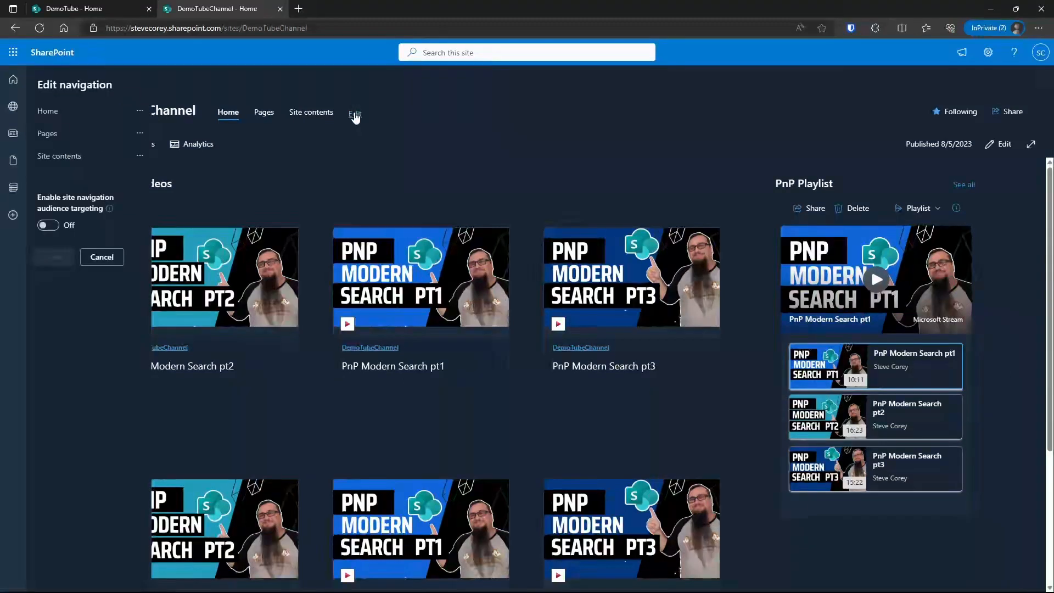
click(140, 133)
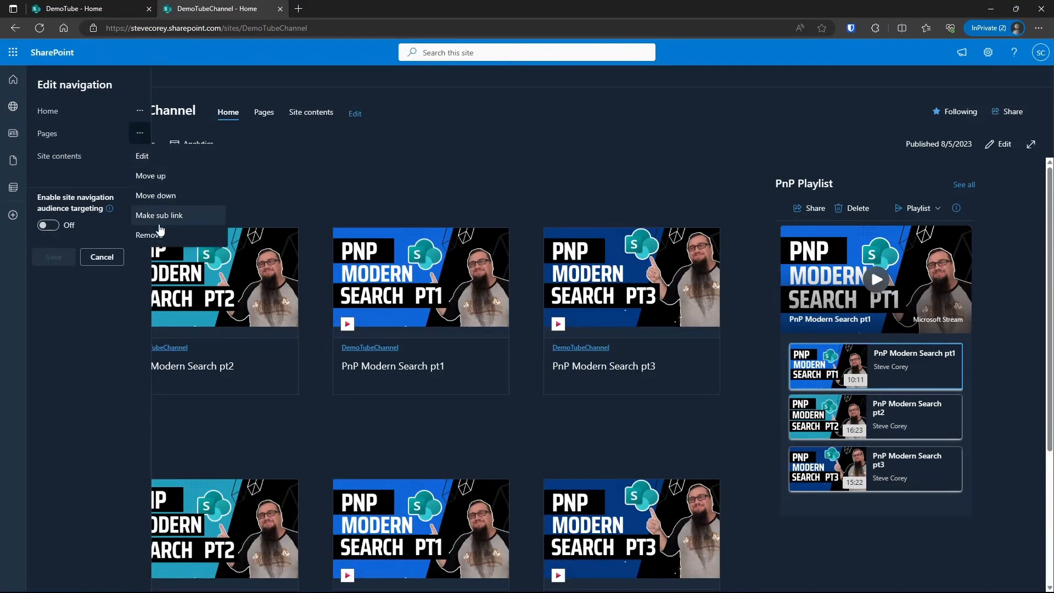
click(151, 234)
click(140, 133)
click(151, 214)
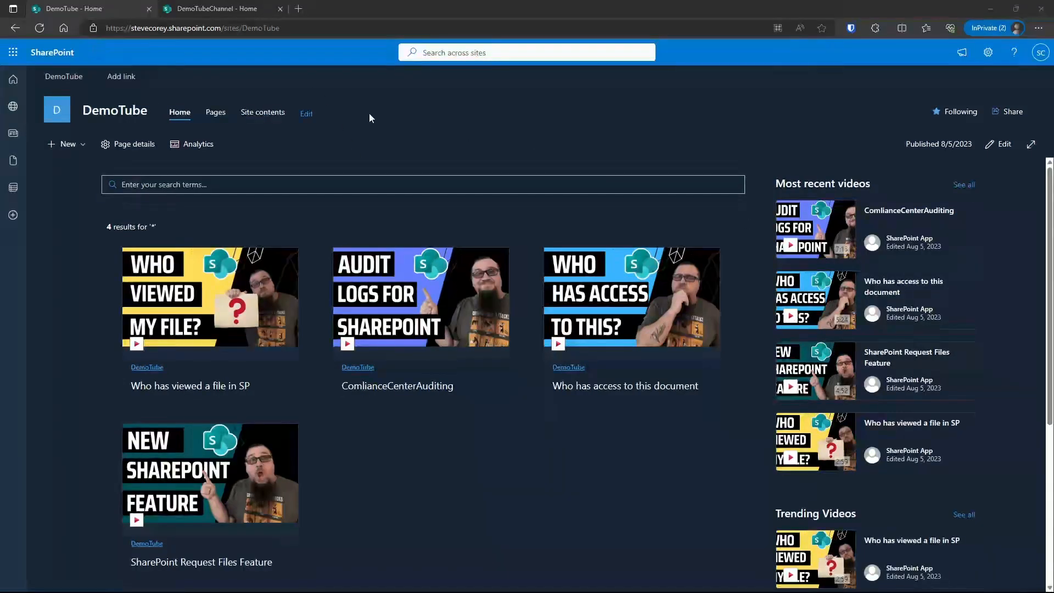
- Remove the Pages and Site contents links from the DemoTube site navigation
click(306, 114)
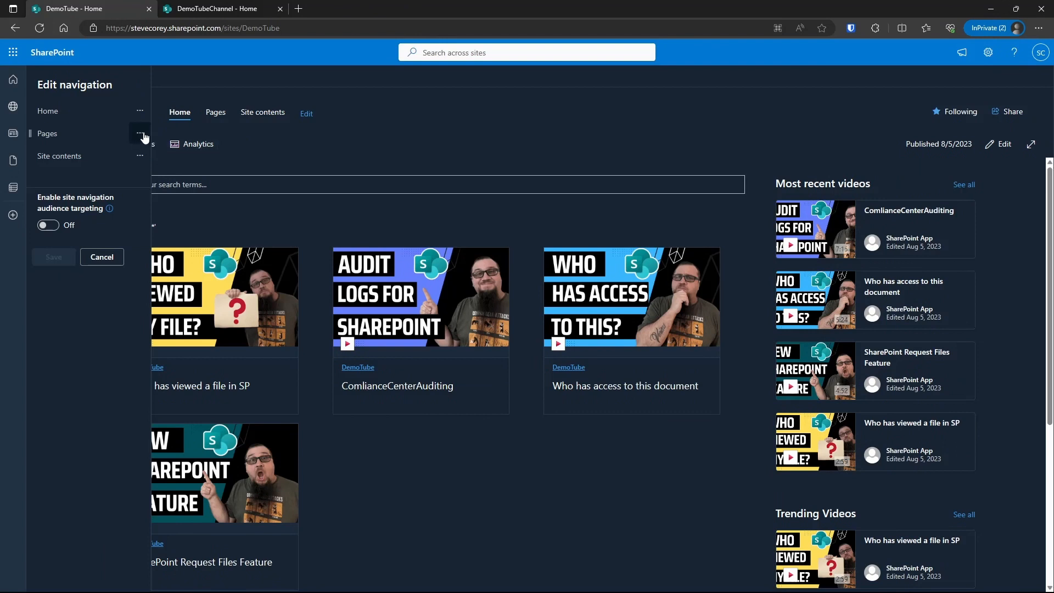
click(140, 135)
click(149, 233)
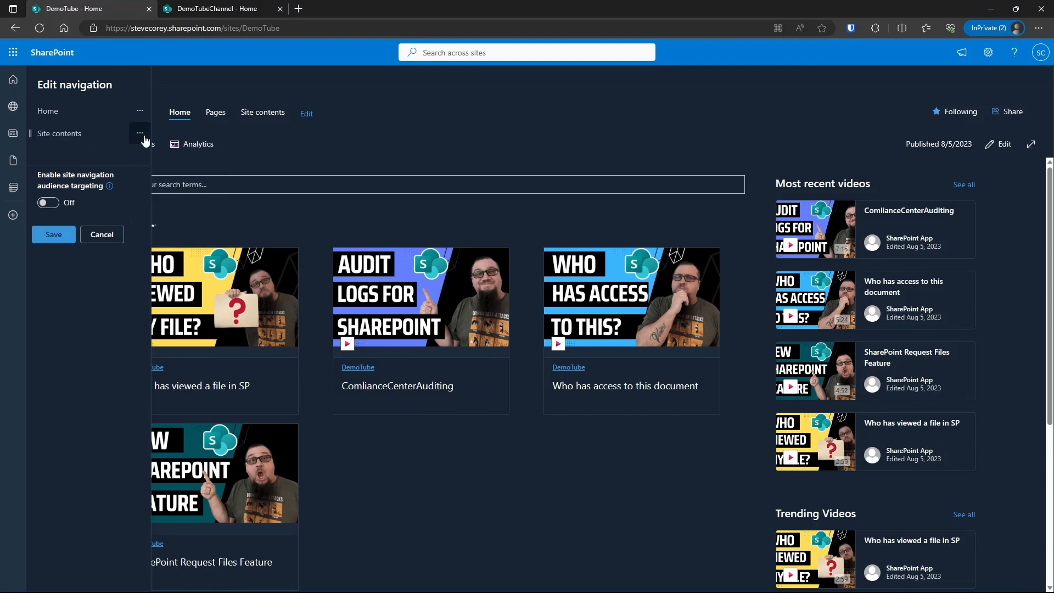
click(140, 134)
click(156, 214)
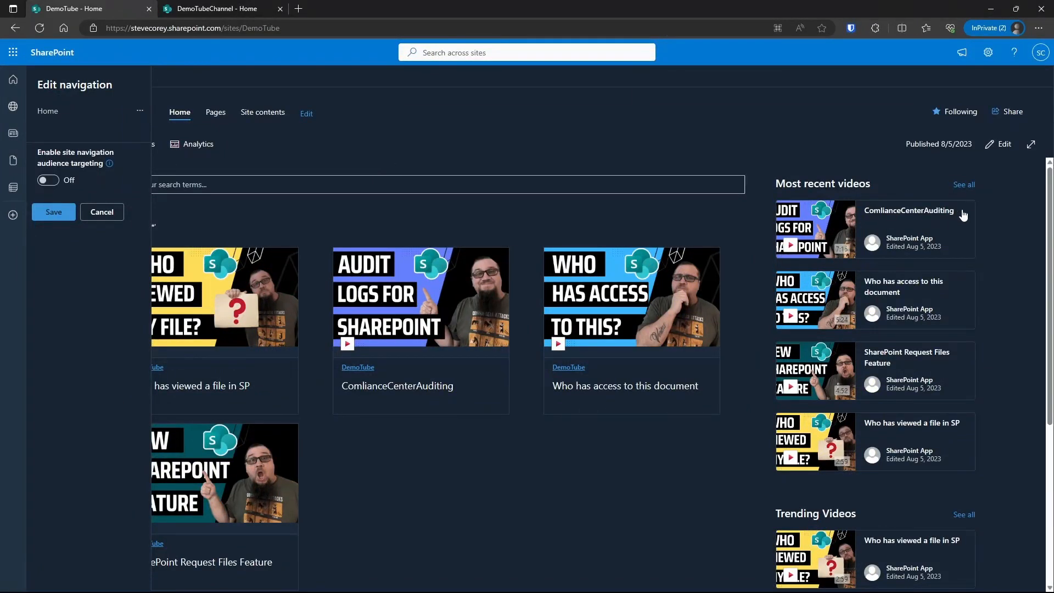
- Add a "Newest Videos" link below Home in the DemoTube navigation, using the copied See all address of Most recent videos
right_click(960, 184)
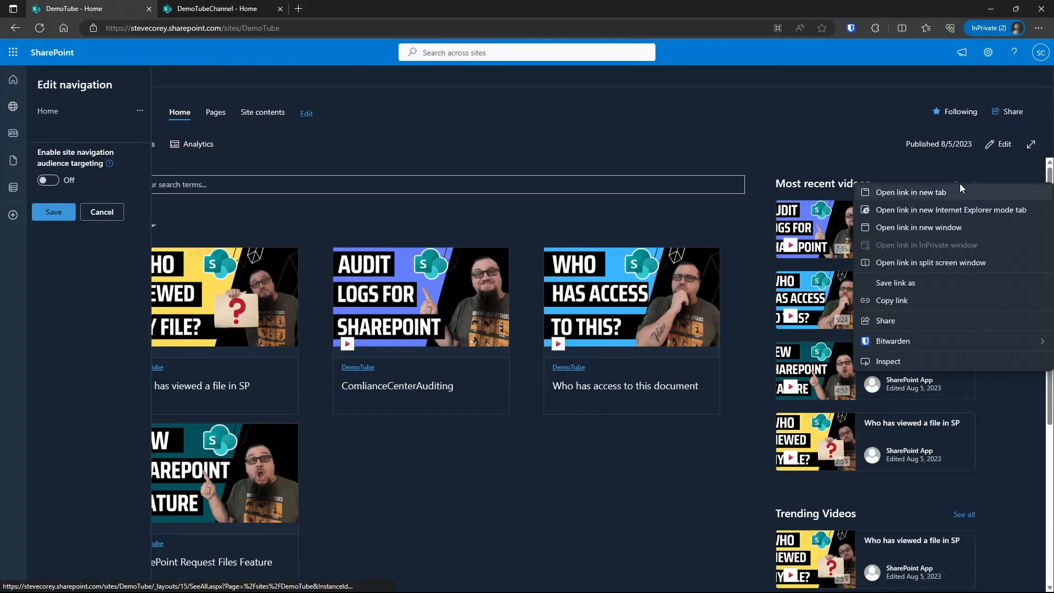
click(910, 302)
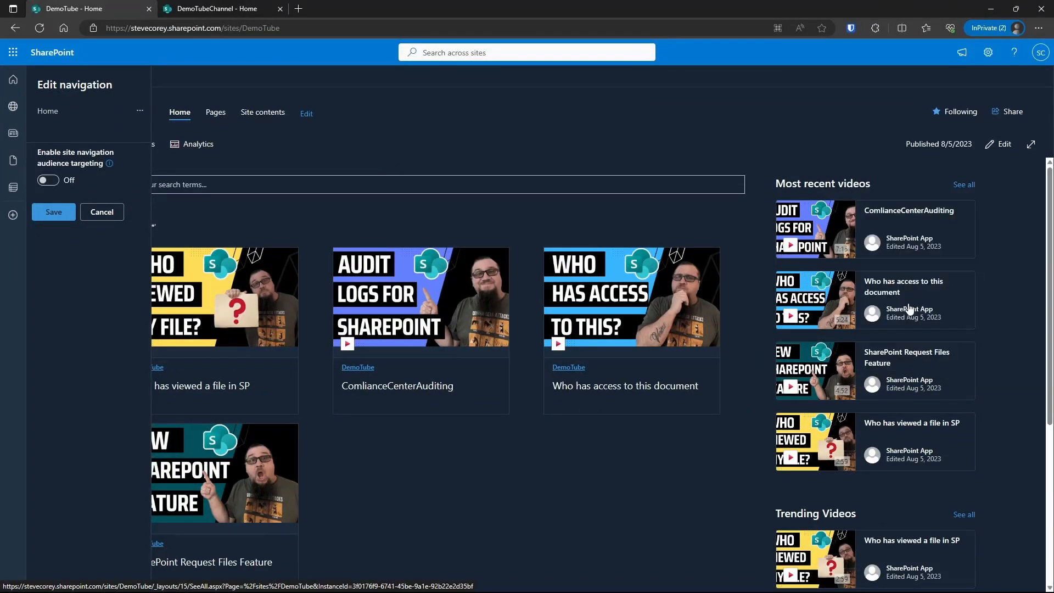
click(89, 122)
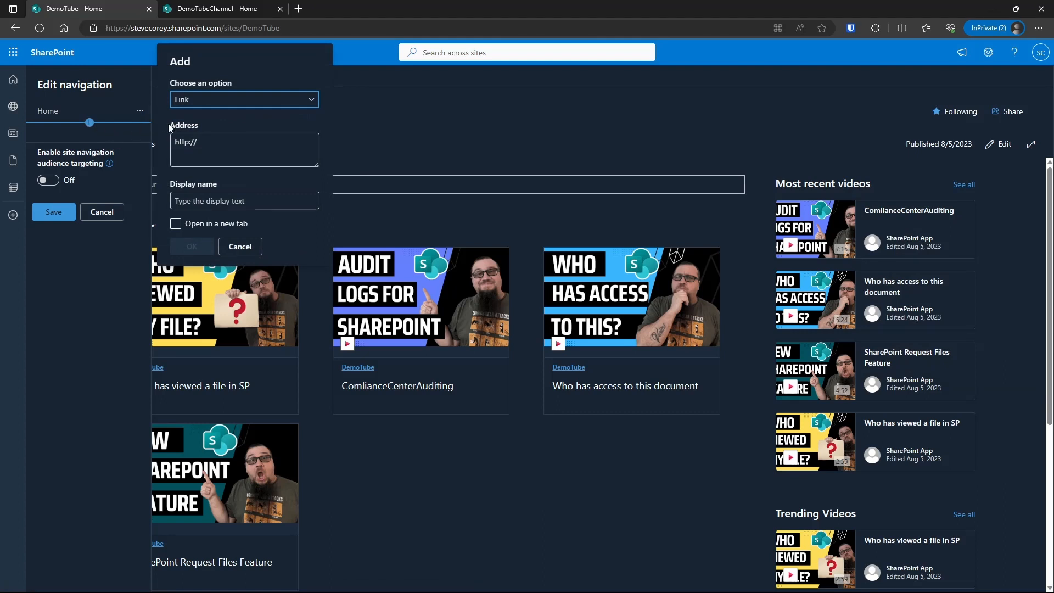
click(202, 151)
key(ctrl+v)
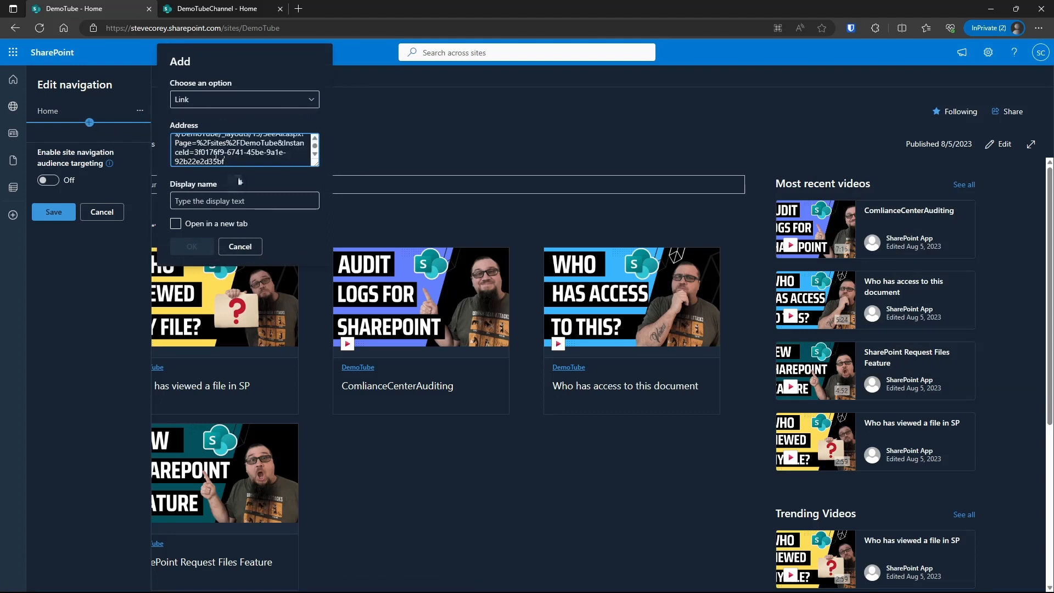
click(232, 198)
text(New)
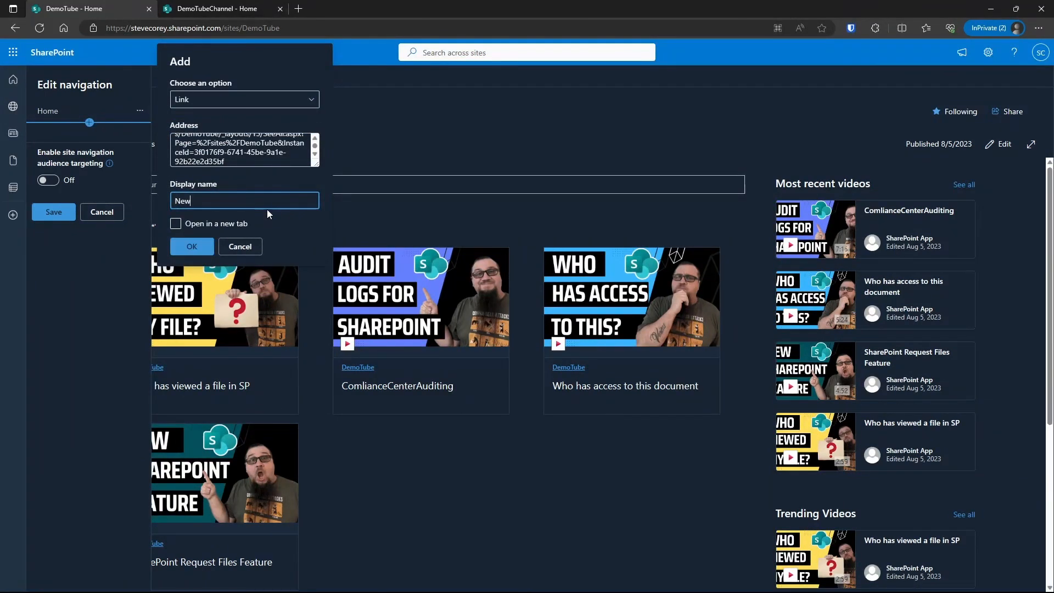
text(est Videos)
click(191, 246)
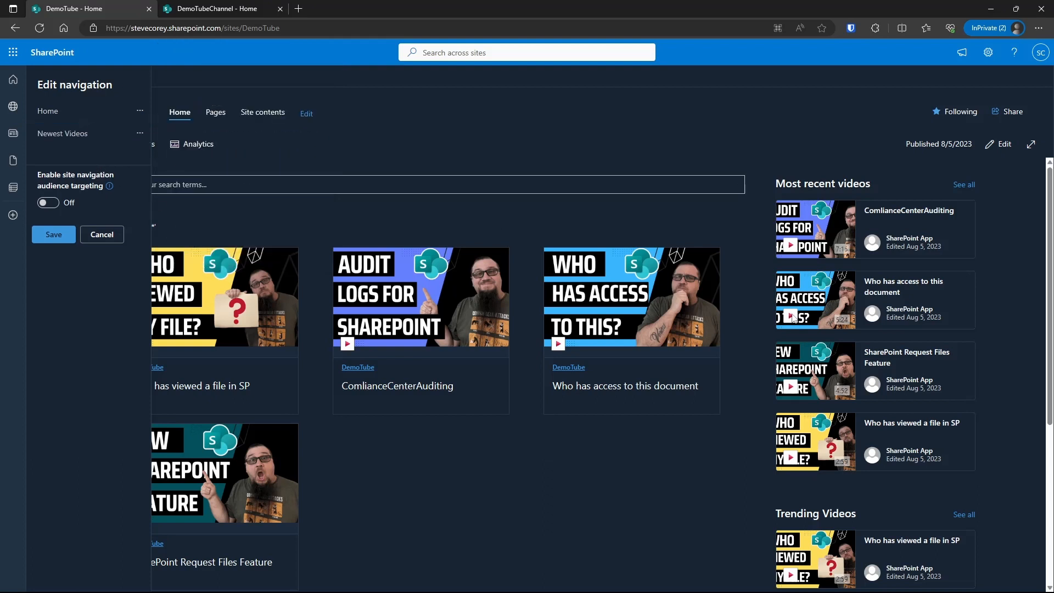
- Add a "Trending Videos" link below Newest Videos in the DemoTube navigation, using the See all address of the Trending Videos section
right_click(976, 519)
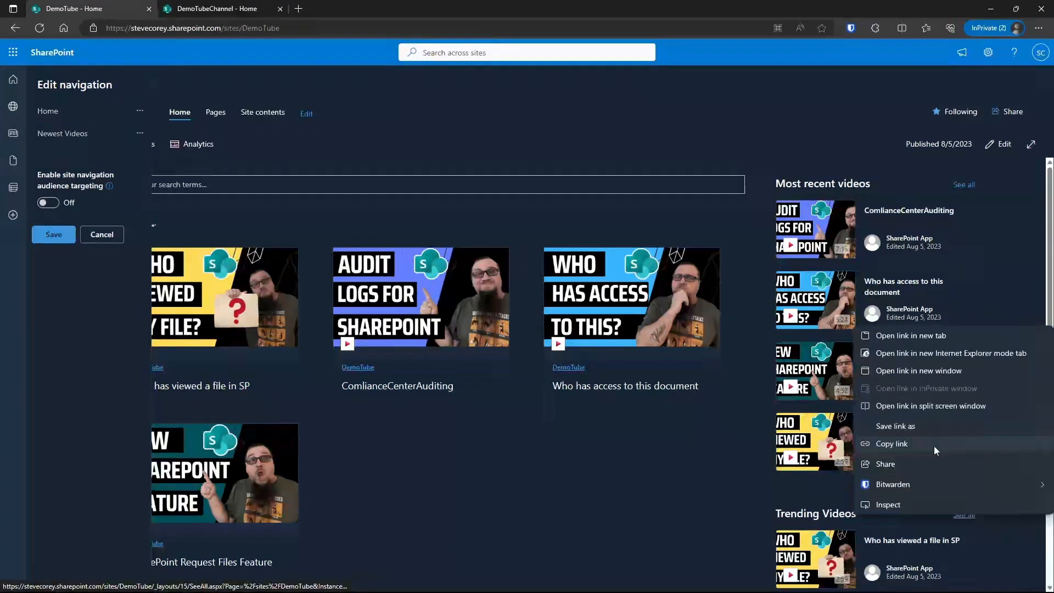
key(Escape)
click(89, 145)
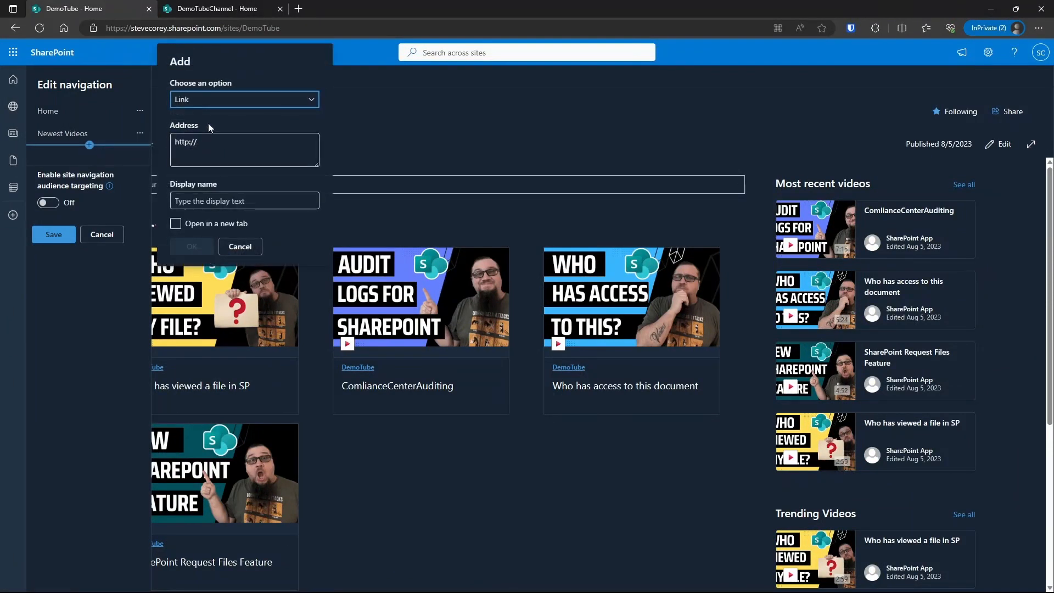
text(https://stevecorey.sharepoint.com/sites/DemoTube/_layouts/15/SeeAll.aspx?Page=%2Fsites%2FDemoTube&InstanceId=8c0e736b-17f4-4c6d-a30c-b926ec2fa918)
click(245, 202)
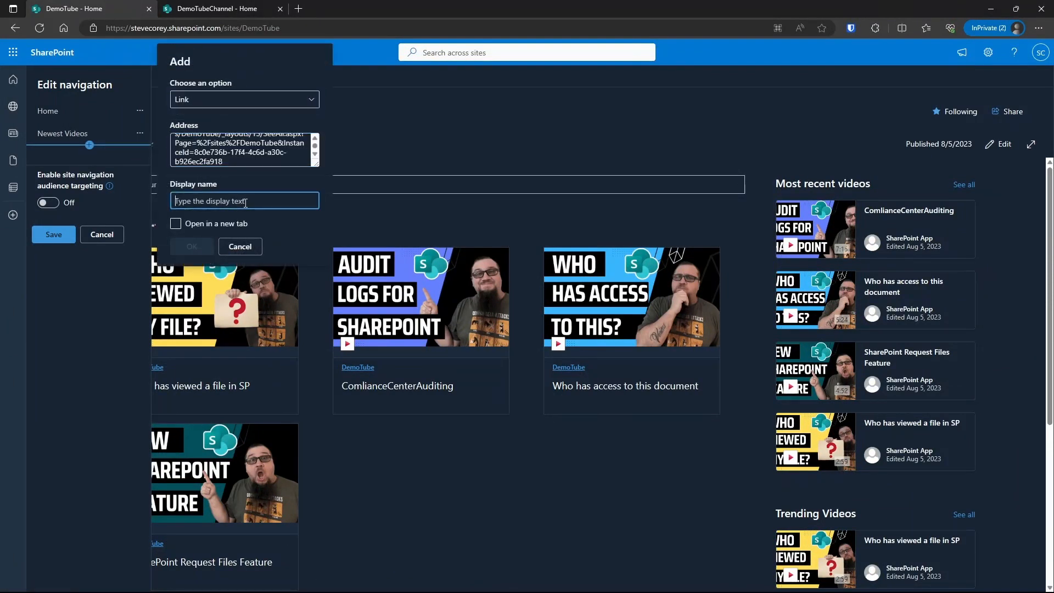
text(Tr)
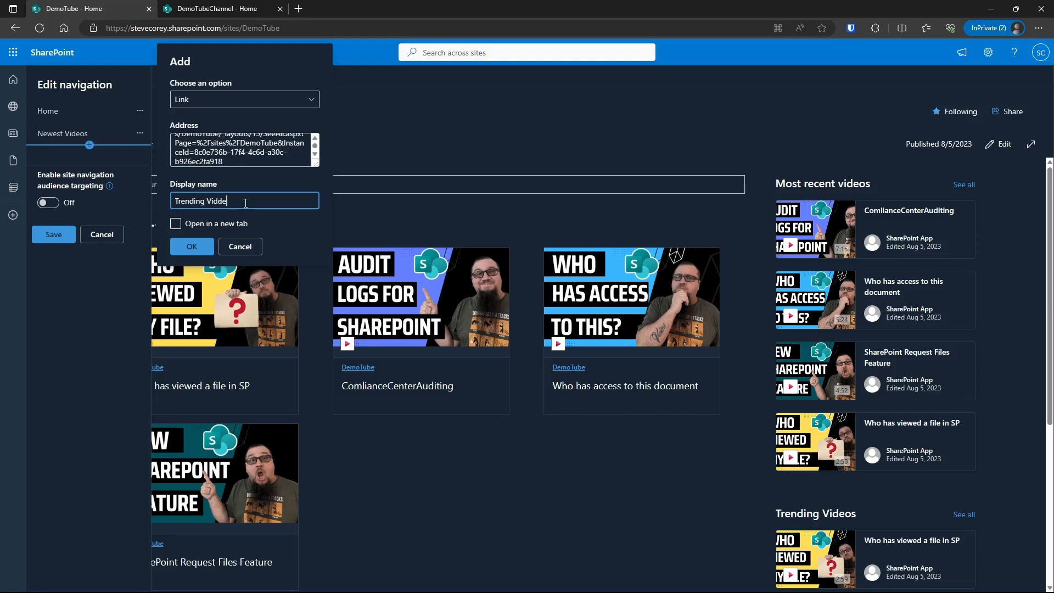
text(ending Videos)
click(192, 246)
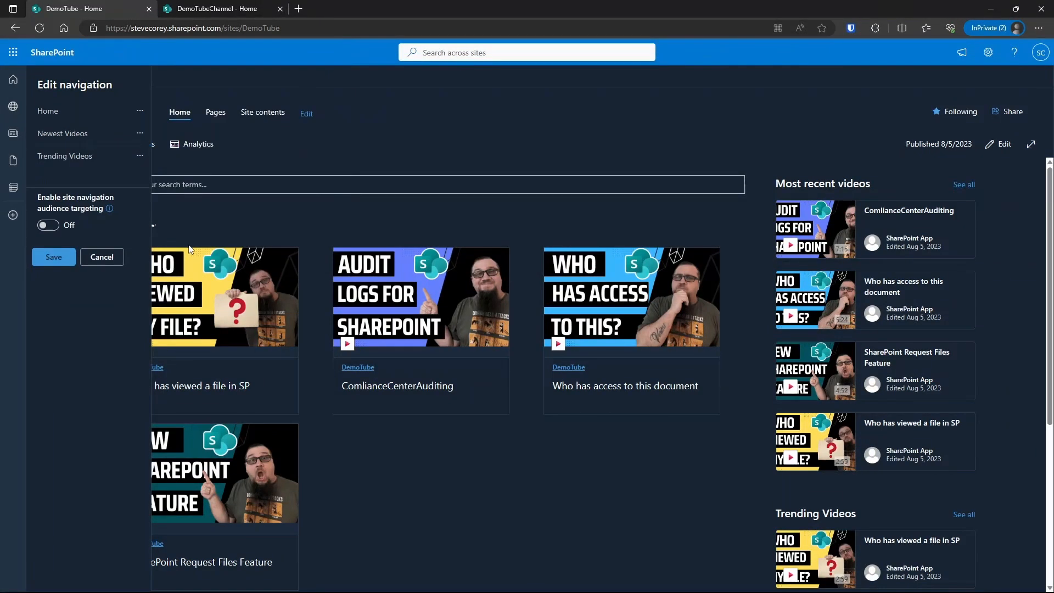
- Save the DemoTube navigation with its Newest Videos and Trending Videos links
click(55, 257)
click(347, 114)
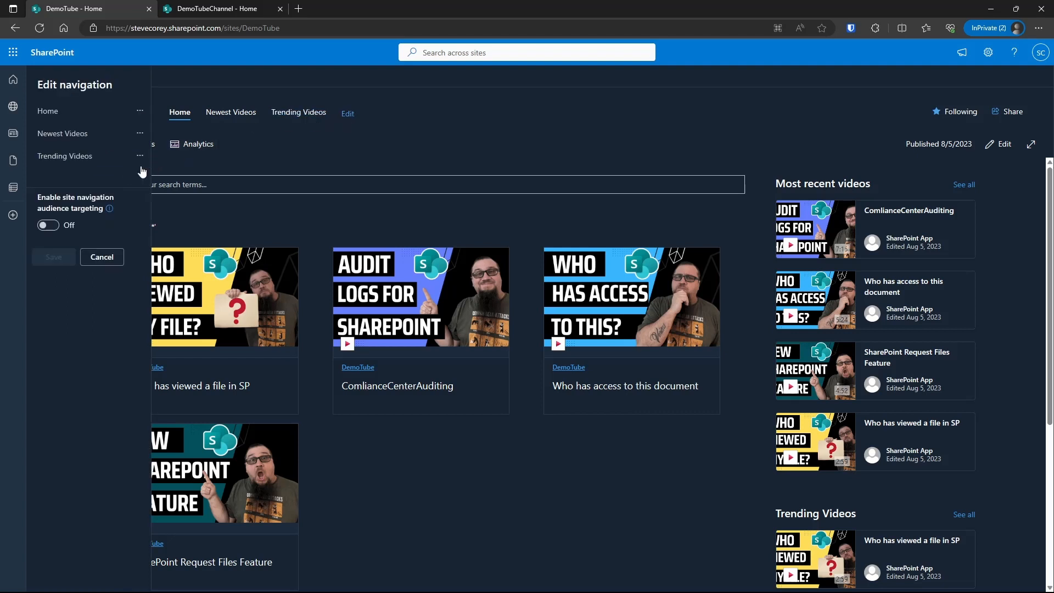
mouse_move(90, 169)
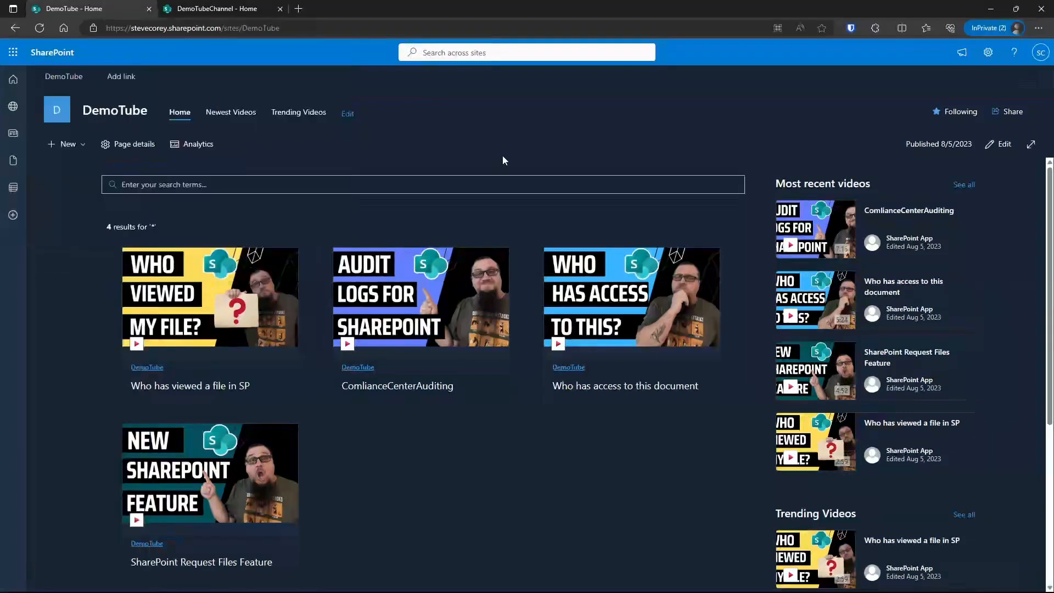
- Create a page from the Blank template on the DemoTube site and title it "Channels"
click(976, 60)
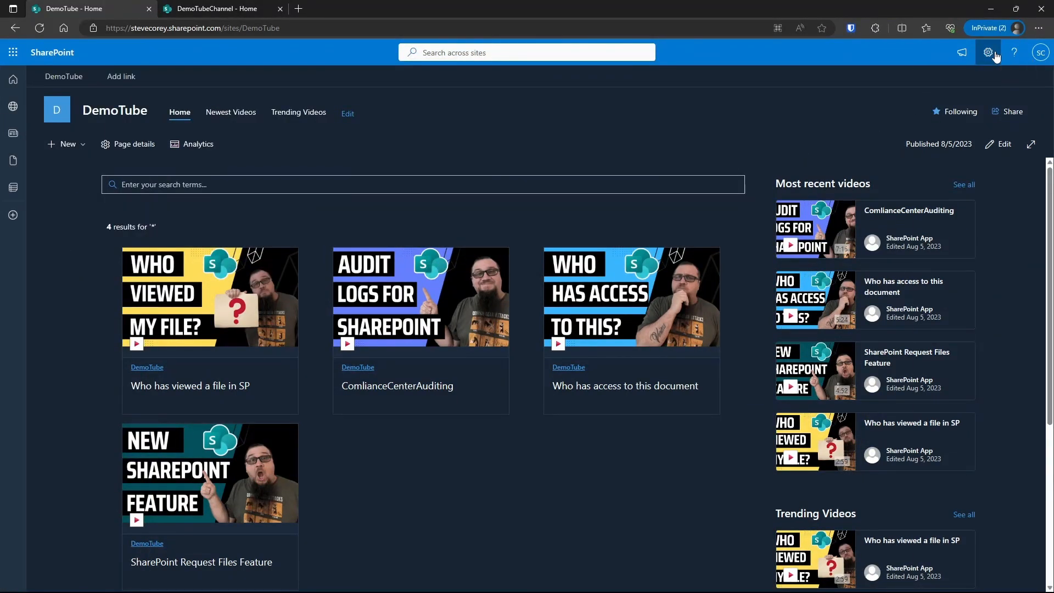
click(912, 132)
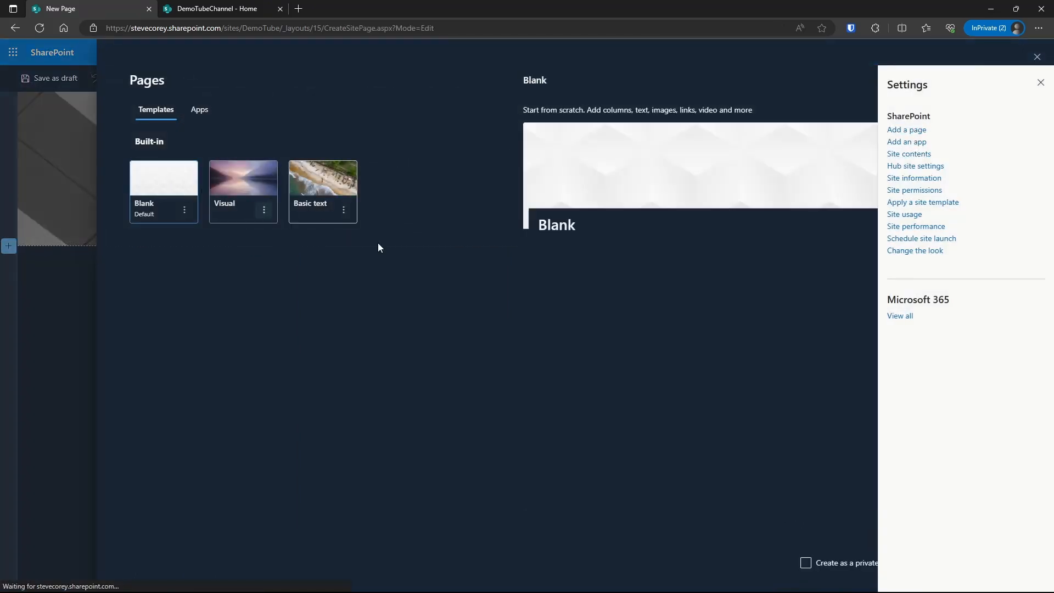
click(1039, 82)
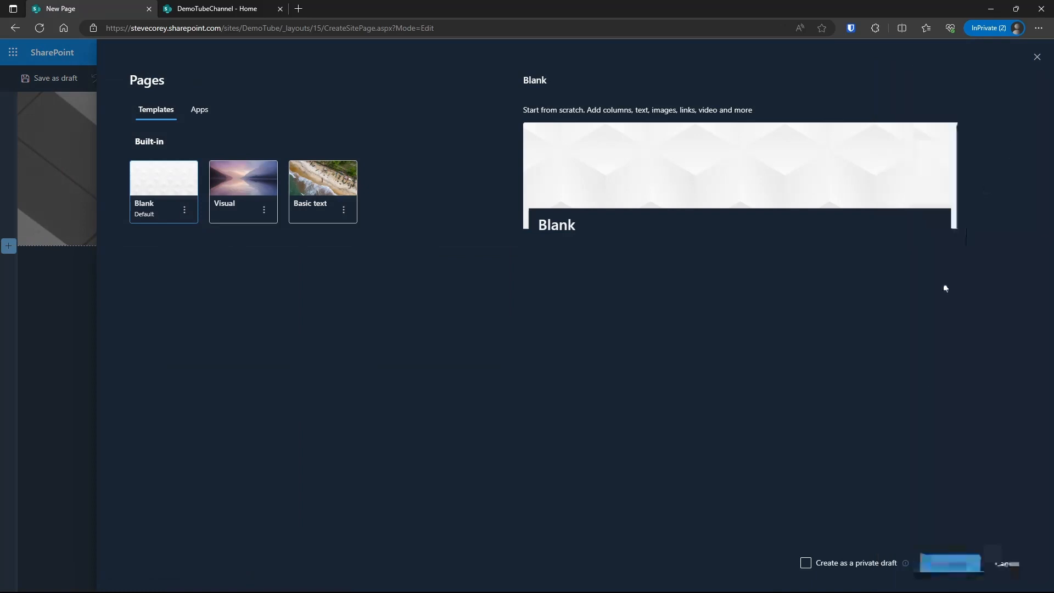
click(954, 564)
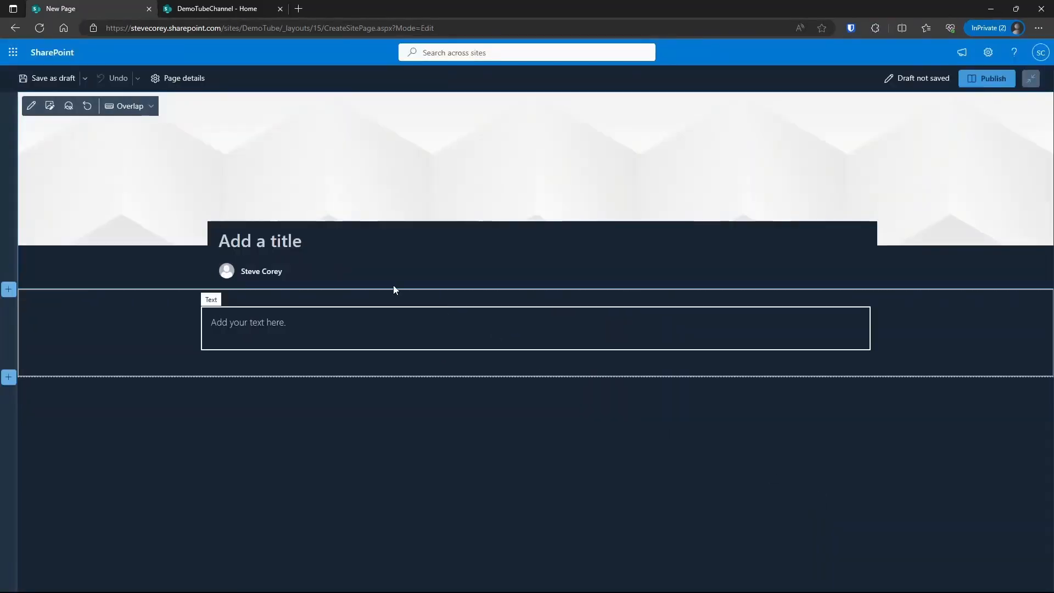
text(Channels)
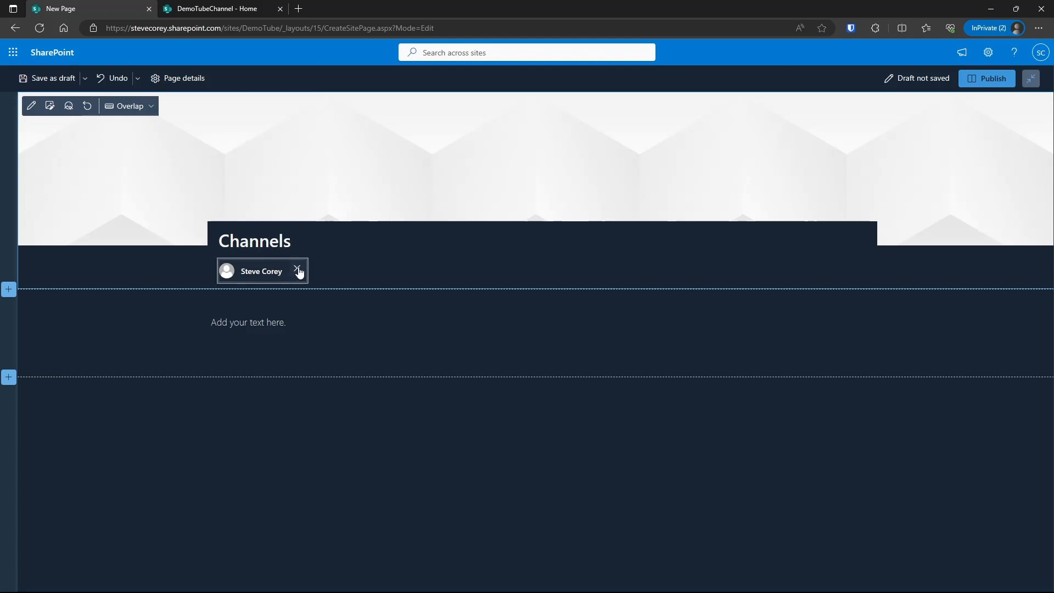
- Remove the author from the Channels page and replace its empty text web part with a Sites web part
click(297, 269)
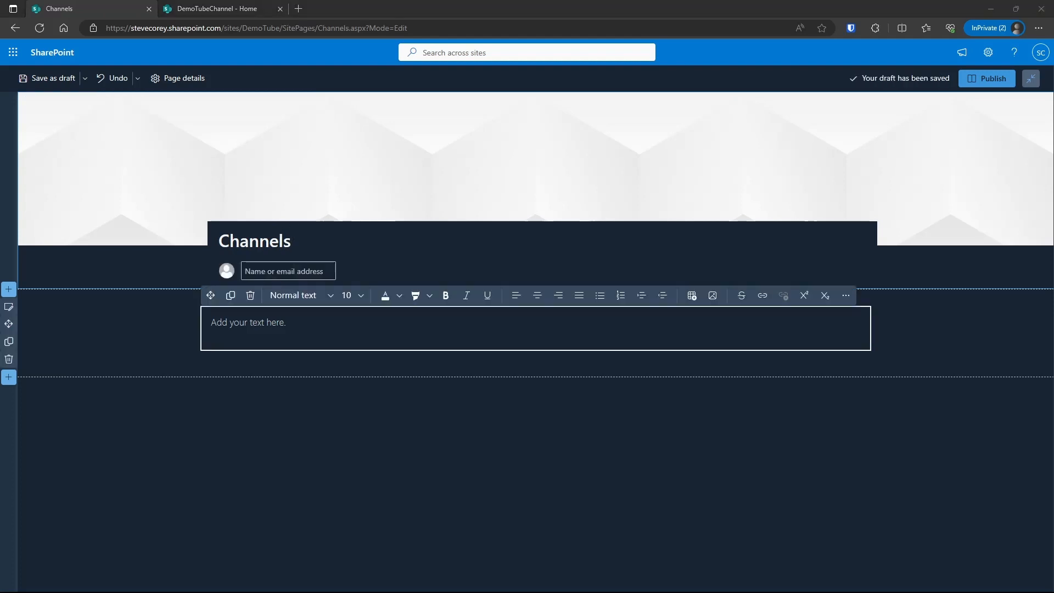
click(250, 296)
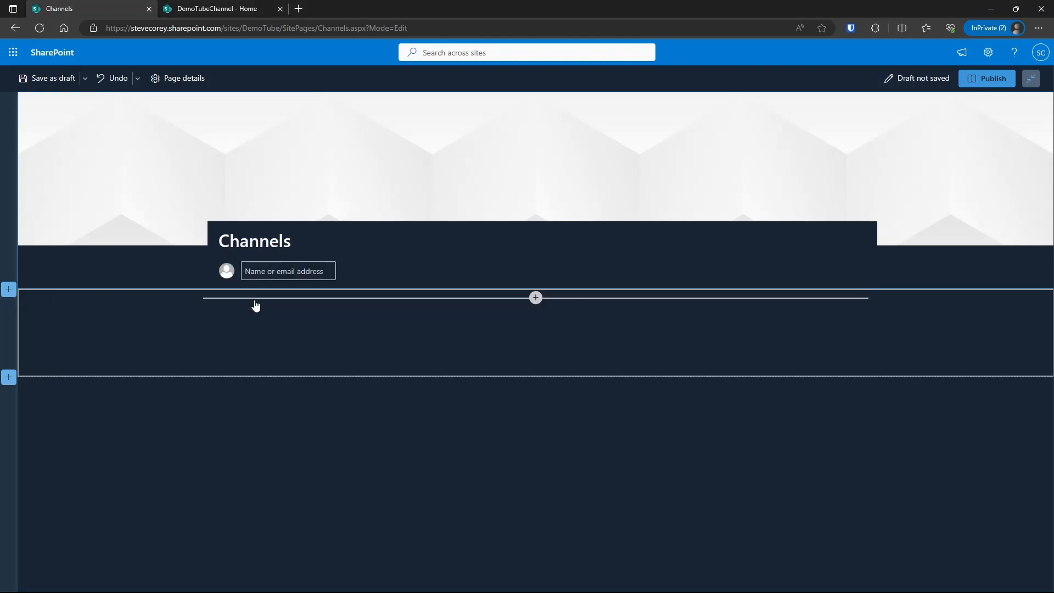
click(536, 298)
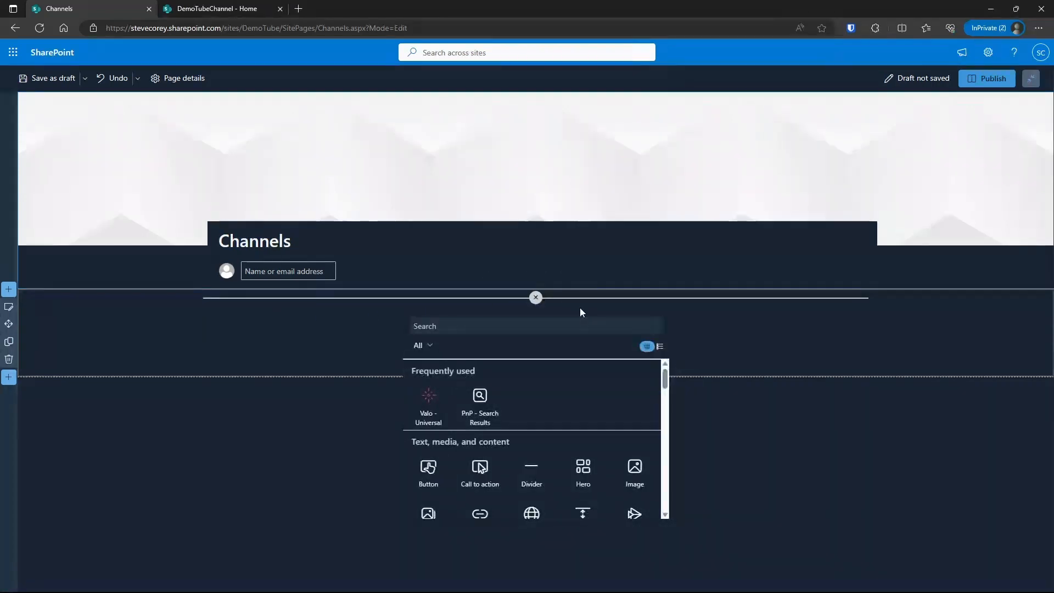
text(sa)
text(ite)
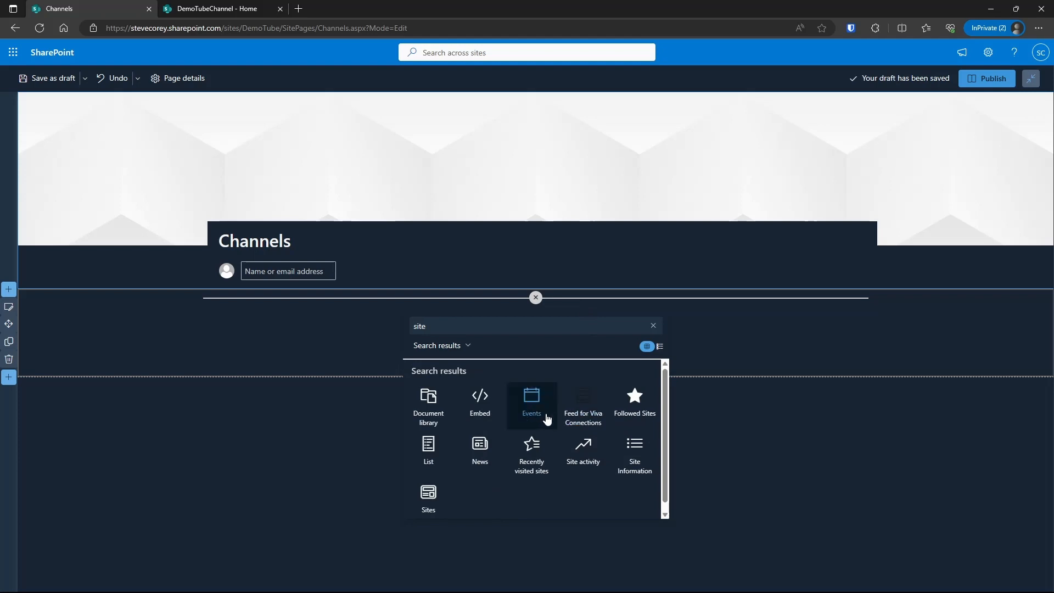
click(451, 493)
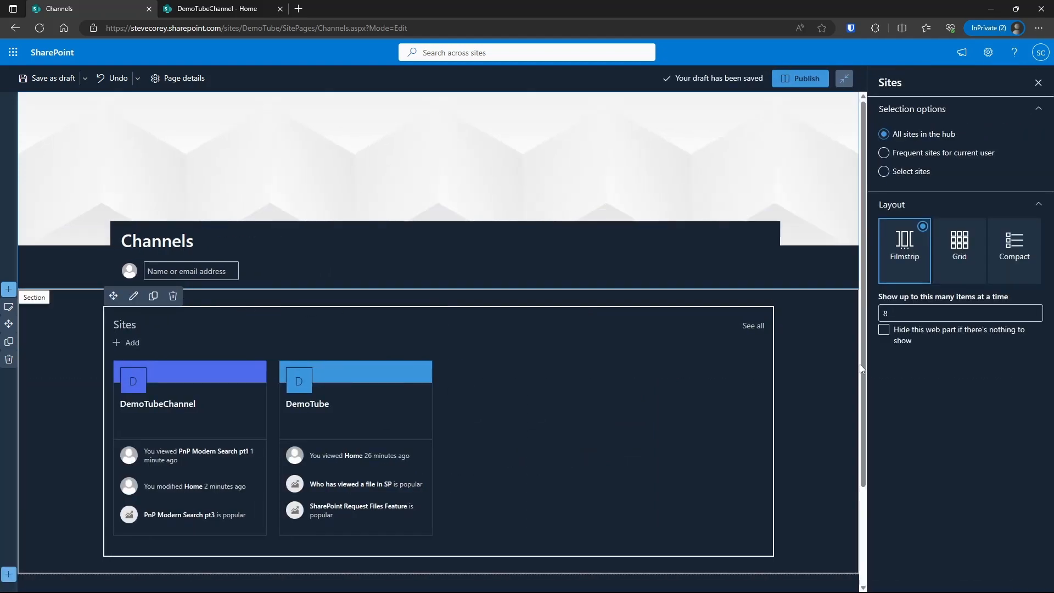
- Set the Sites web part to the Compact layout with up to 99 items and publish the Channels page
click(1015, 247)
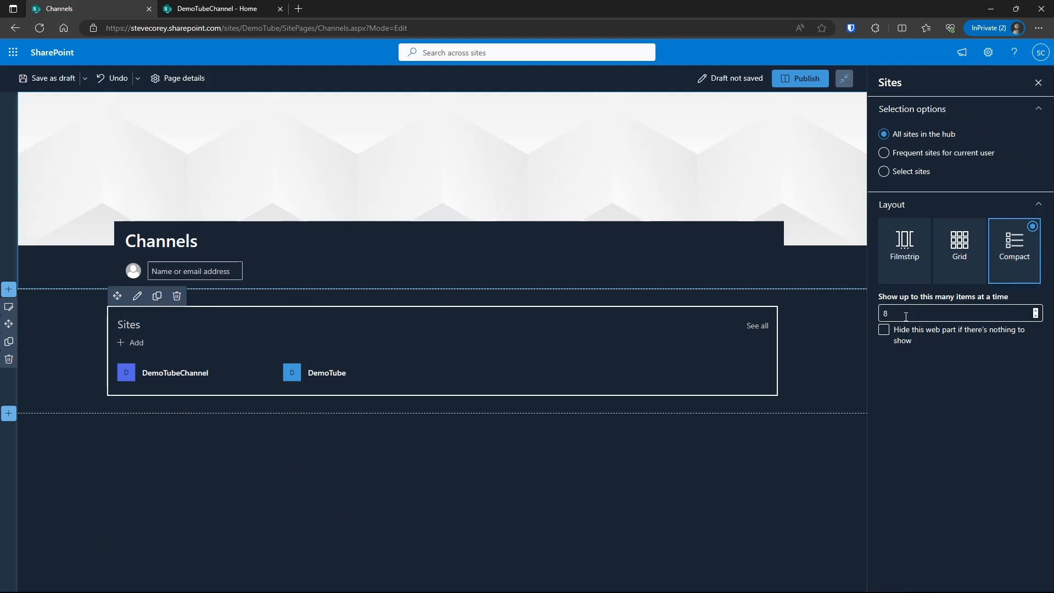
click(889, 314)
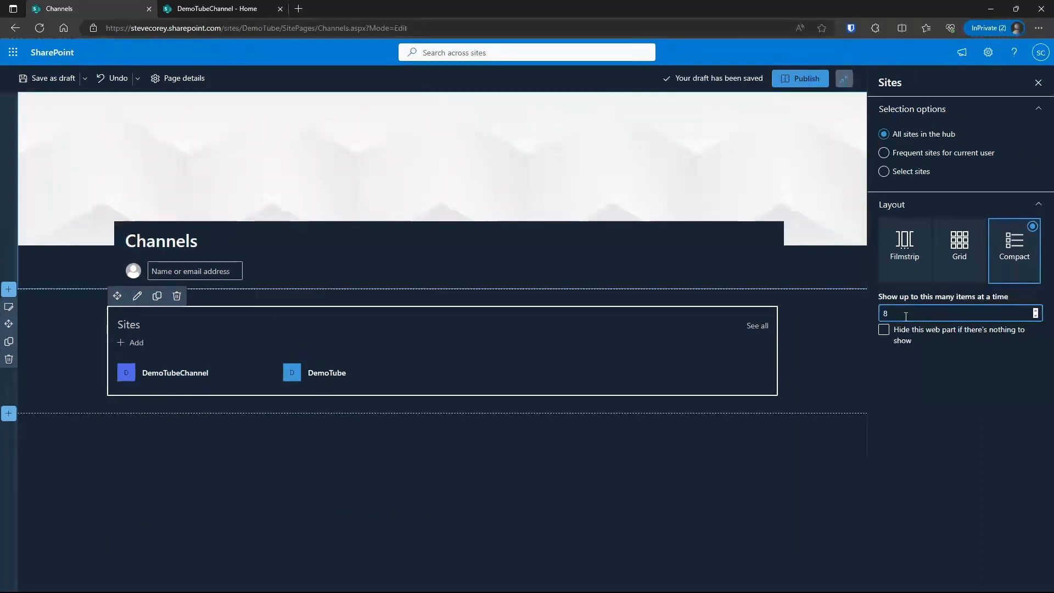
key(BackSpace)
text(99)
click(802, 88)
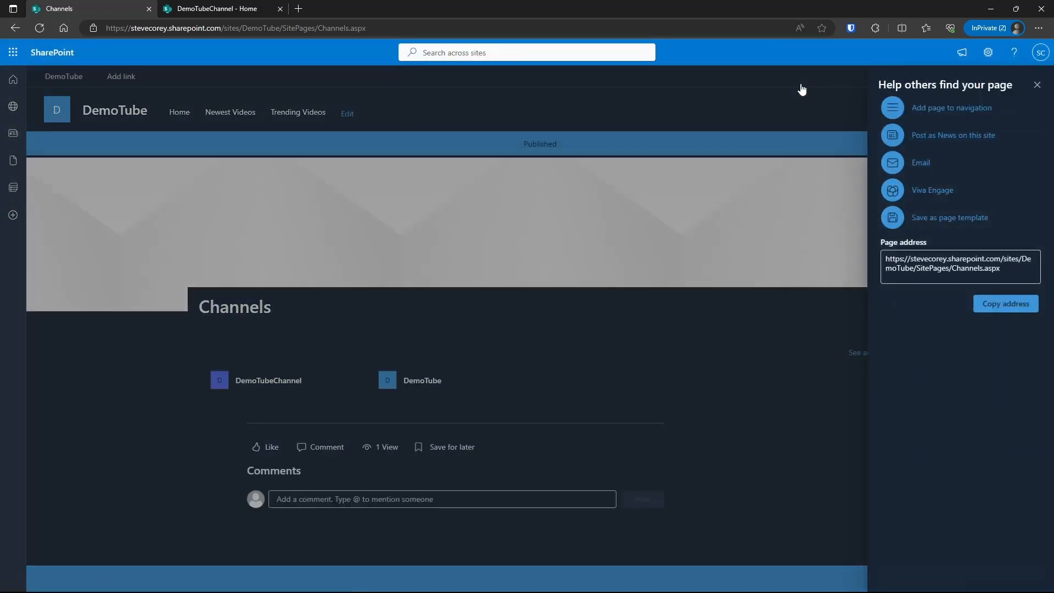
click(1031, 94)
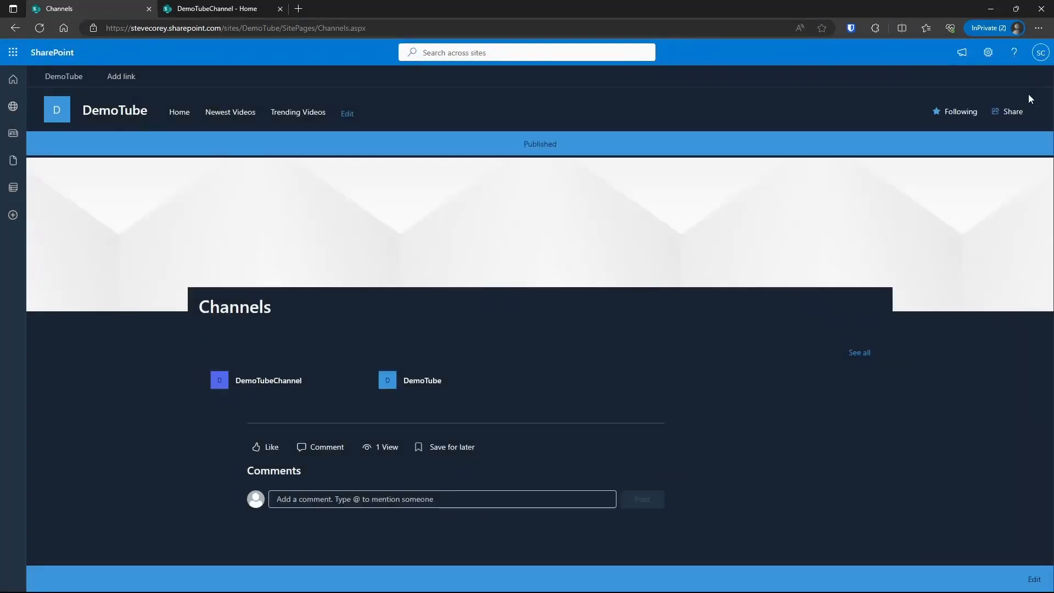
- Turn off comments on the Channels page and republish it
click(1001, 144)
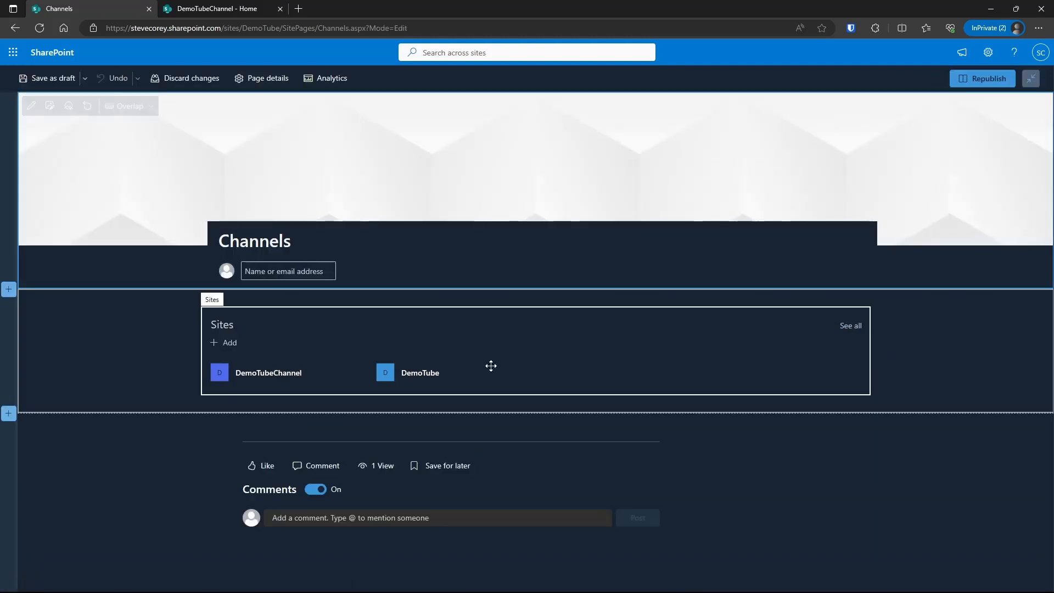
click(313, 489)
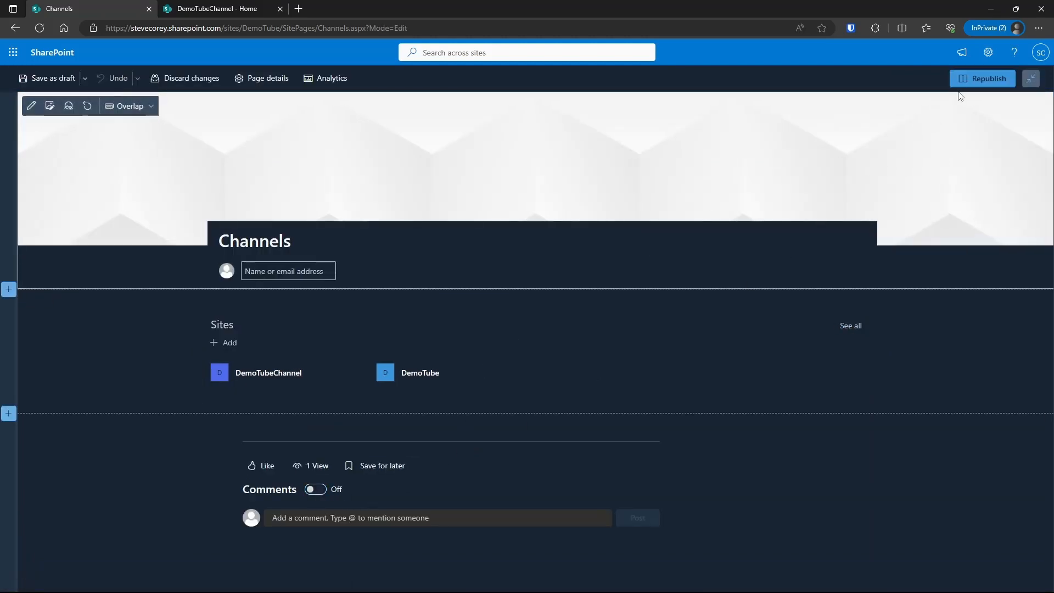
click(983, 78)
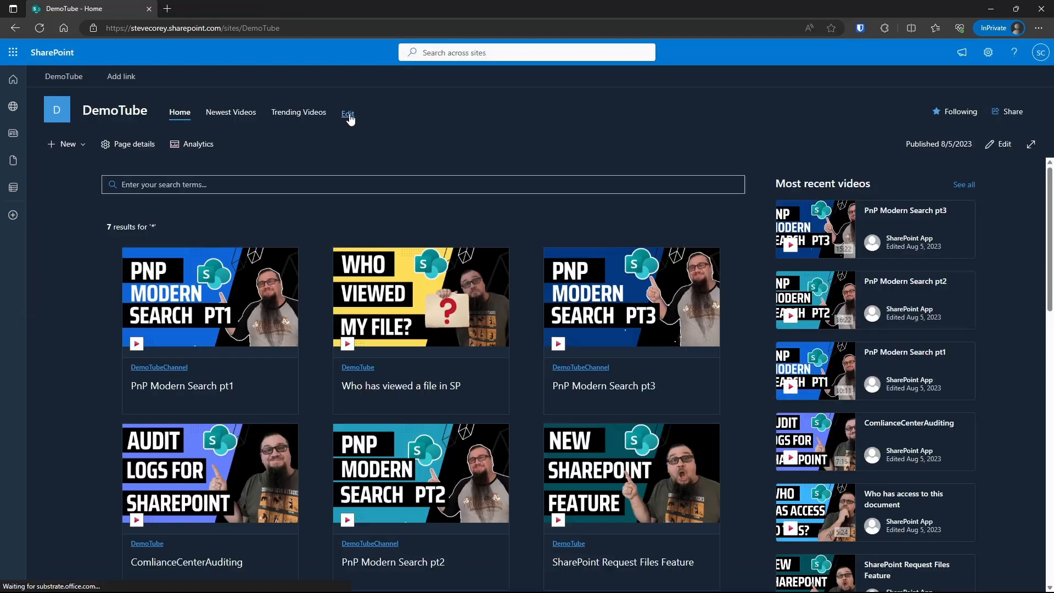
click(349, 114)
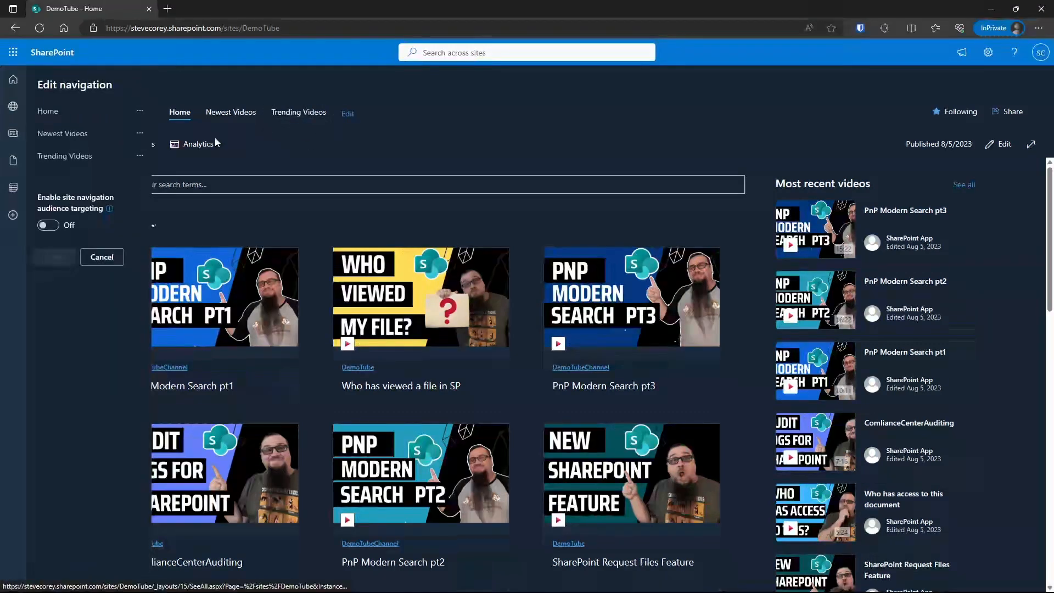
click(90, 168)
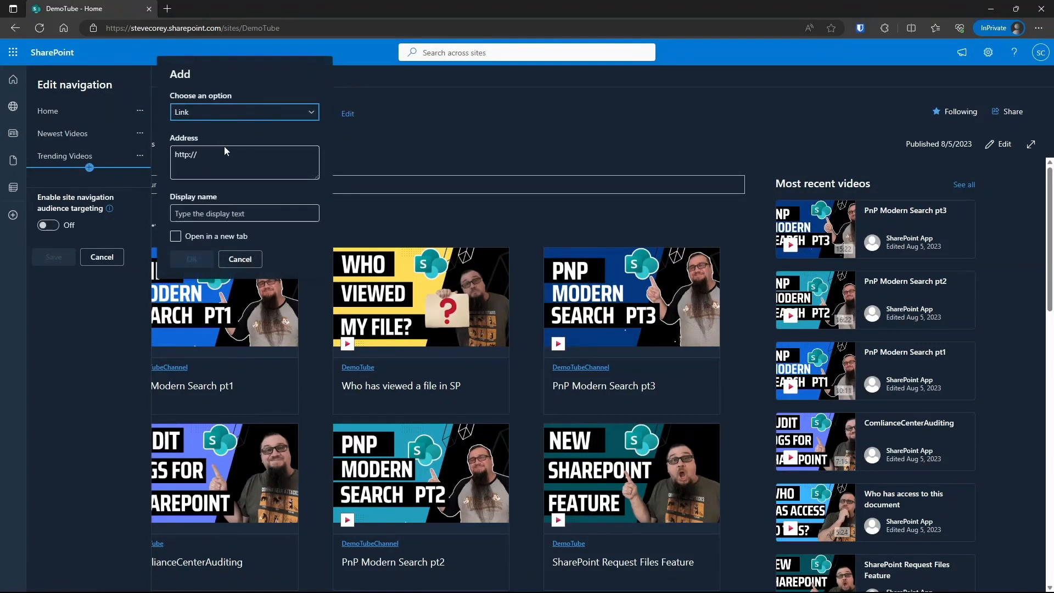
text(https://stevecorey.sharepoint.com/sites/DemoTube/SitePages/Channels.aspx)
click(270, 212)
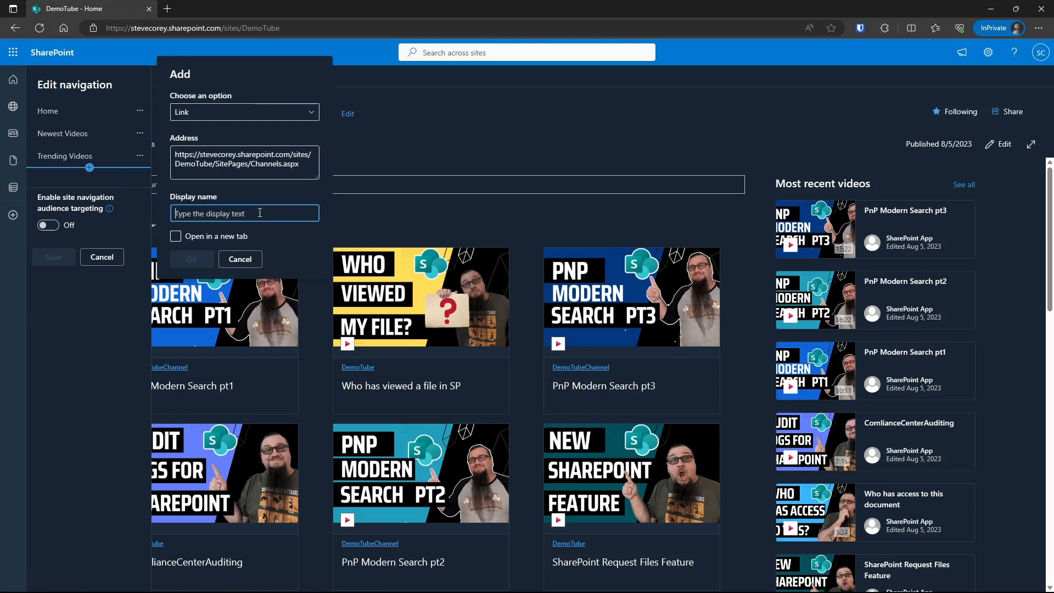
text(Channels)
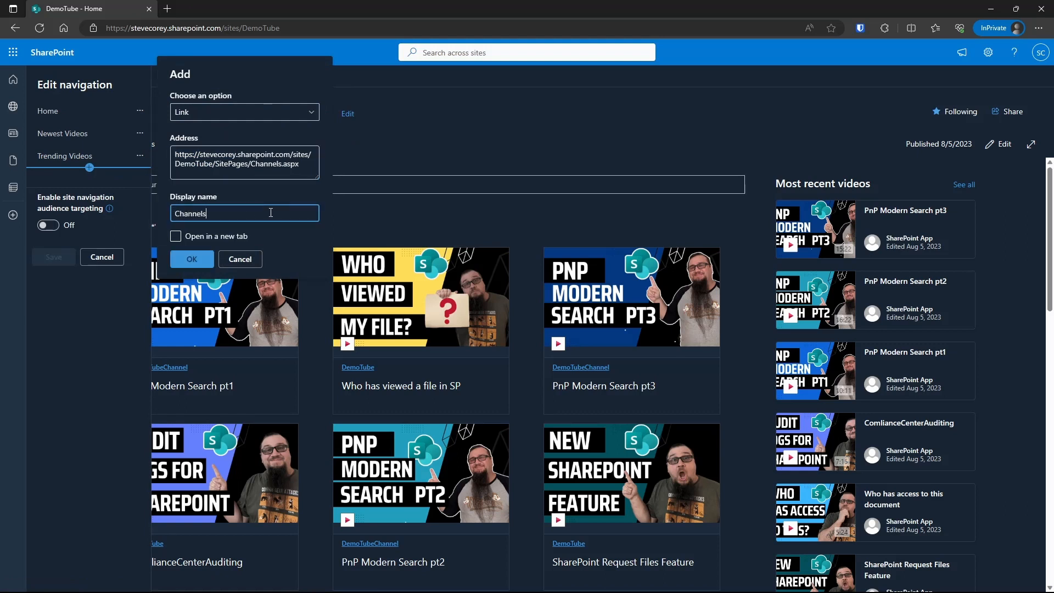
click(203, 255)
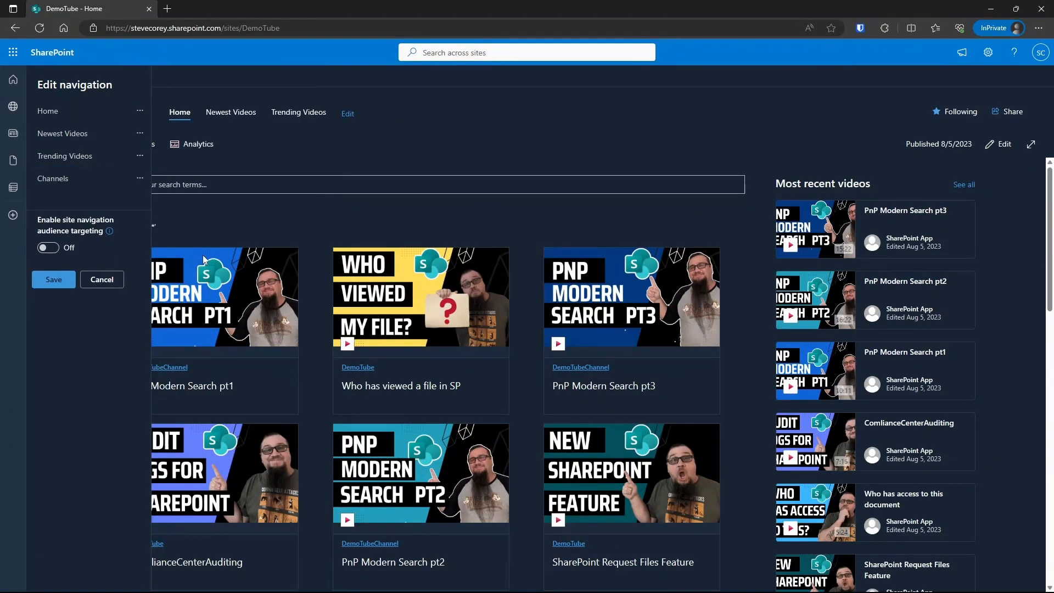
click(55, 278)
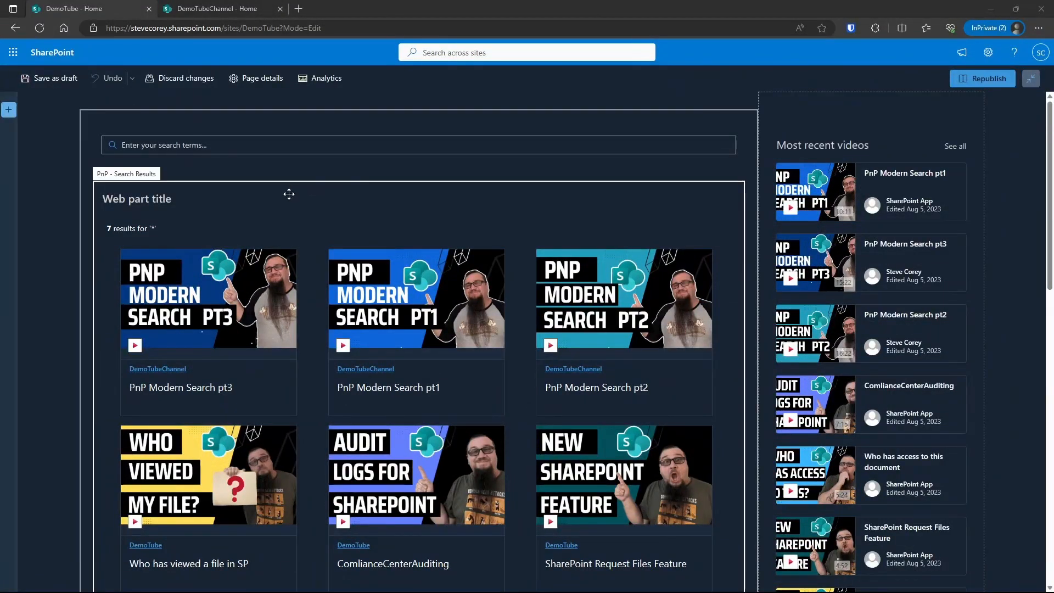
- Add a One-third left section above the search box on the DemoTube home page and insert a Text web part in its narrow column
click(9, 110)
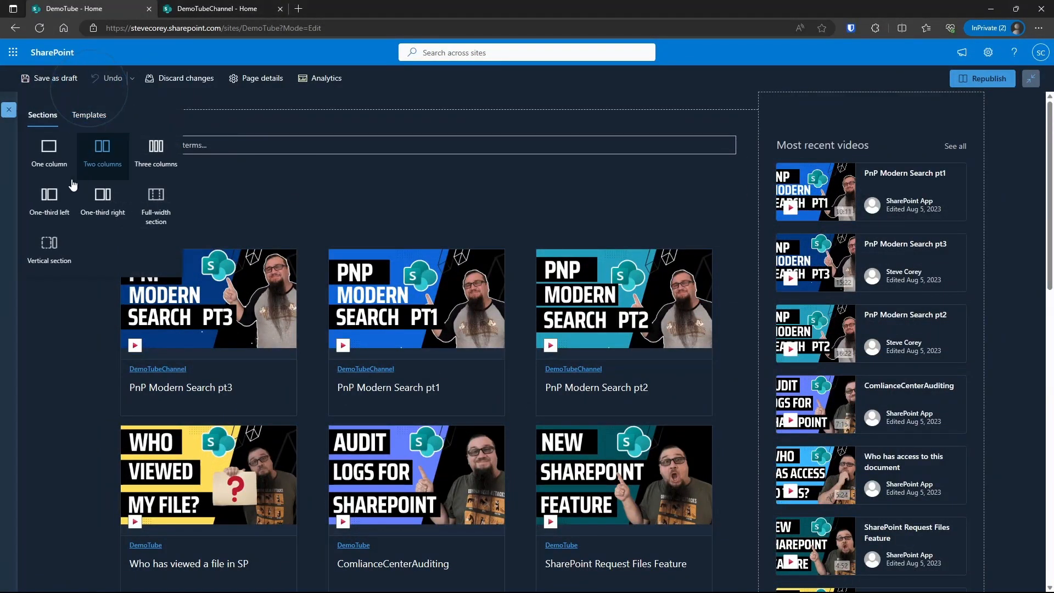
click(63, 203)
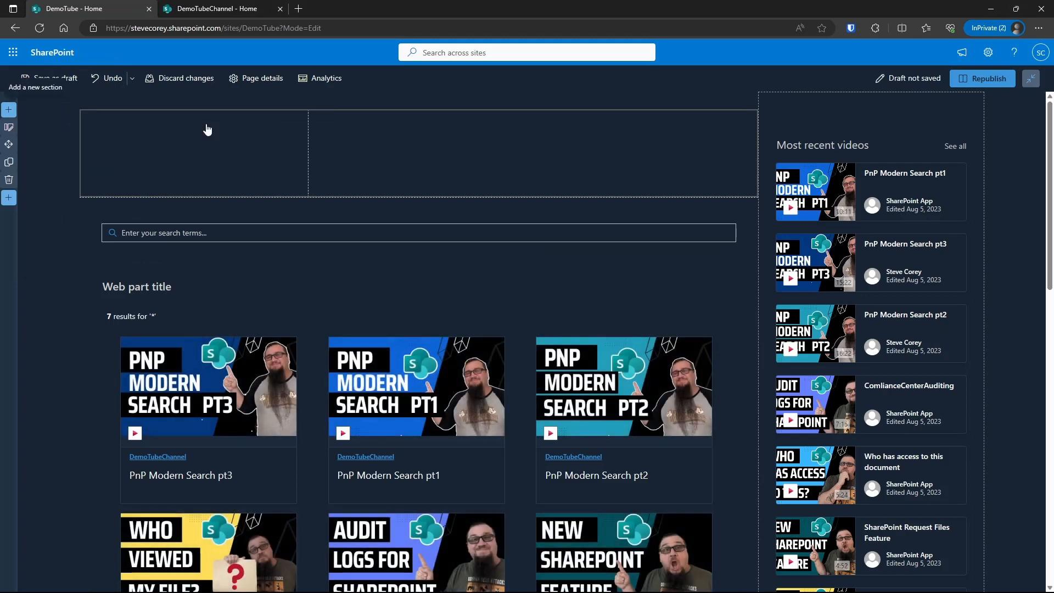
click(198, 118)
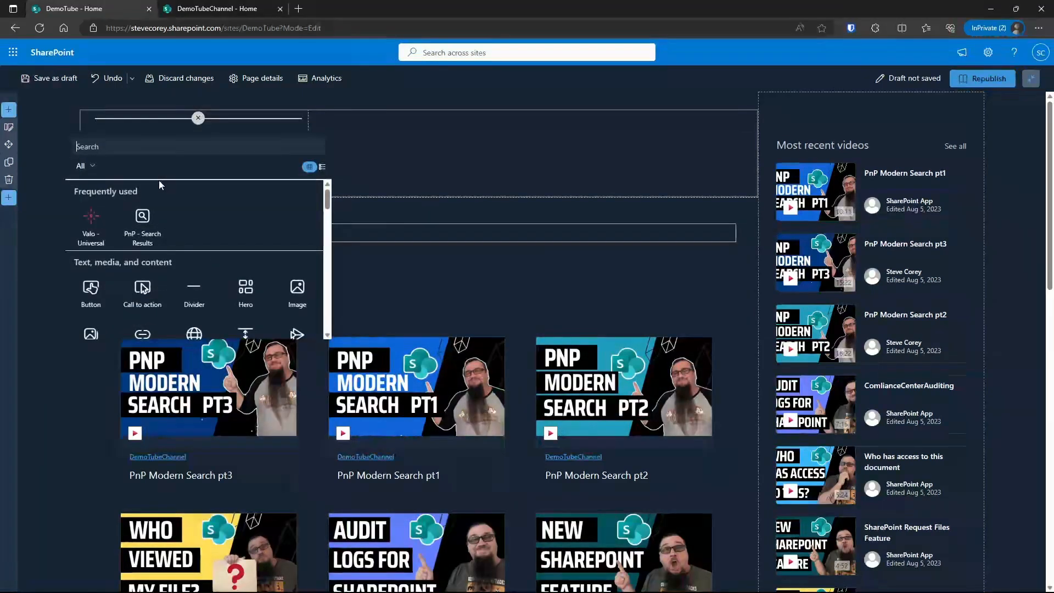
text(text)
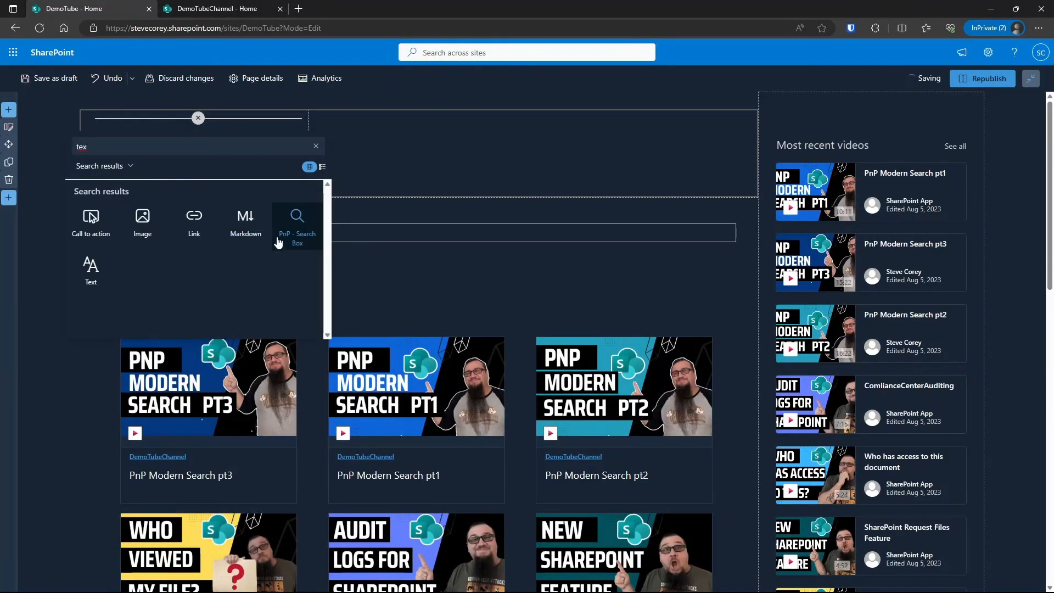
click(89, 267)
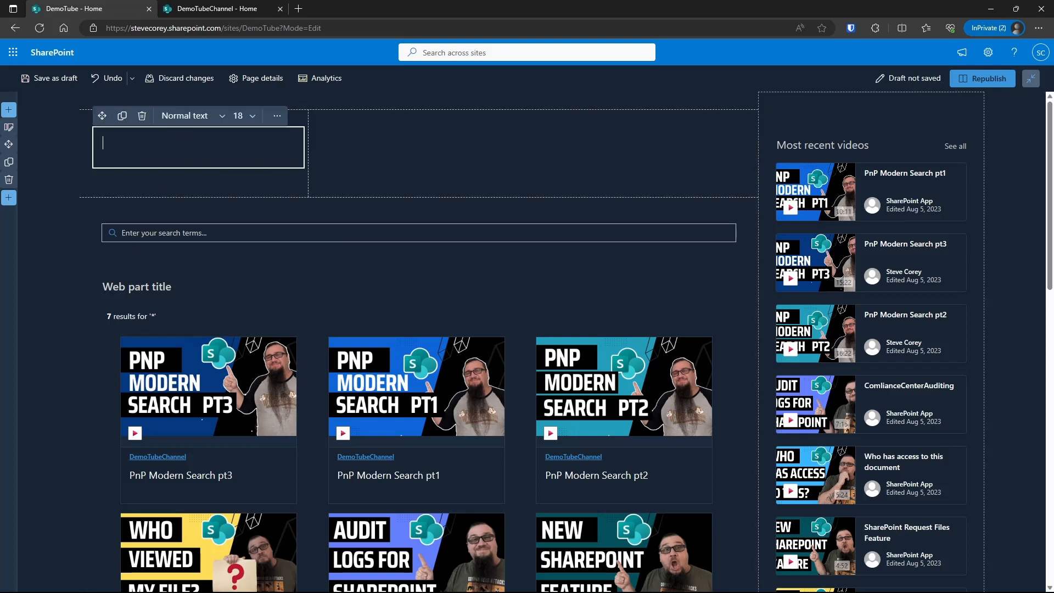
- Write "Channel Spotlight - Contoso Training" in the new text web part and replace "Contoso Training" with "Demo Channel"
click(266, 142)
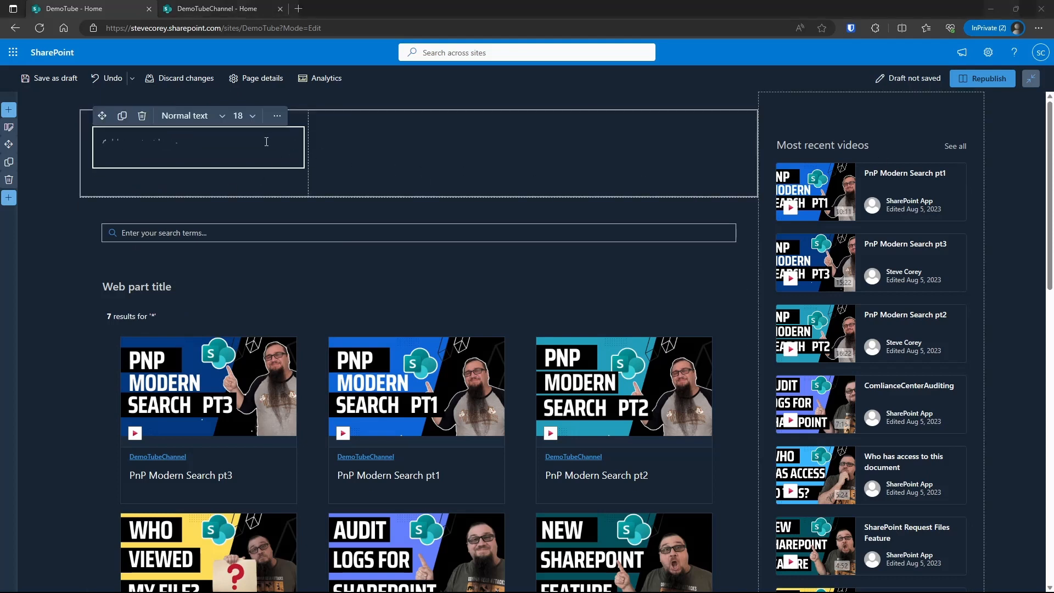
text(Channel Spotlight - Contoso Training)
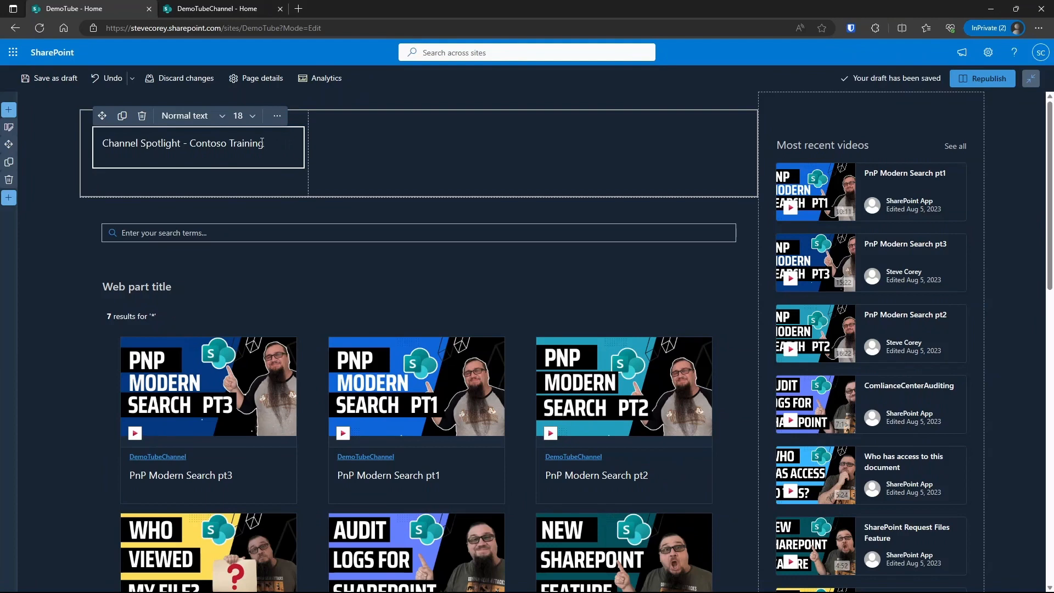
double_click(214, 142)
shift+click(289, 145)
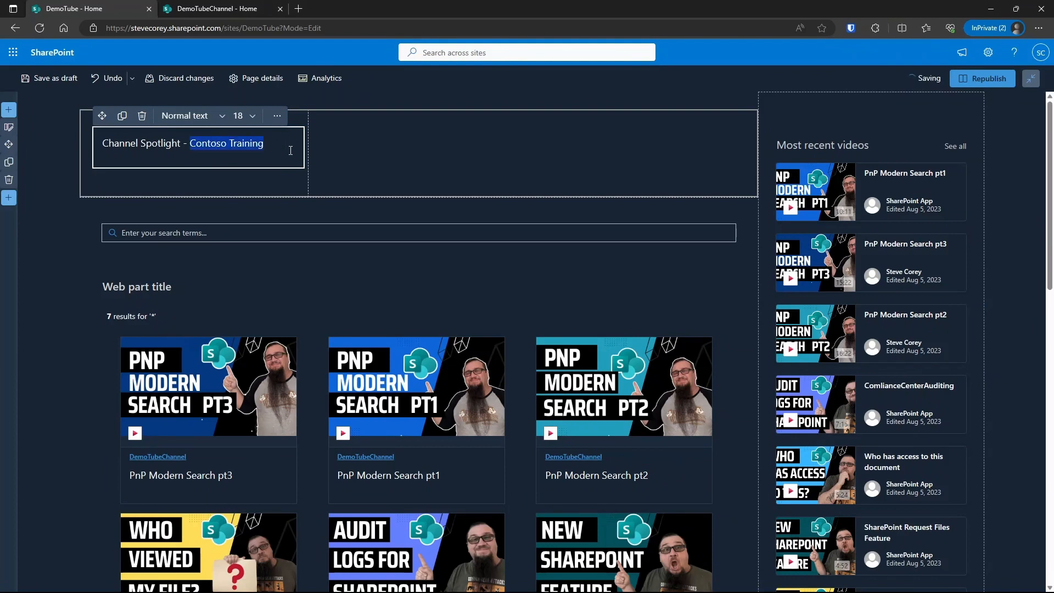
text(Demo Channel)
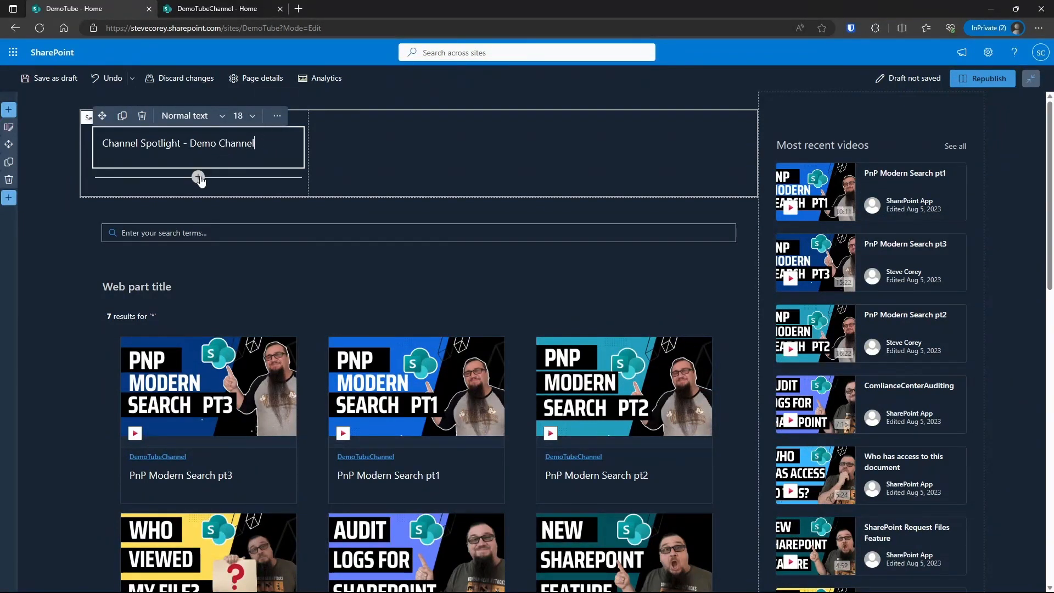
- Add a Call to action web part below the Channel Spotlight text and set its text to "Check out this great channel"
click(197, 177)
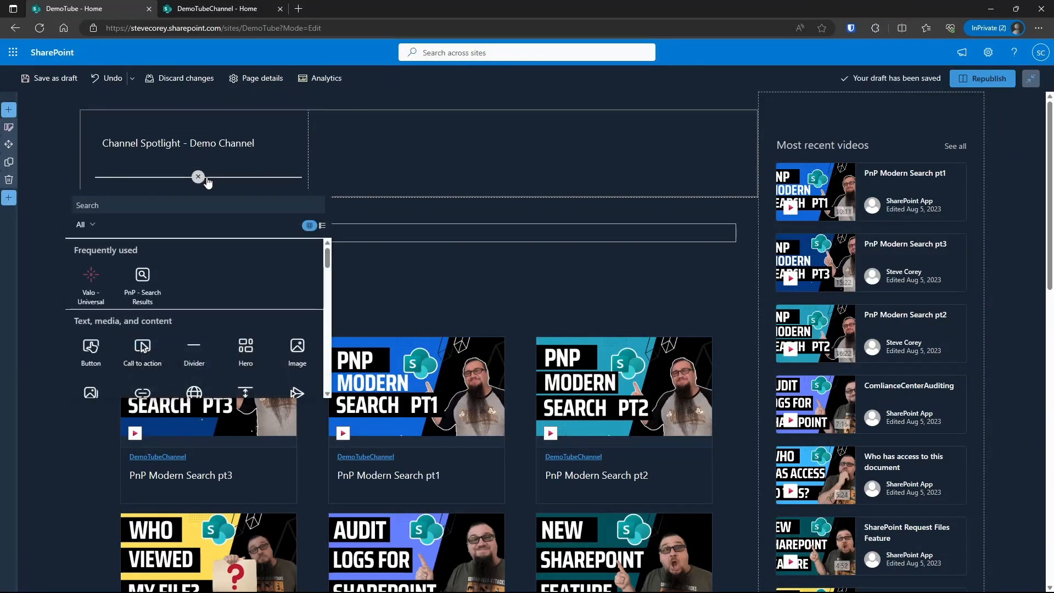
text(call)
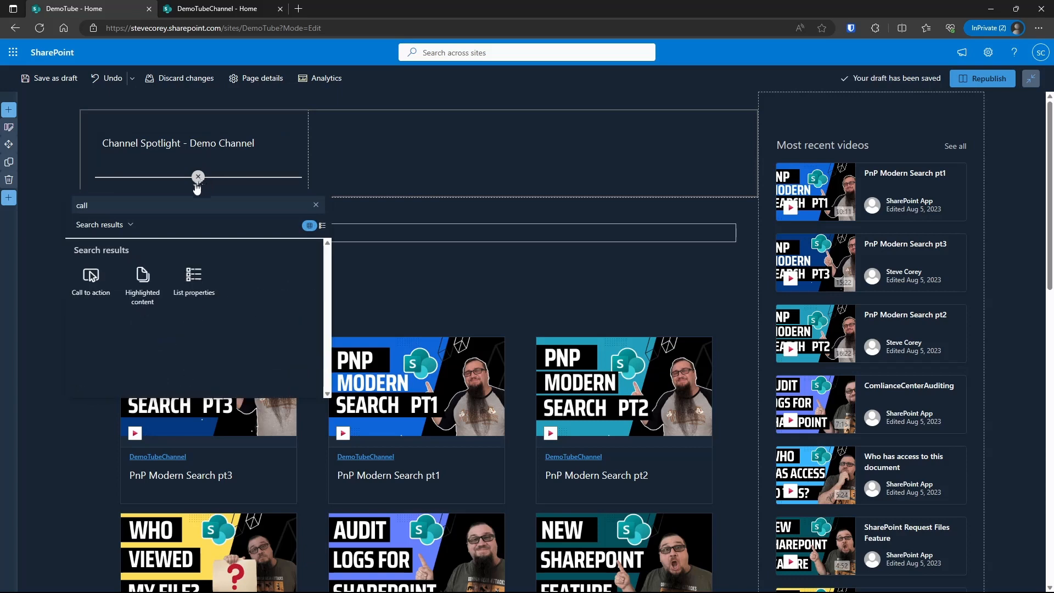
click(94, 288)
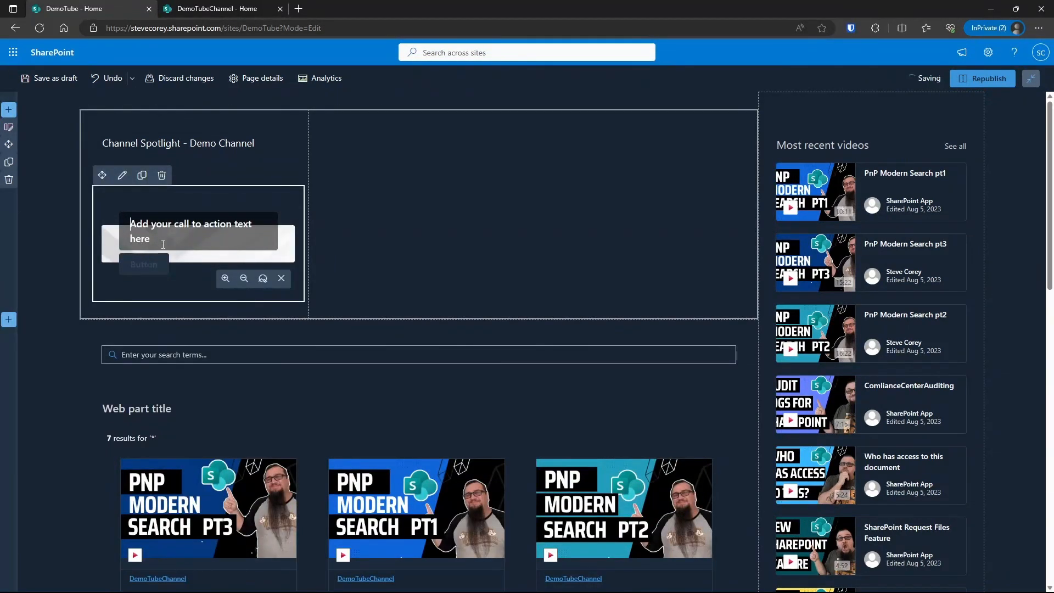
text(Check )
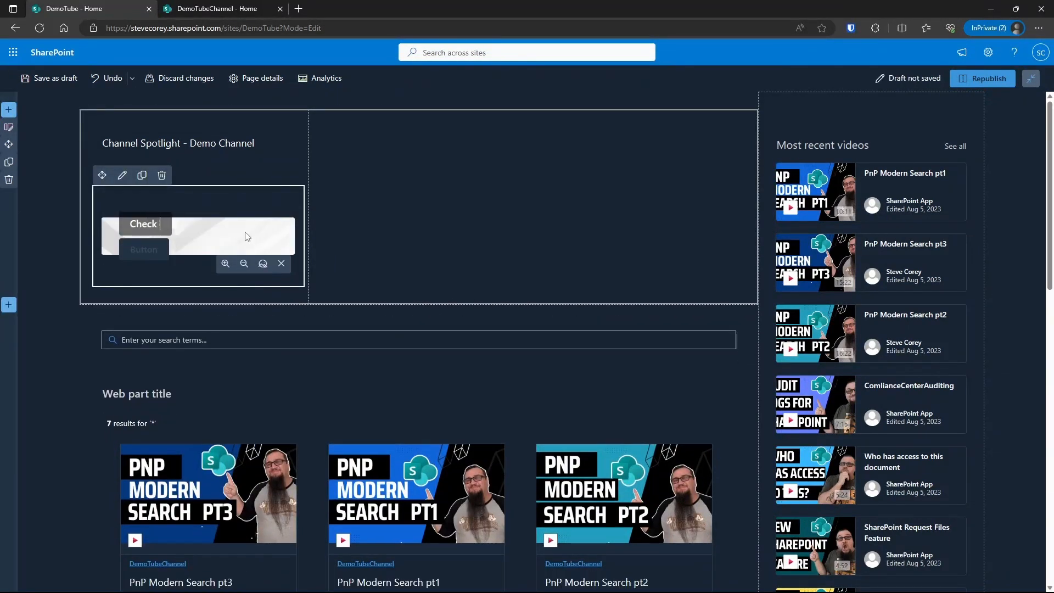
text(out this great channel)
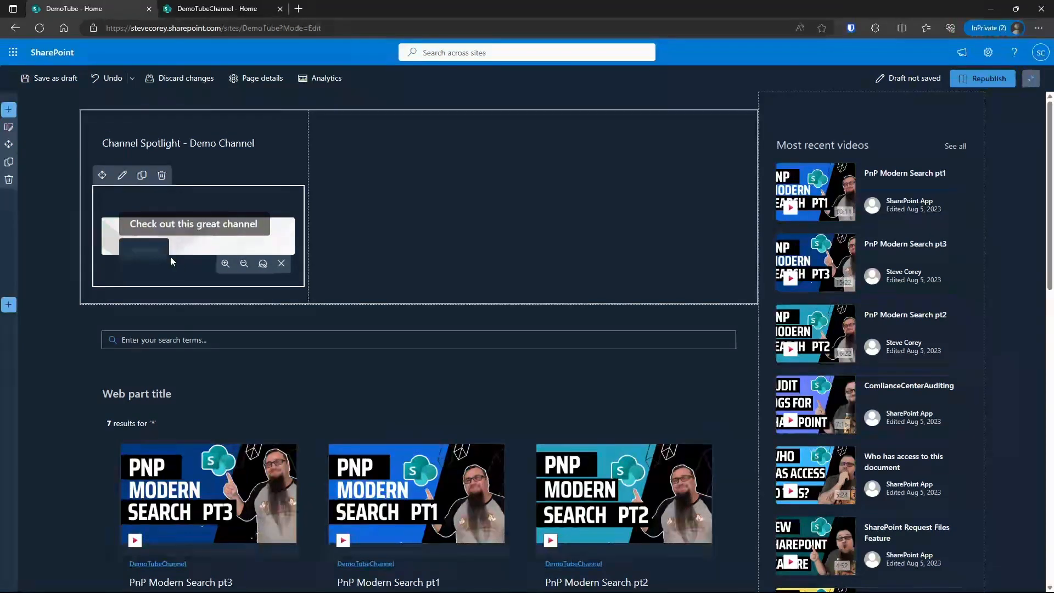
- Set the call to action's button link to the address of the DemoTubeChannel site, copied from its open home page
click(122, 174)
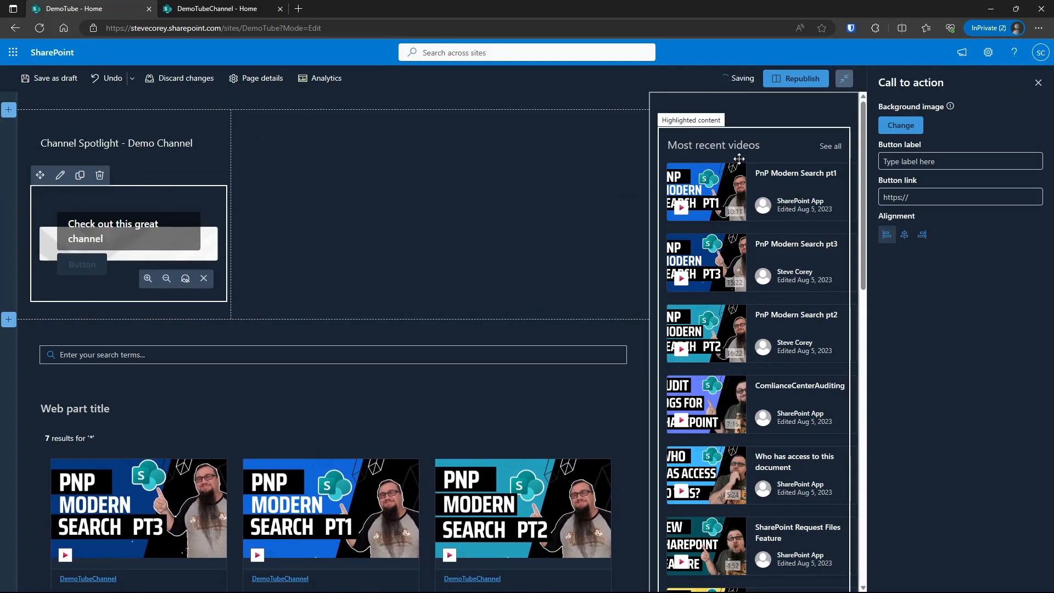
click(231, 5)
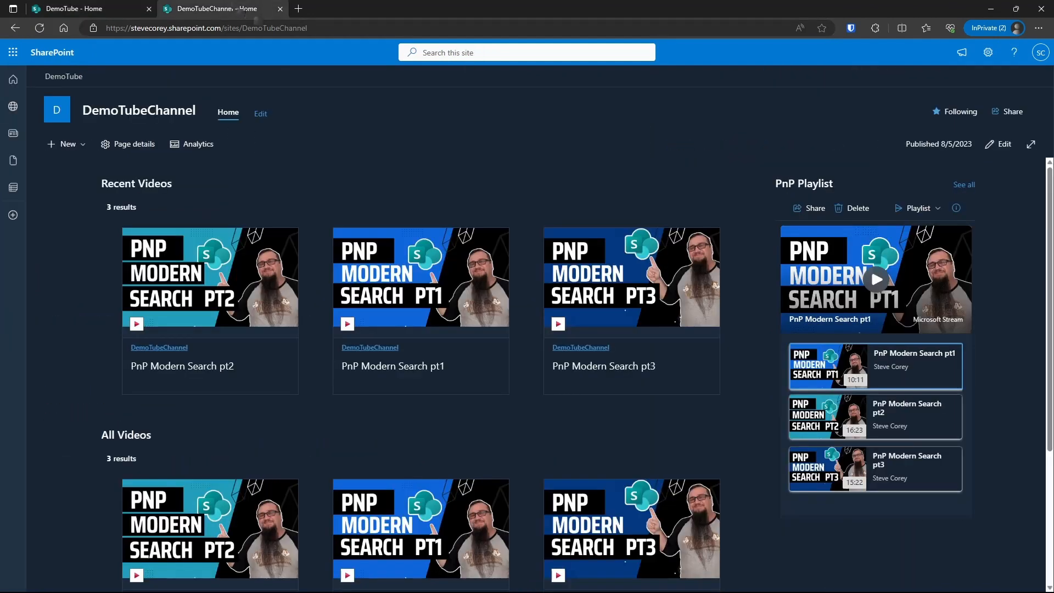
click(278, 31)
click(101, 6)
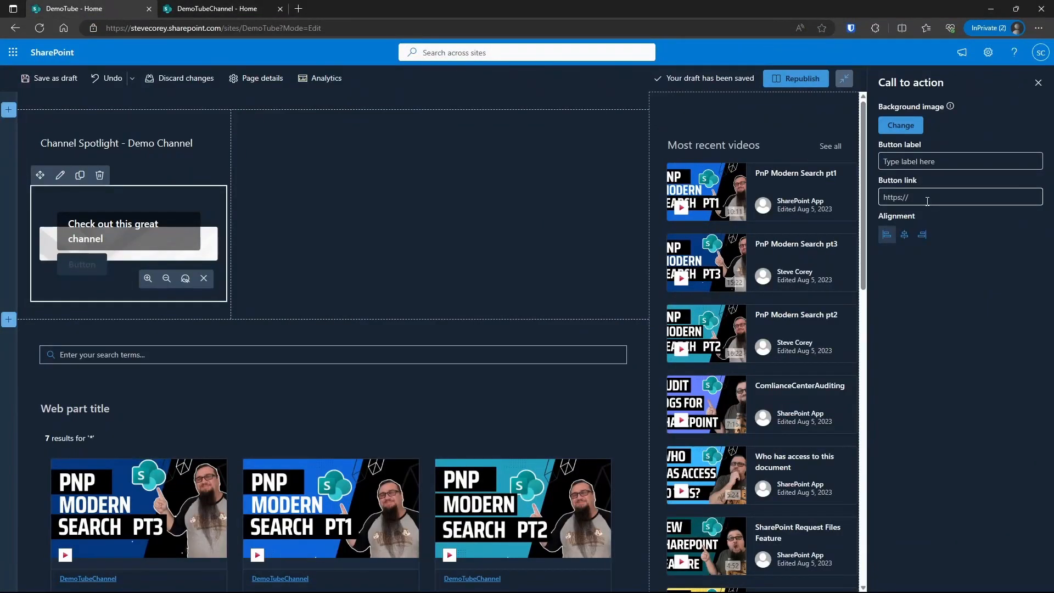
key(ctrl+v)
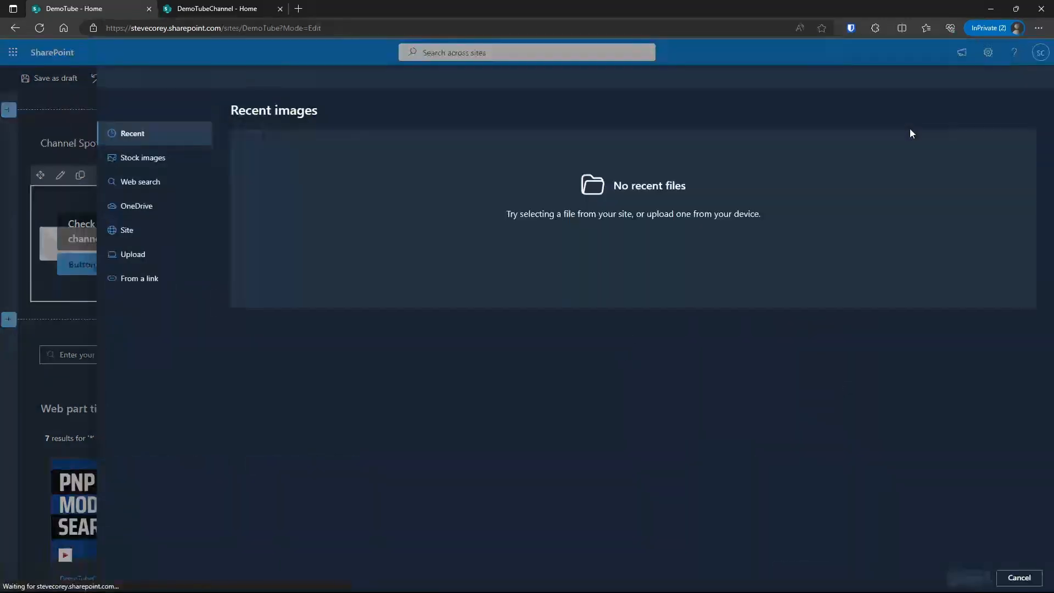
- Use the grey wood-grain stock image as the call to action's background image
click(156, 159)
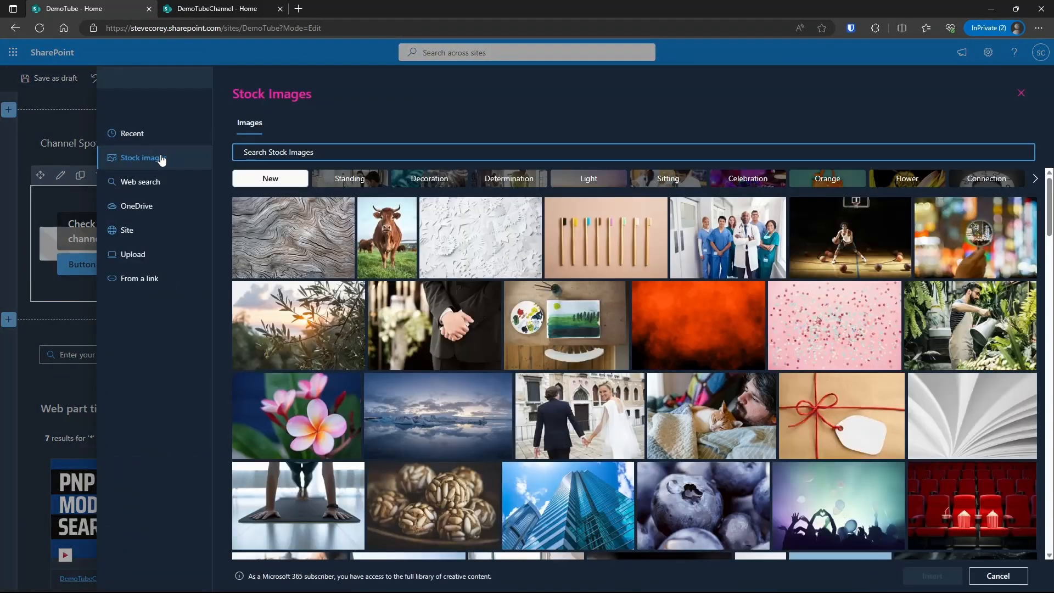
click(343, 244)
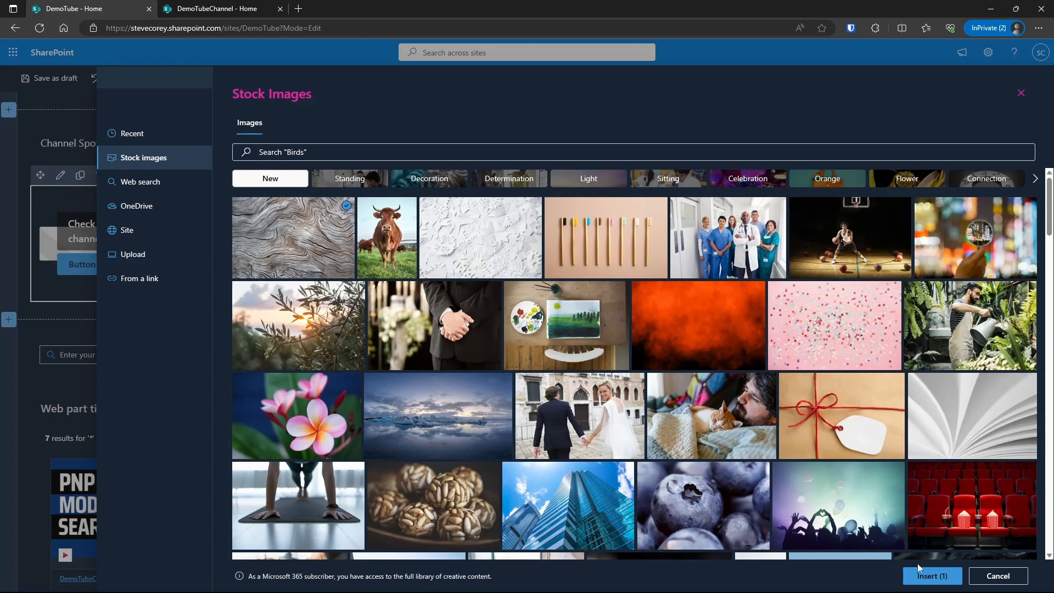
click(916, 571)
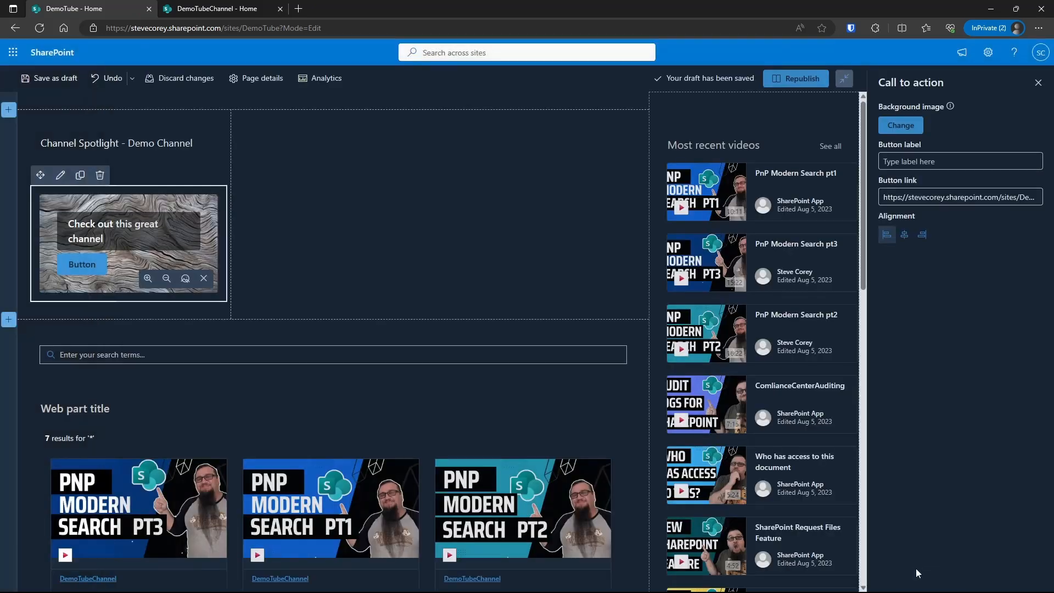
- Insert a Highlighted content web part in the wide column of the channel spotlight section
click(396, 145)
click(434, 118)
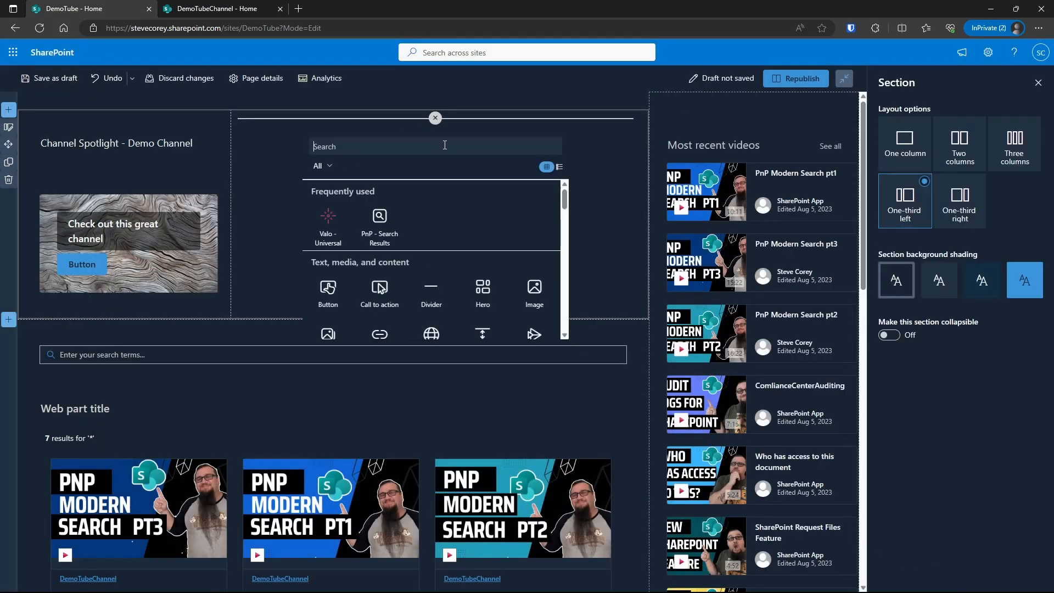
text(high)
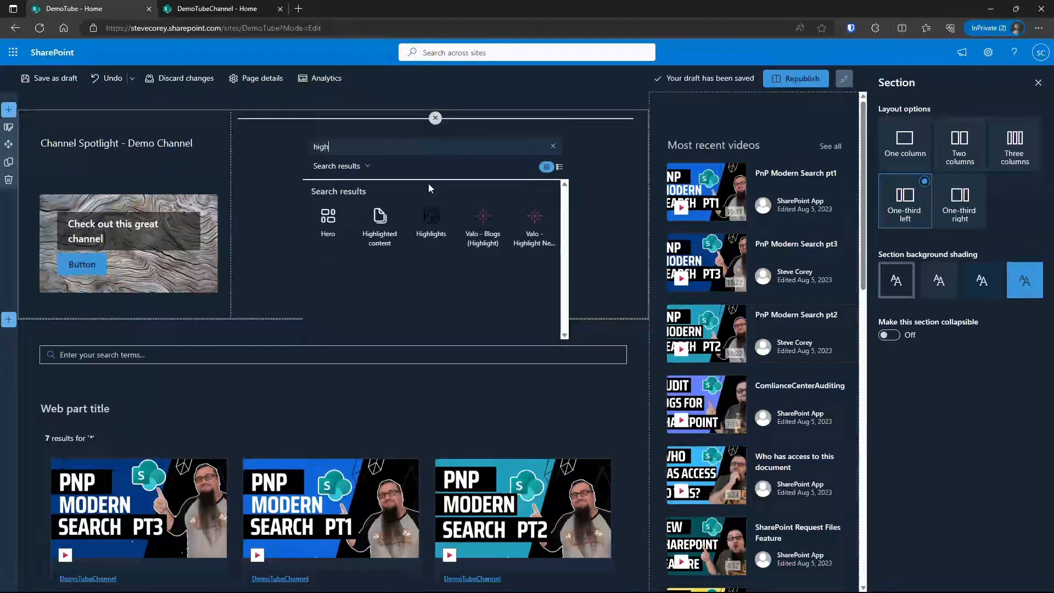
click(380, 219)
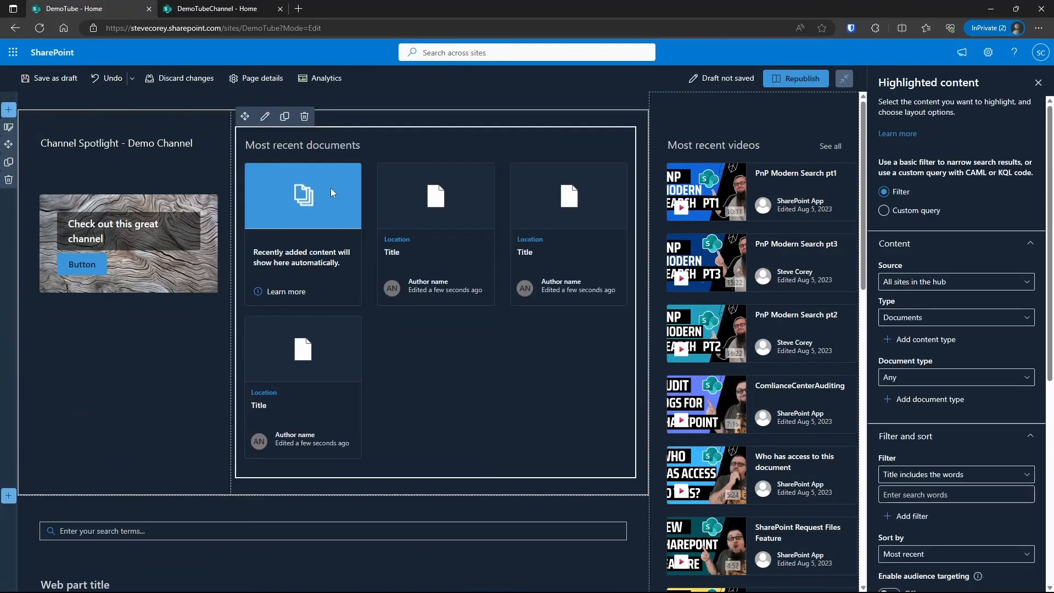
- Set the highlighted content to show Videos from the selected site DemoTubeChannel and republish the home page
click(926, 285)
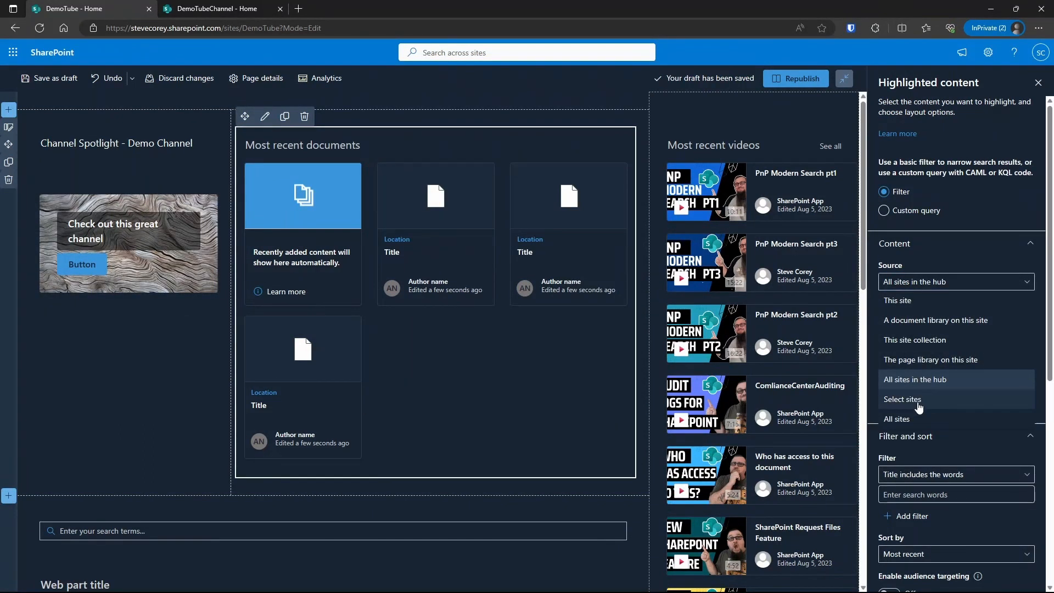
click(932, 399)
click(897, 400)
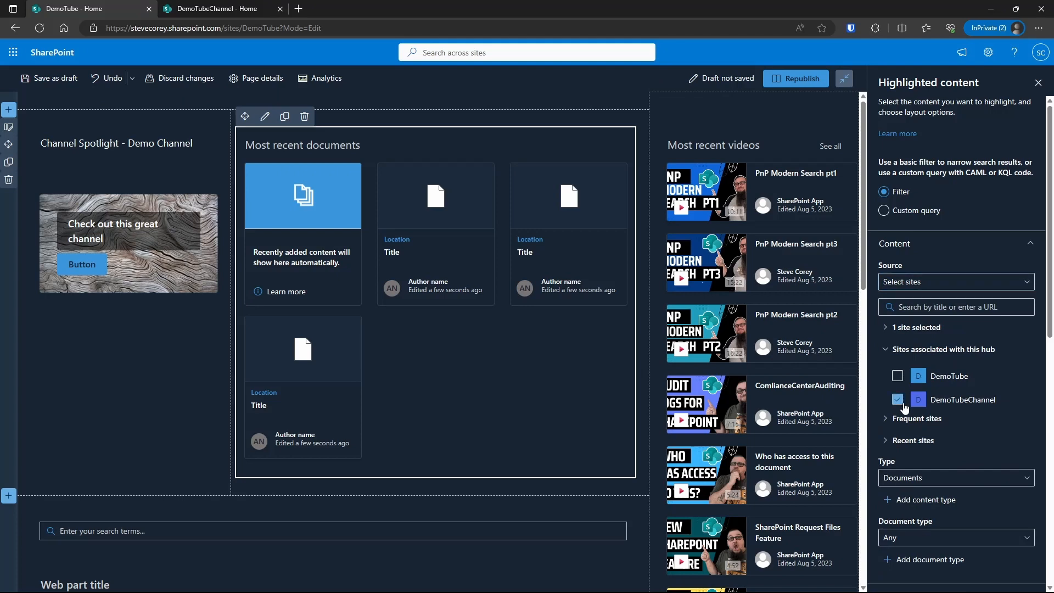
click(922, 477)
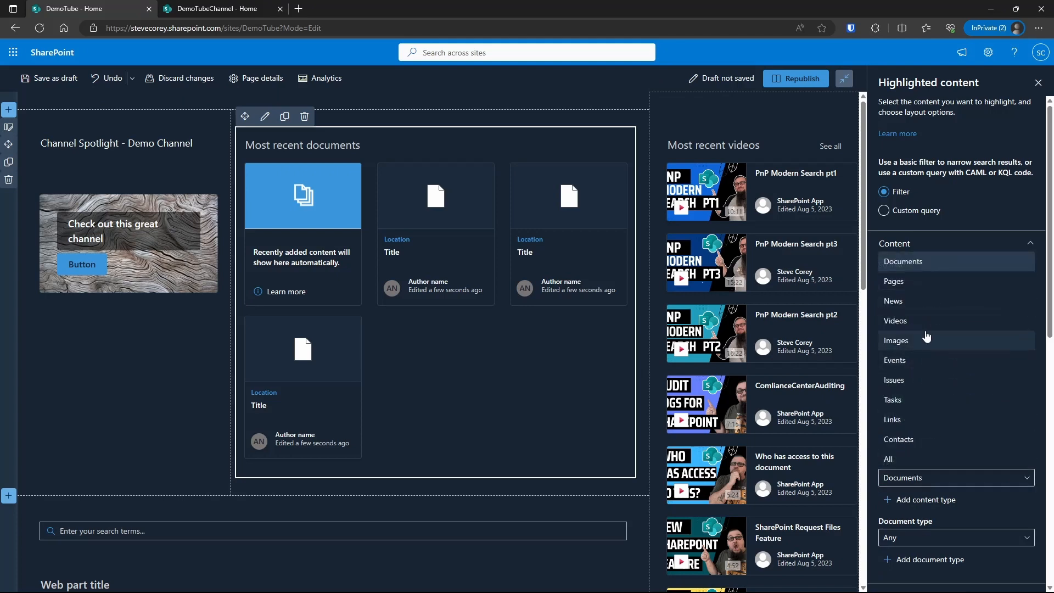
click(918, 326)
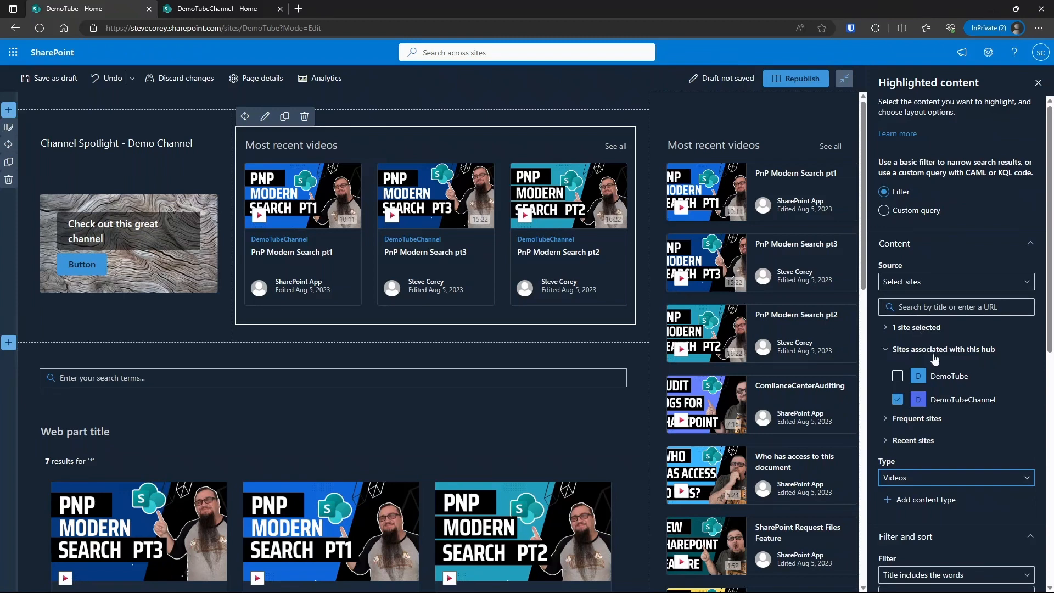
click(790, 79)
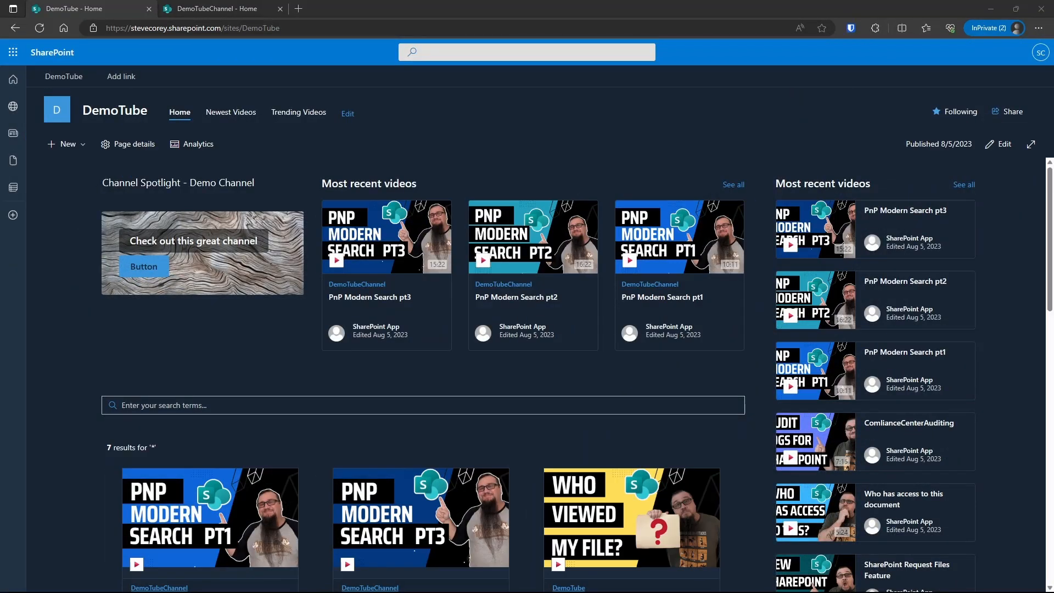
- Try the published home page by searching the videos for "req" and opening the video "Who has viewed a file in SP"
click(581, 409)
text(req)
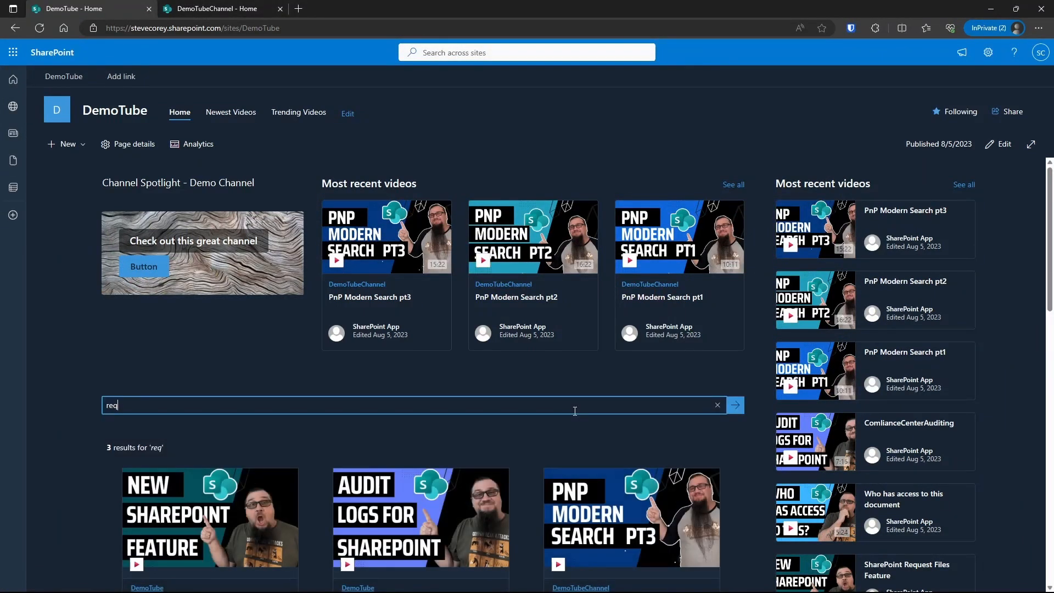
scroll(577, 412, down, 1)
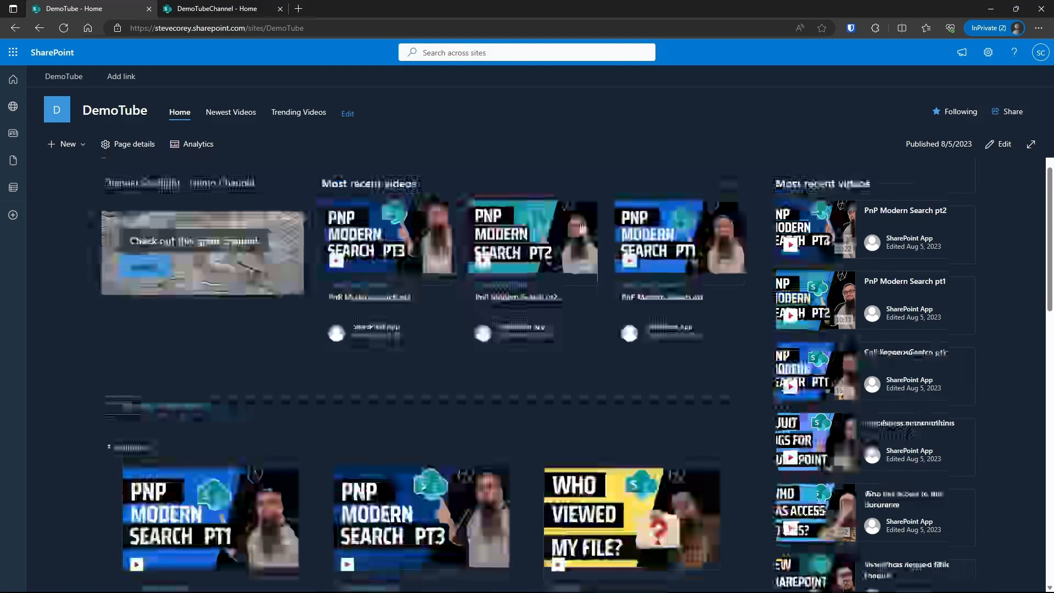
scroll(595, 213, down, 3)
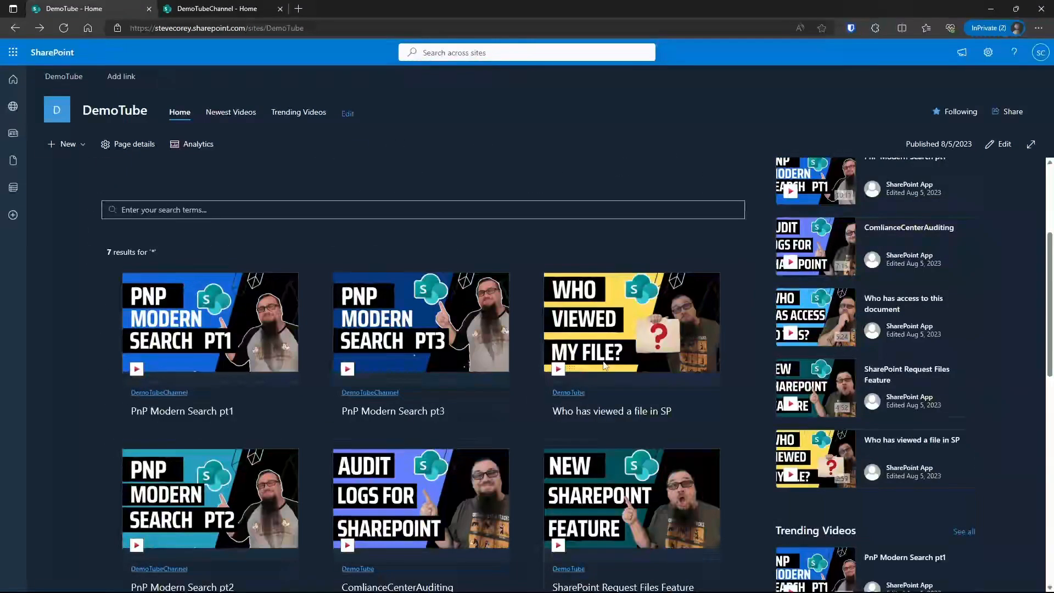
click(615, 411)
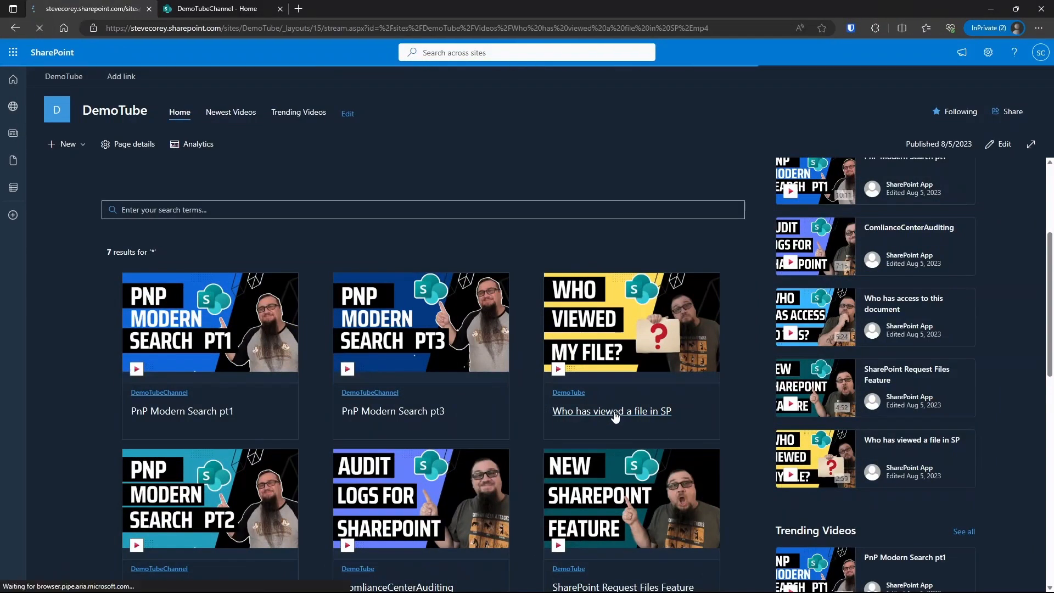